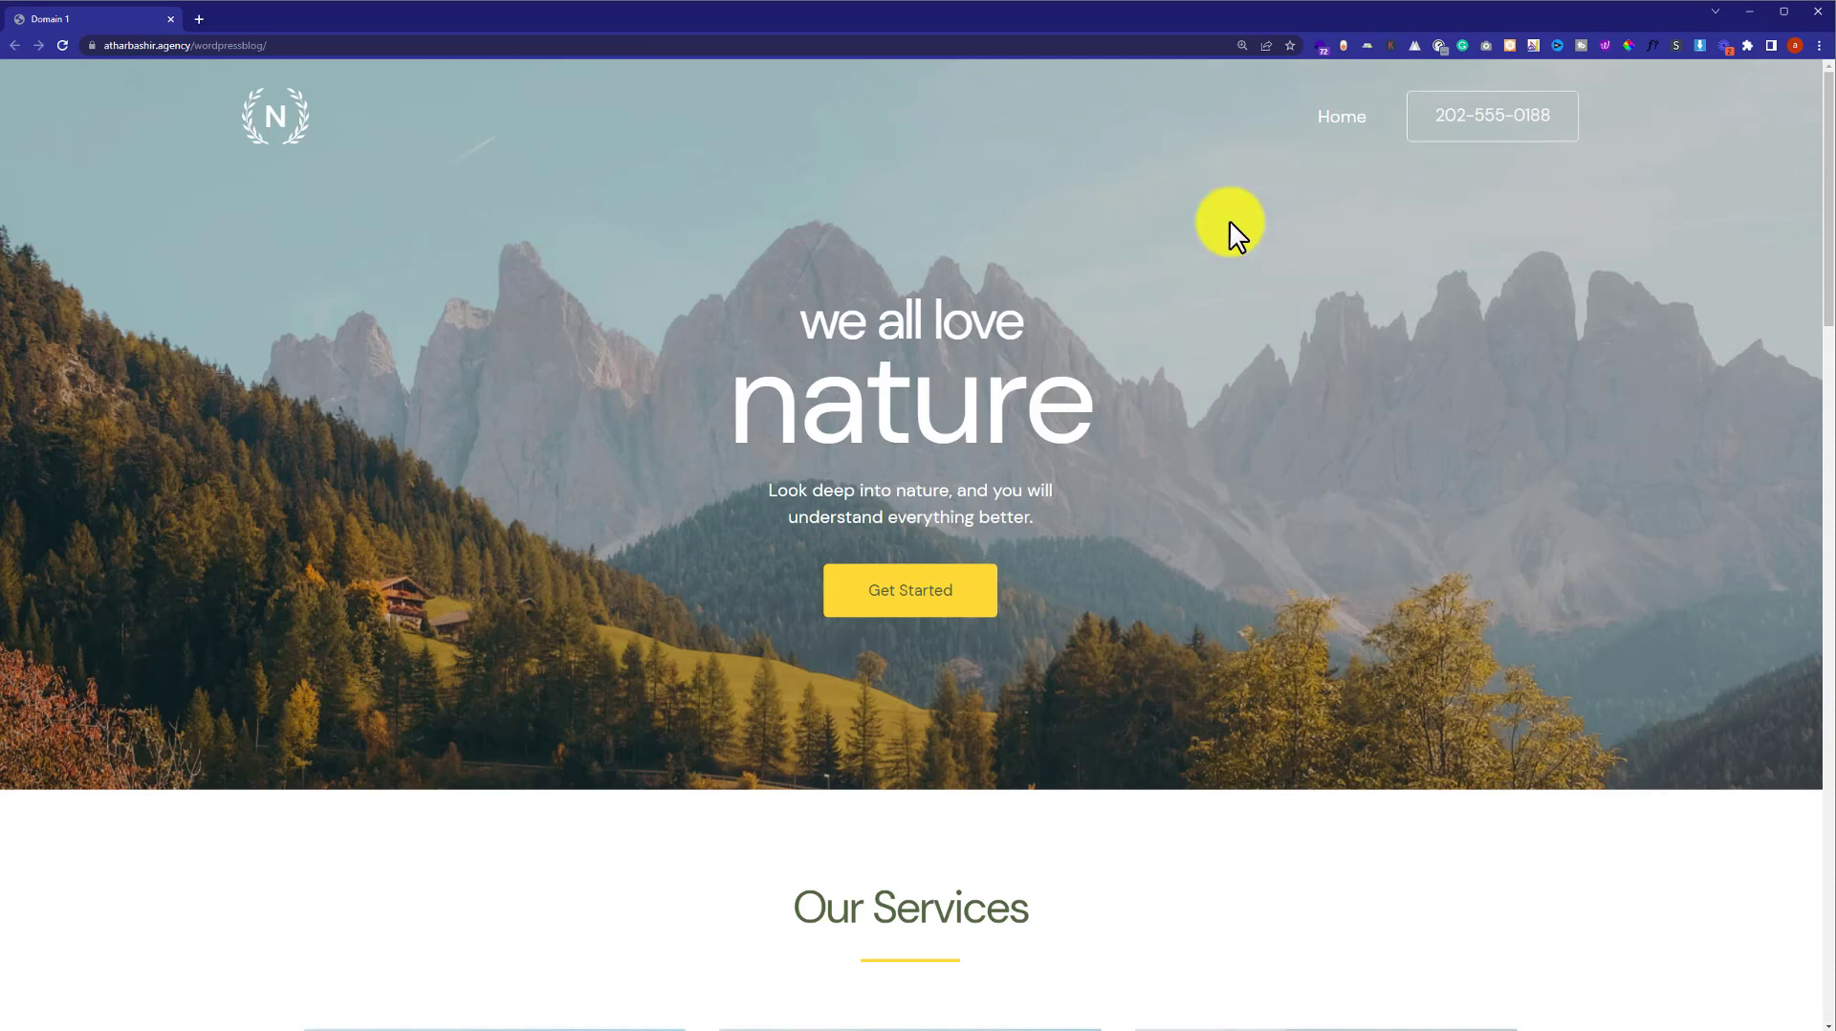
- Load atharbashir.agency/cpanel in a new tab and log in with the saved credentials
scroll(1229, 222, down, 10)
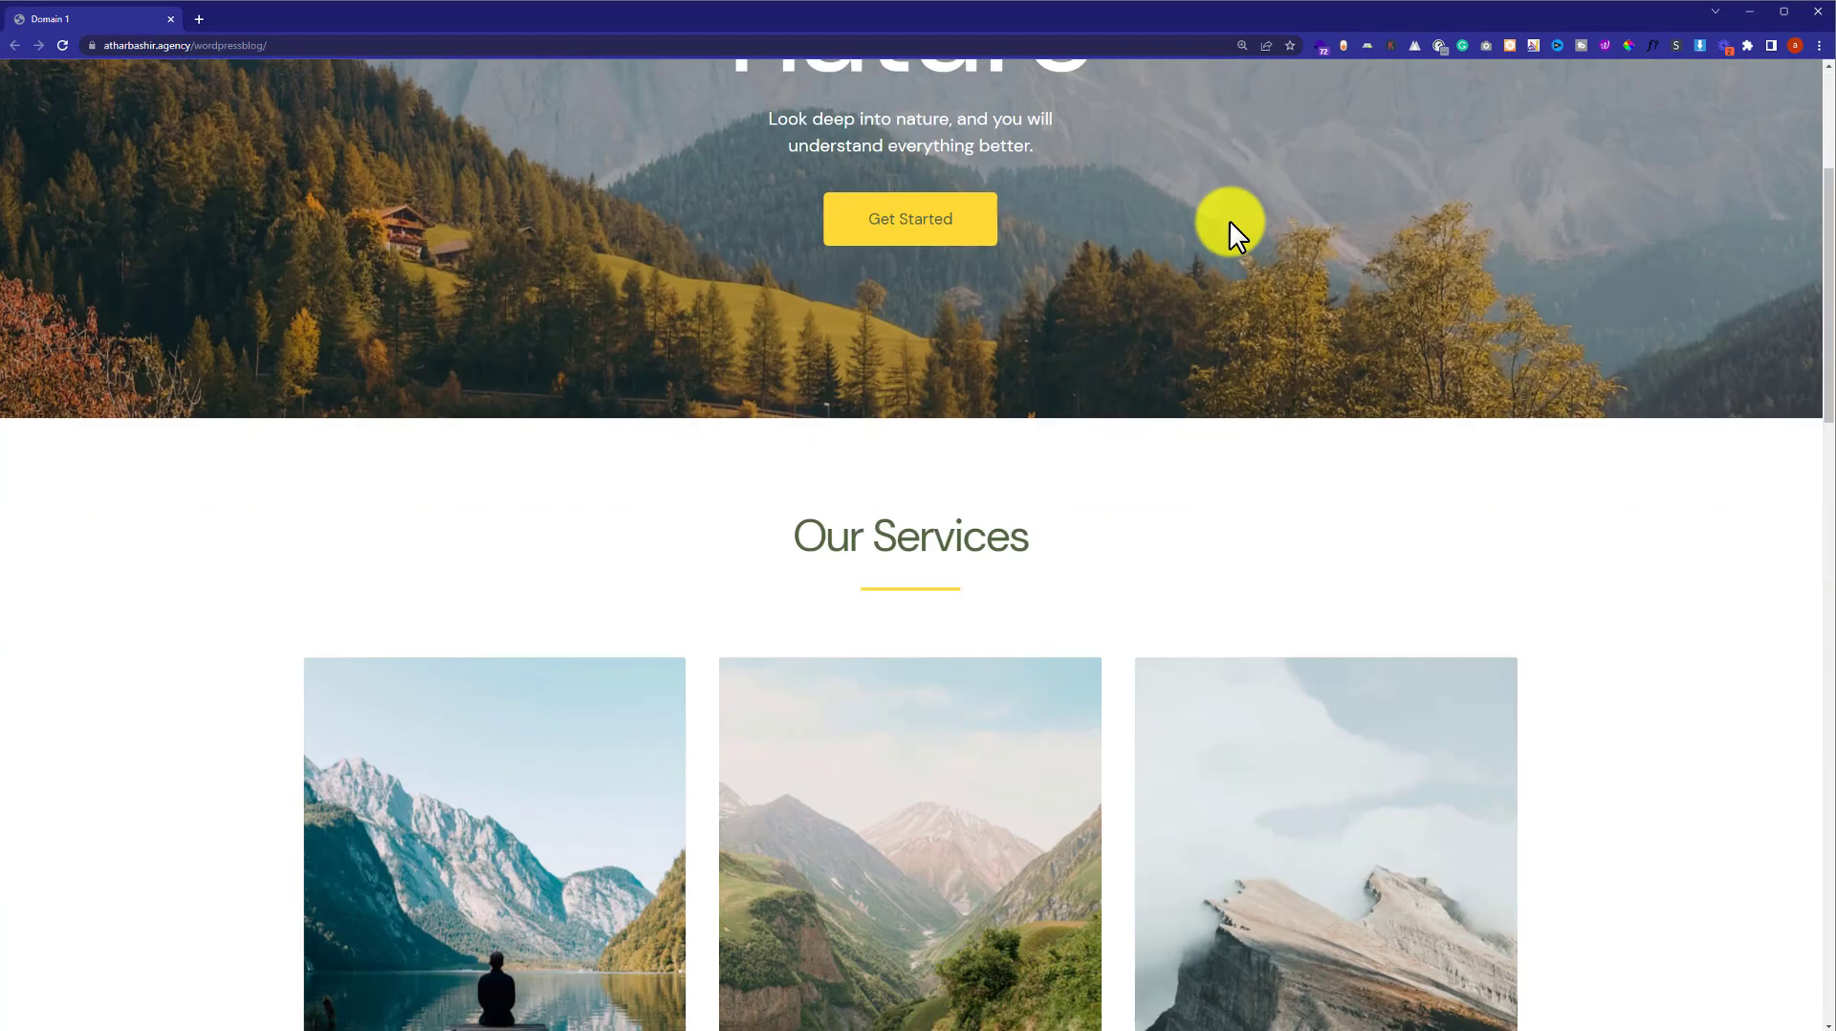
scroll(1229, 225, down, 10)
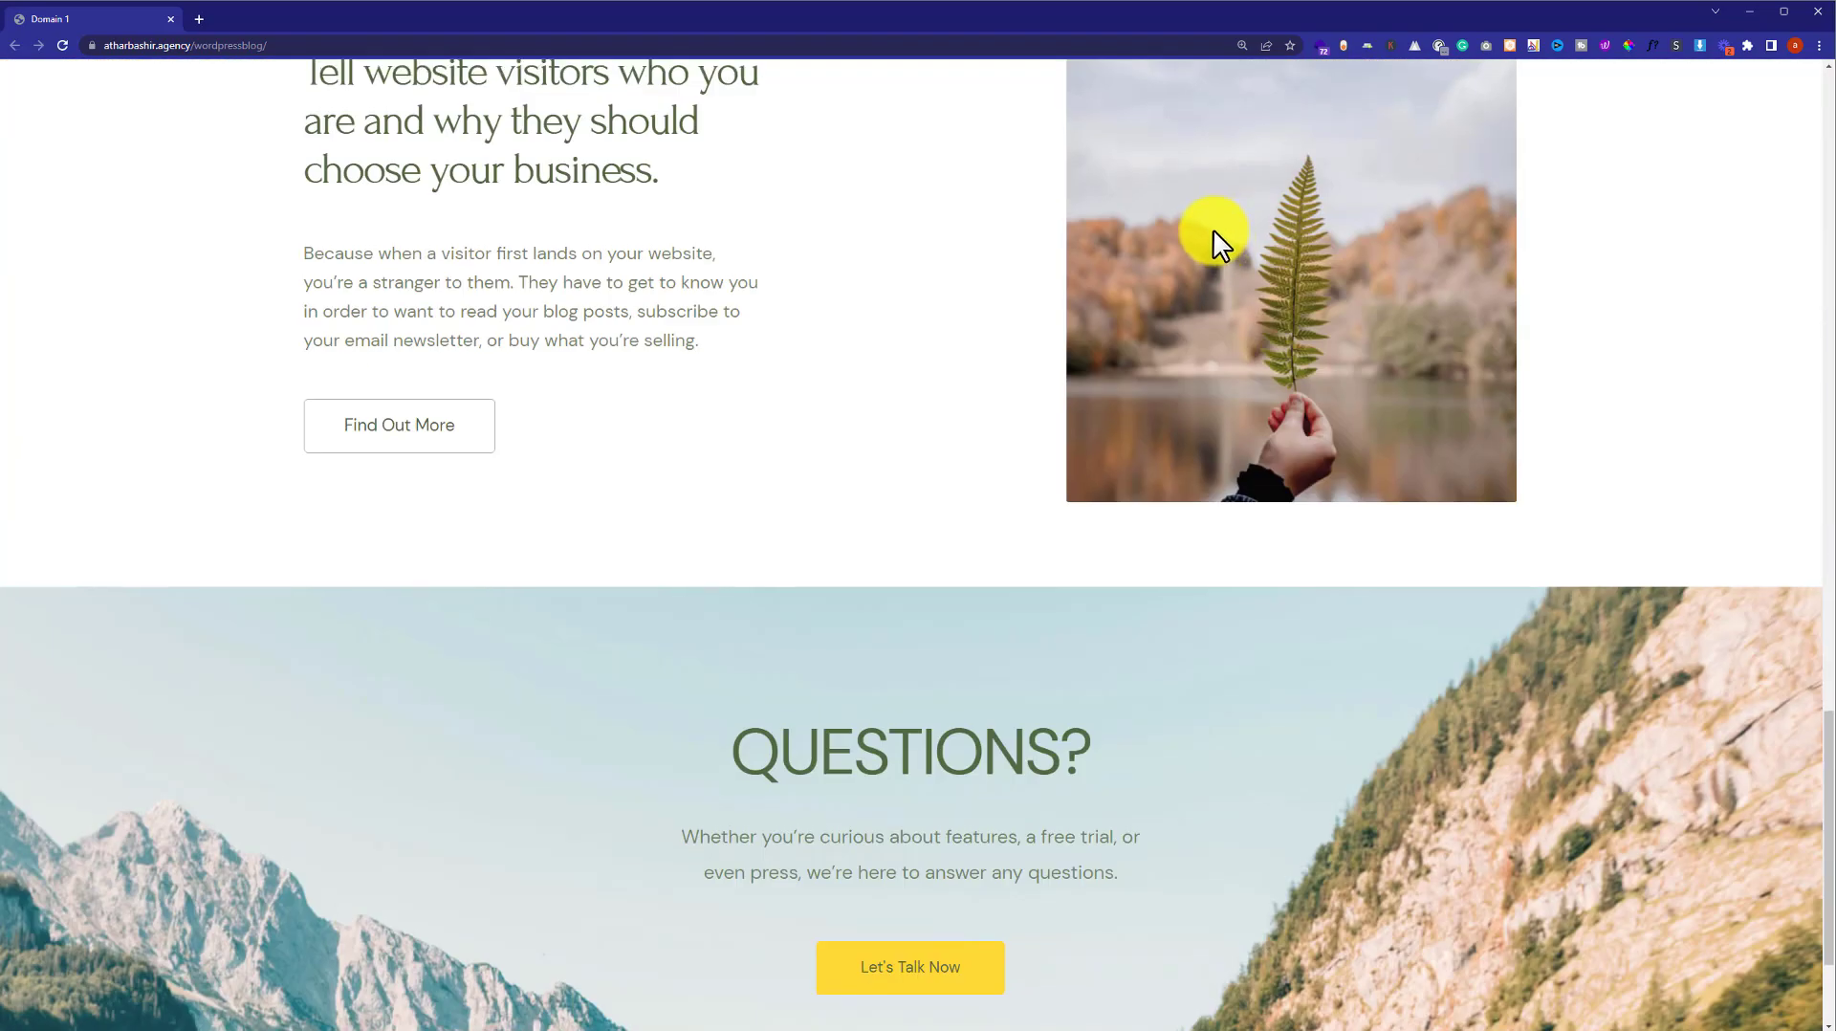
scroll(1223, 234, up, 14)
scroll(1212, 227, up, 10)
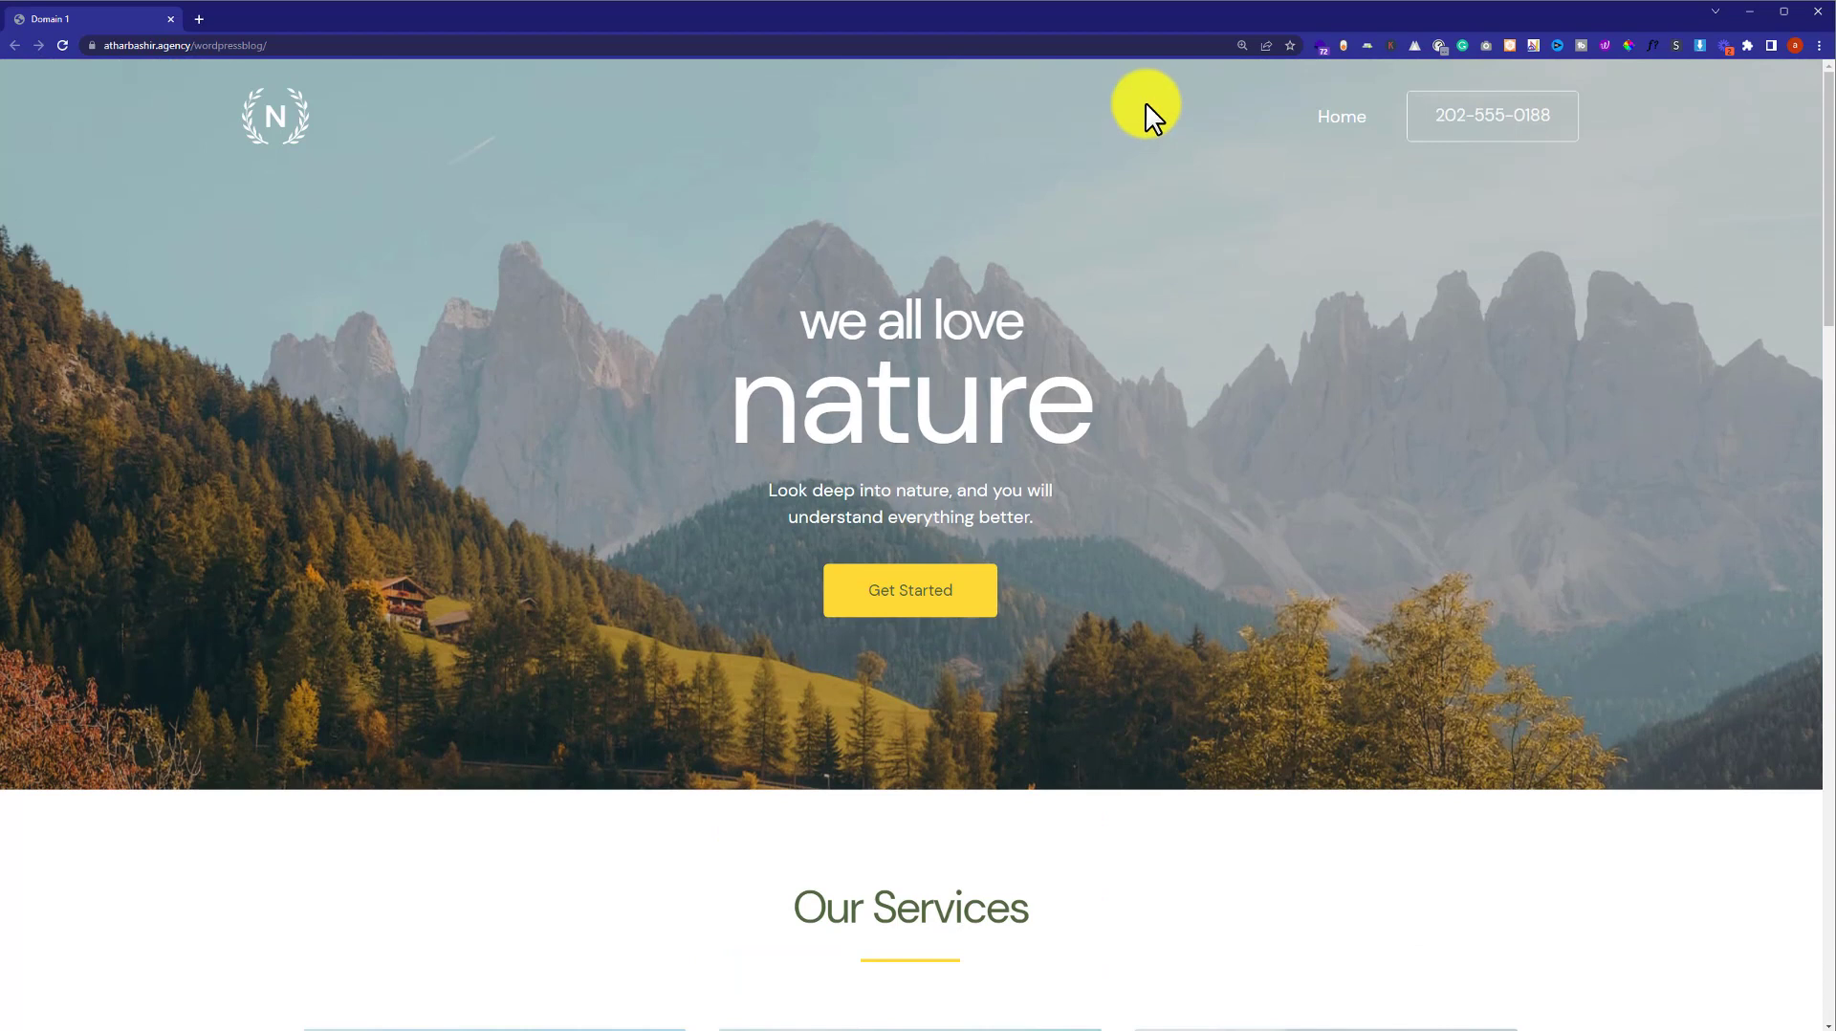
click(199, 19)
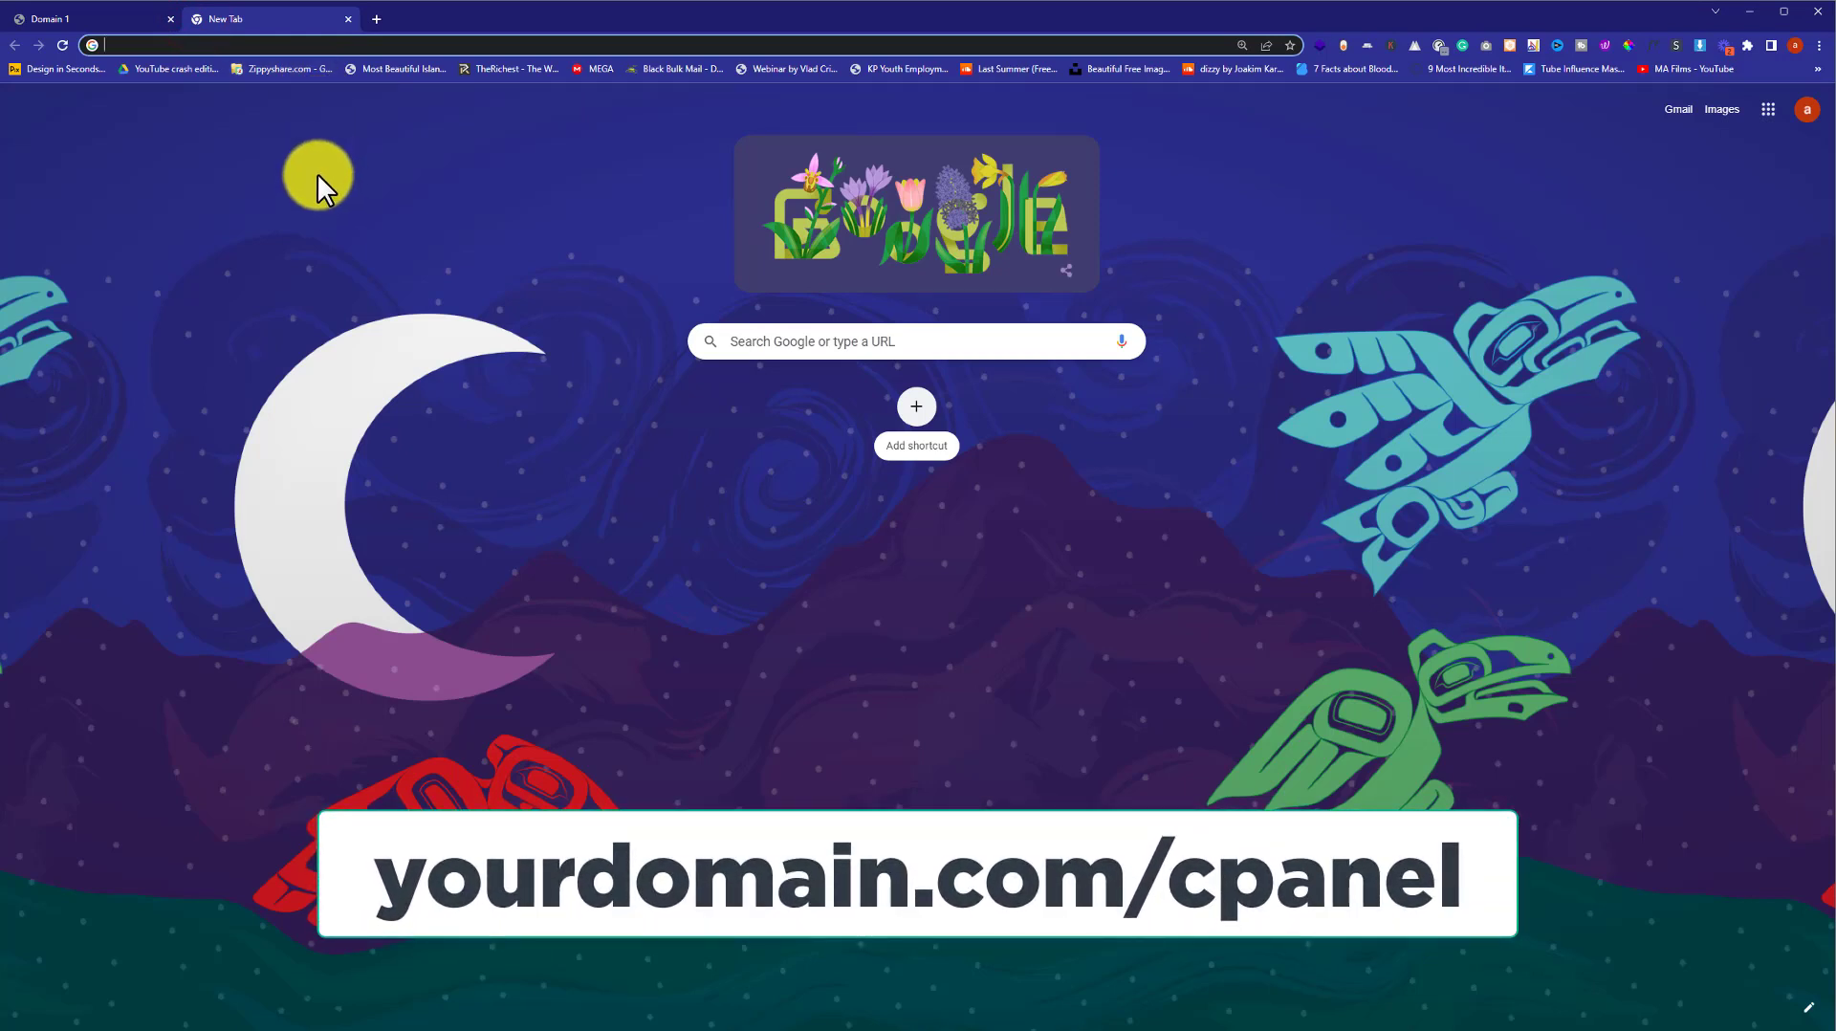
text(atharbashir.agency/cpanel)
key(Return)
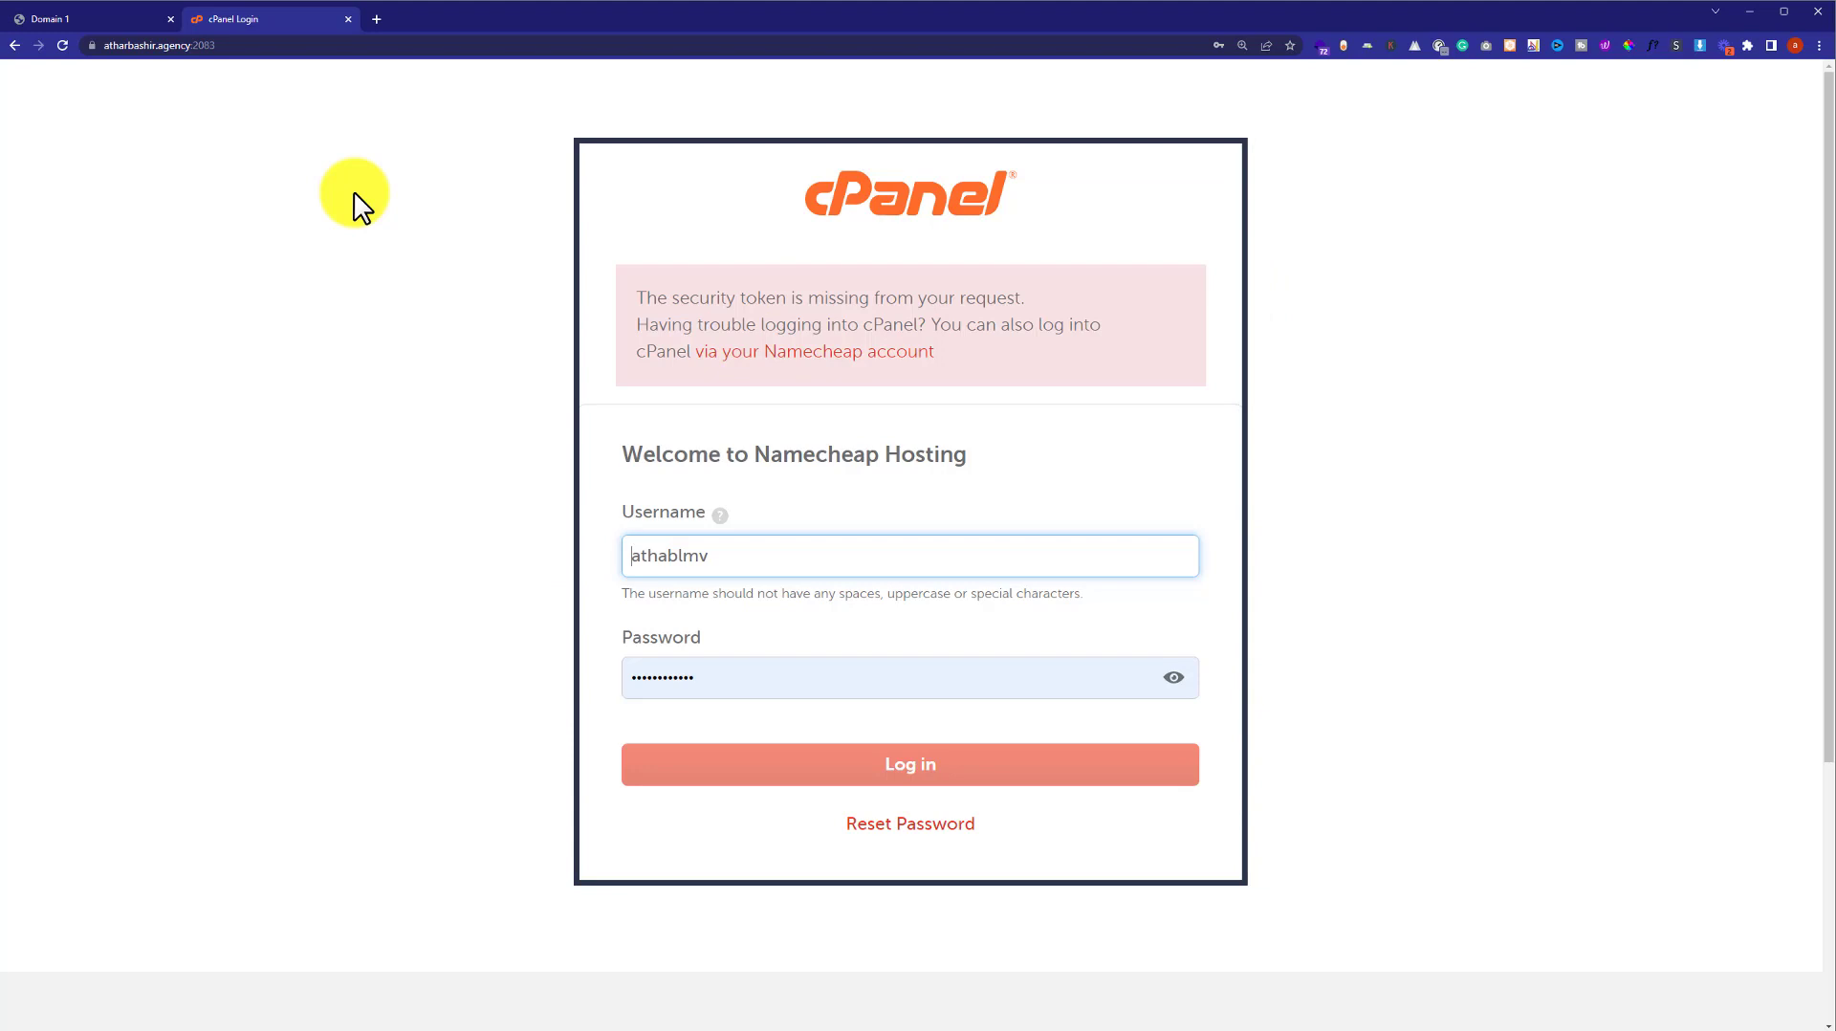
click(391, 344)
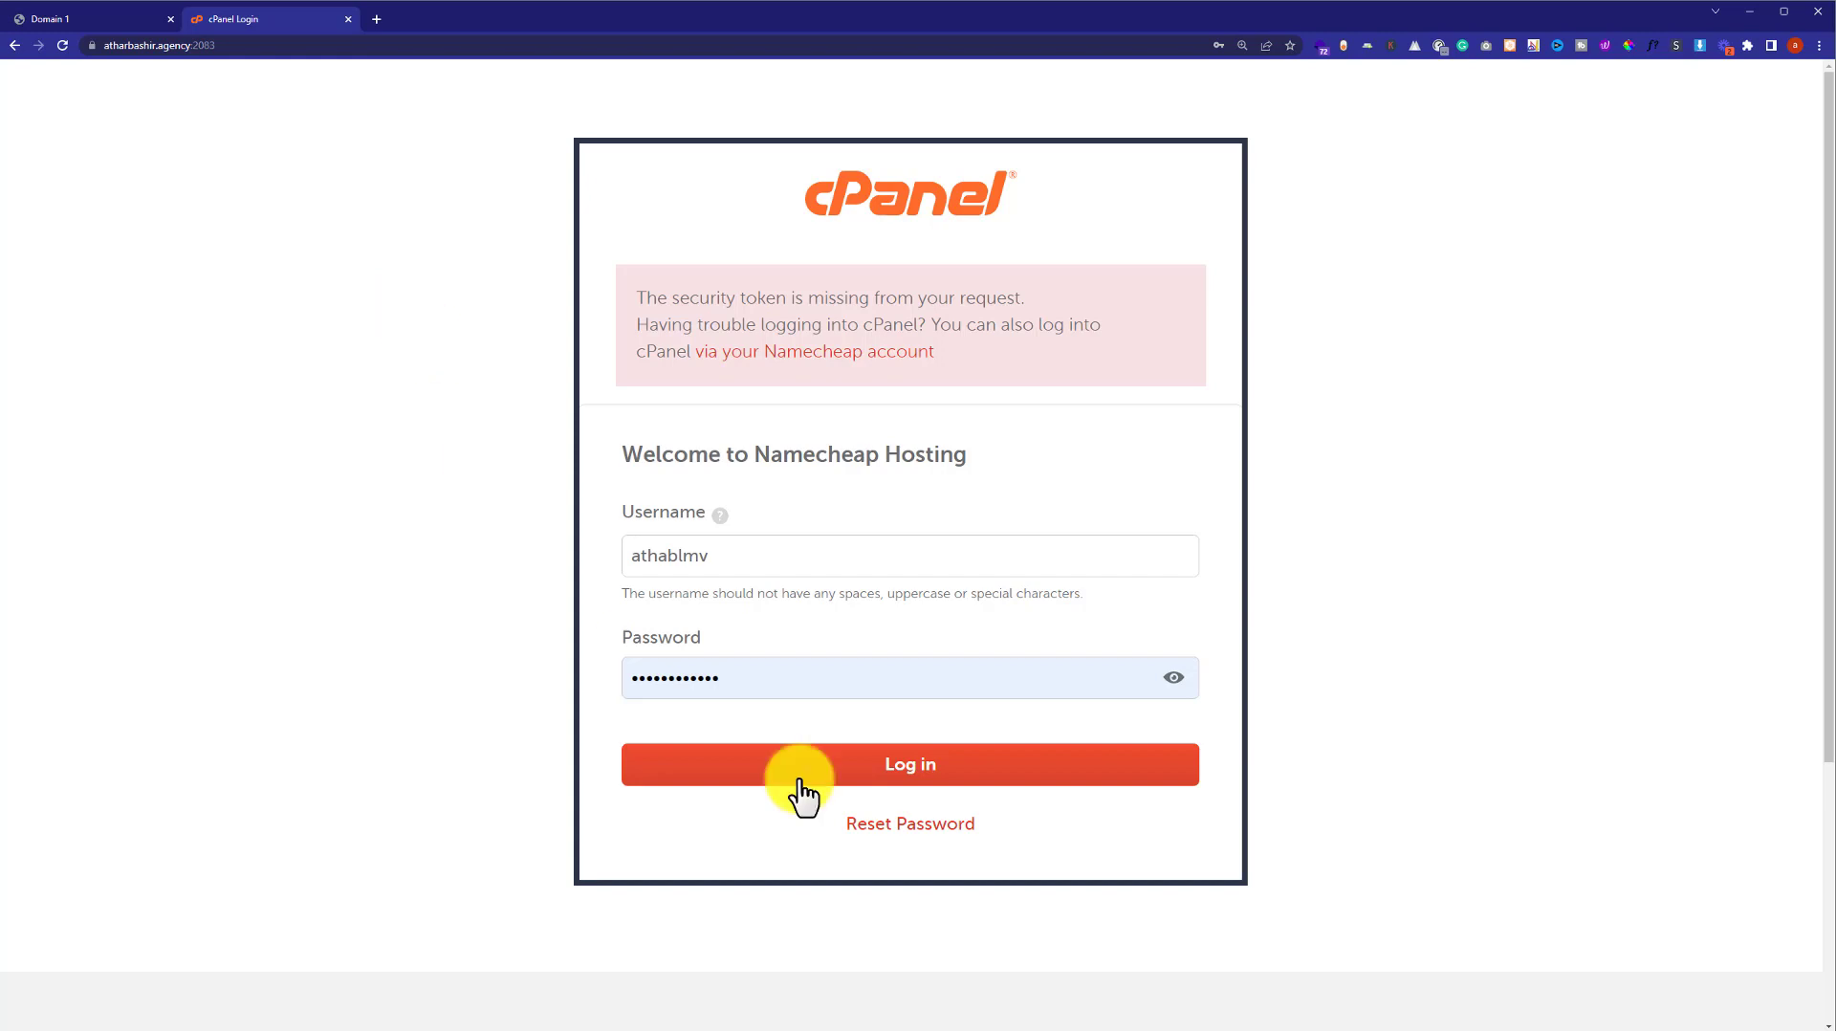
click(841, 765)
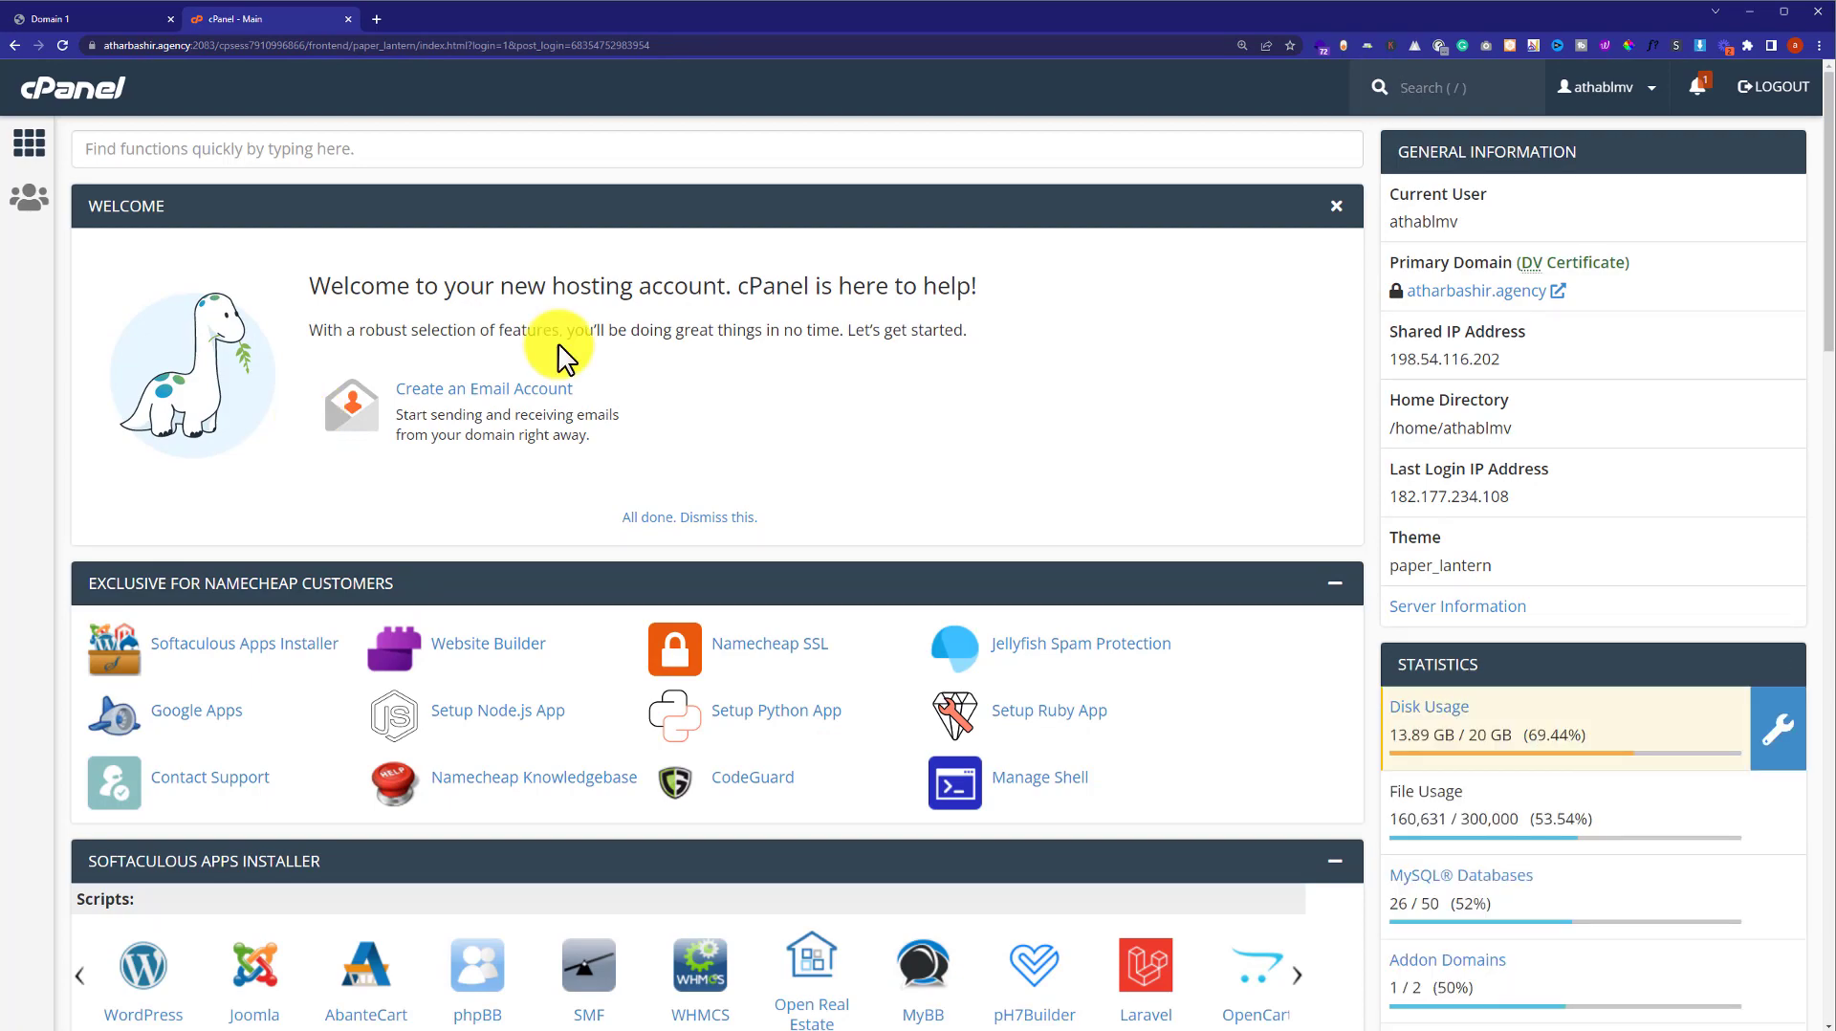
- Open WordPress Manager by Softaculous from cPanel's Software section
scroll(558, 344, down, 20)
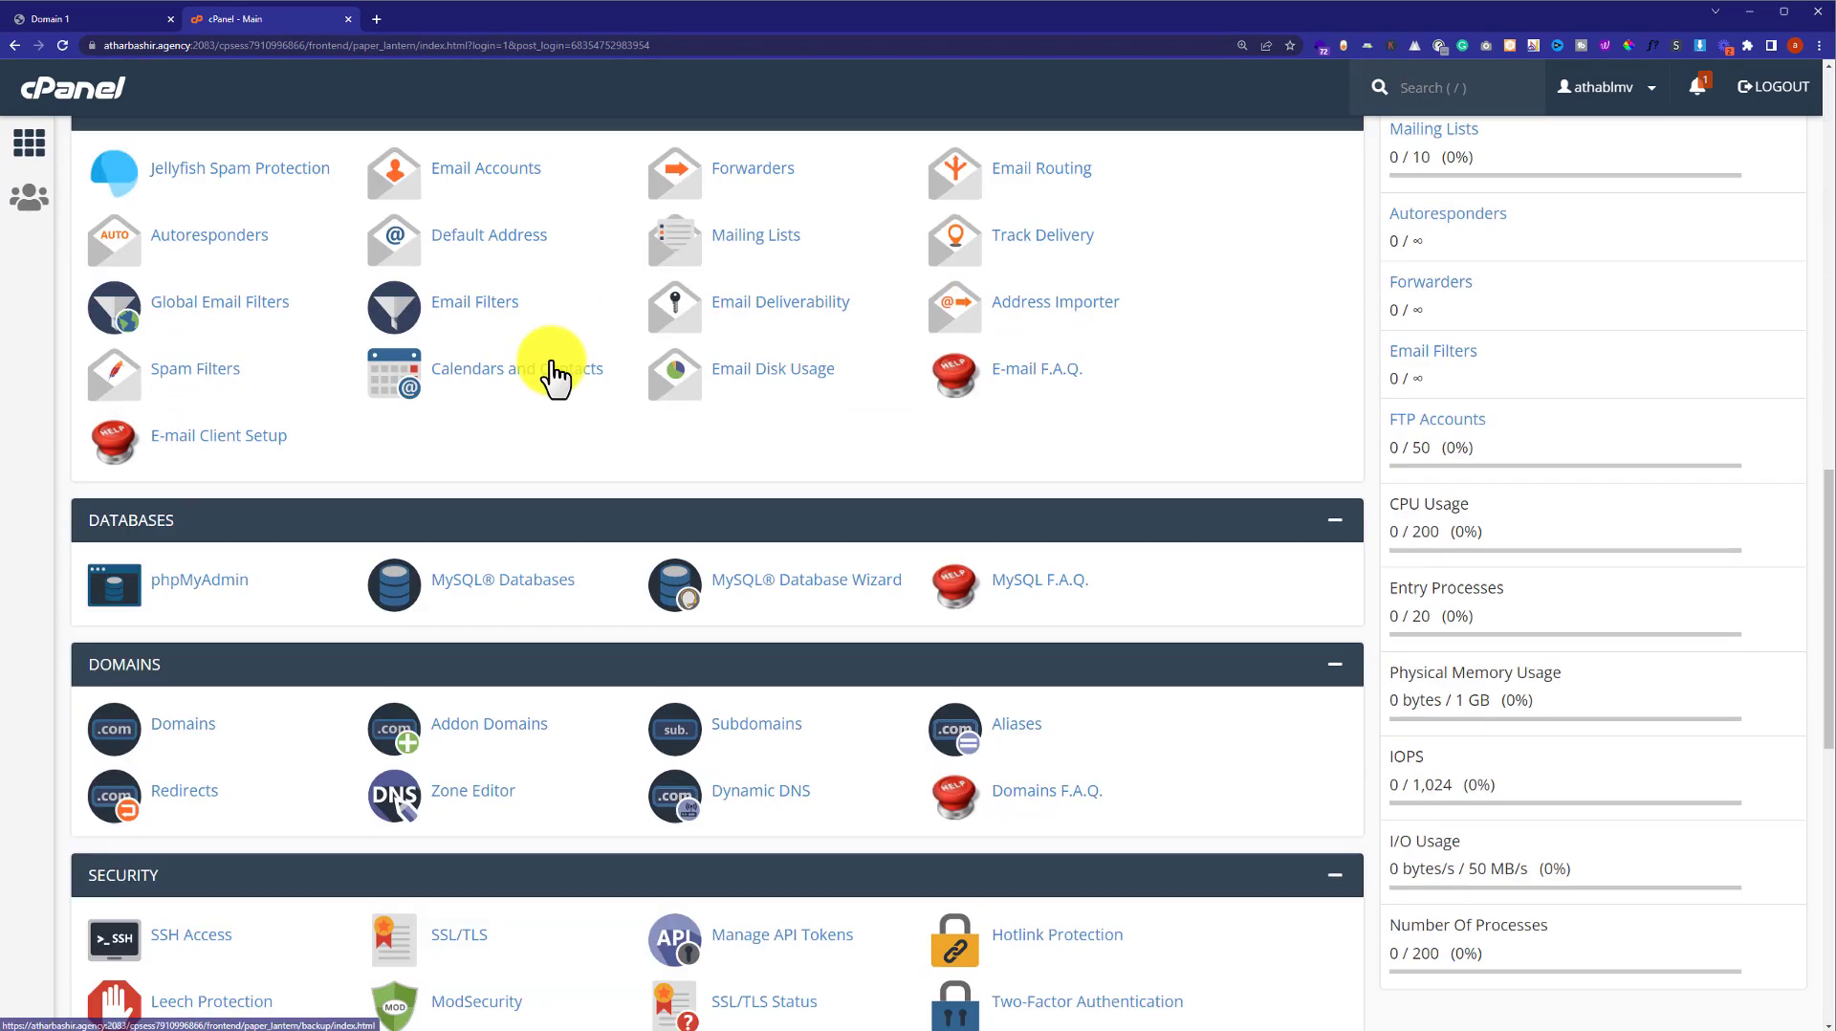
scroll(554, 373, down, 5)
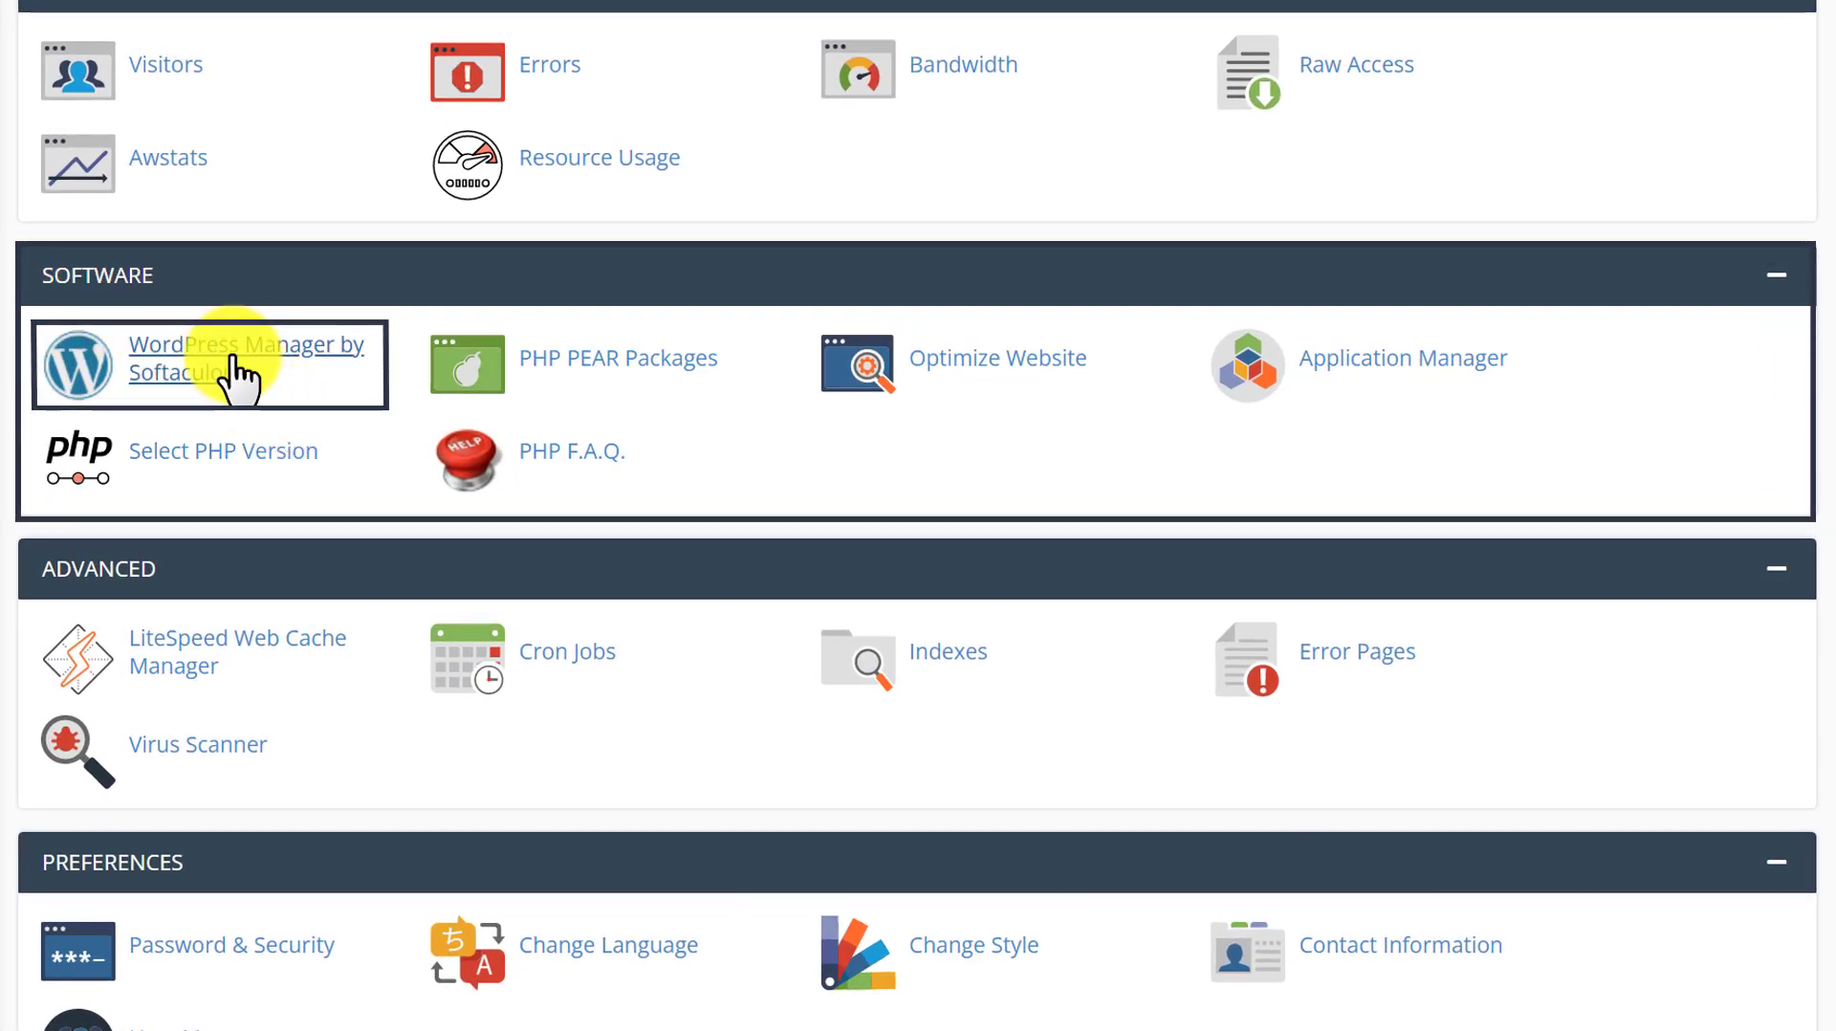
click(203, 378)
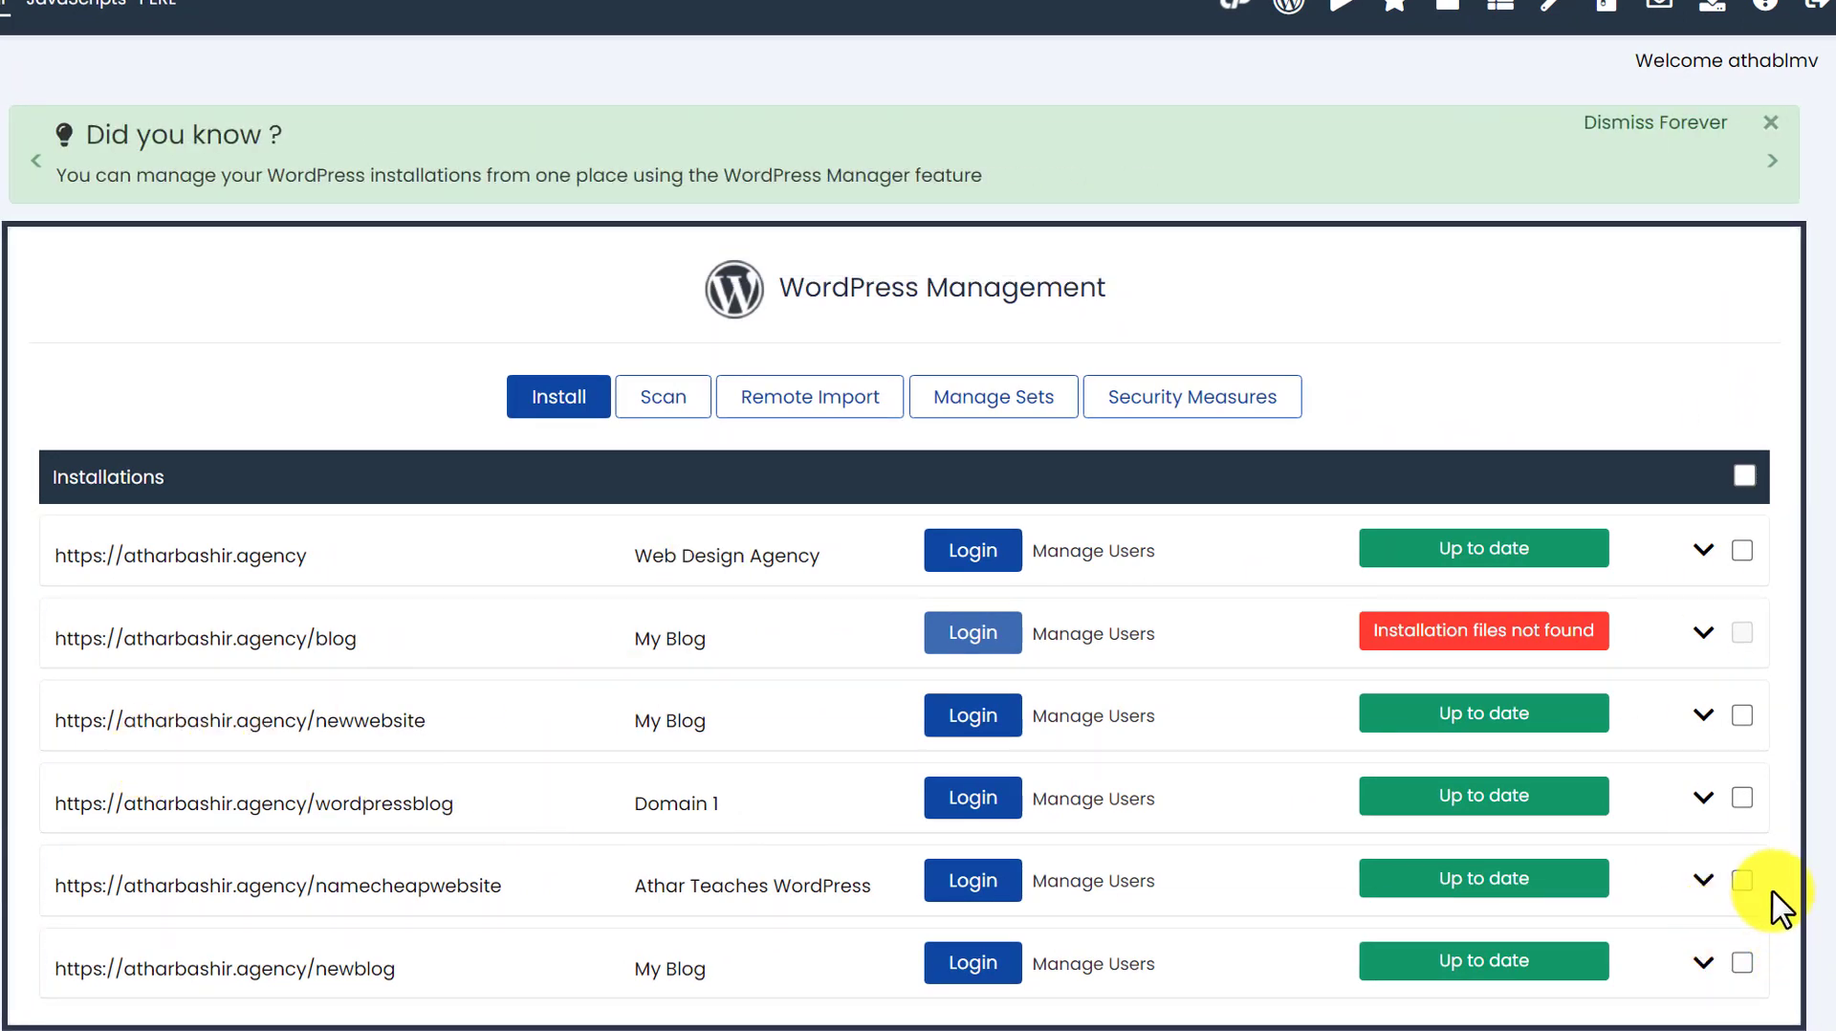
- Expand the atharbashir.agency/wordpressblog installation and open its Uninstall page
click(1704, 795)
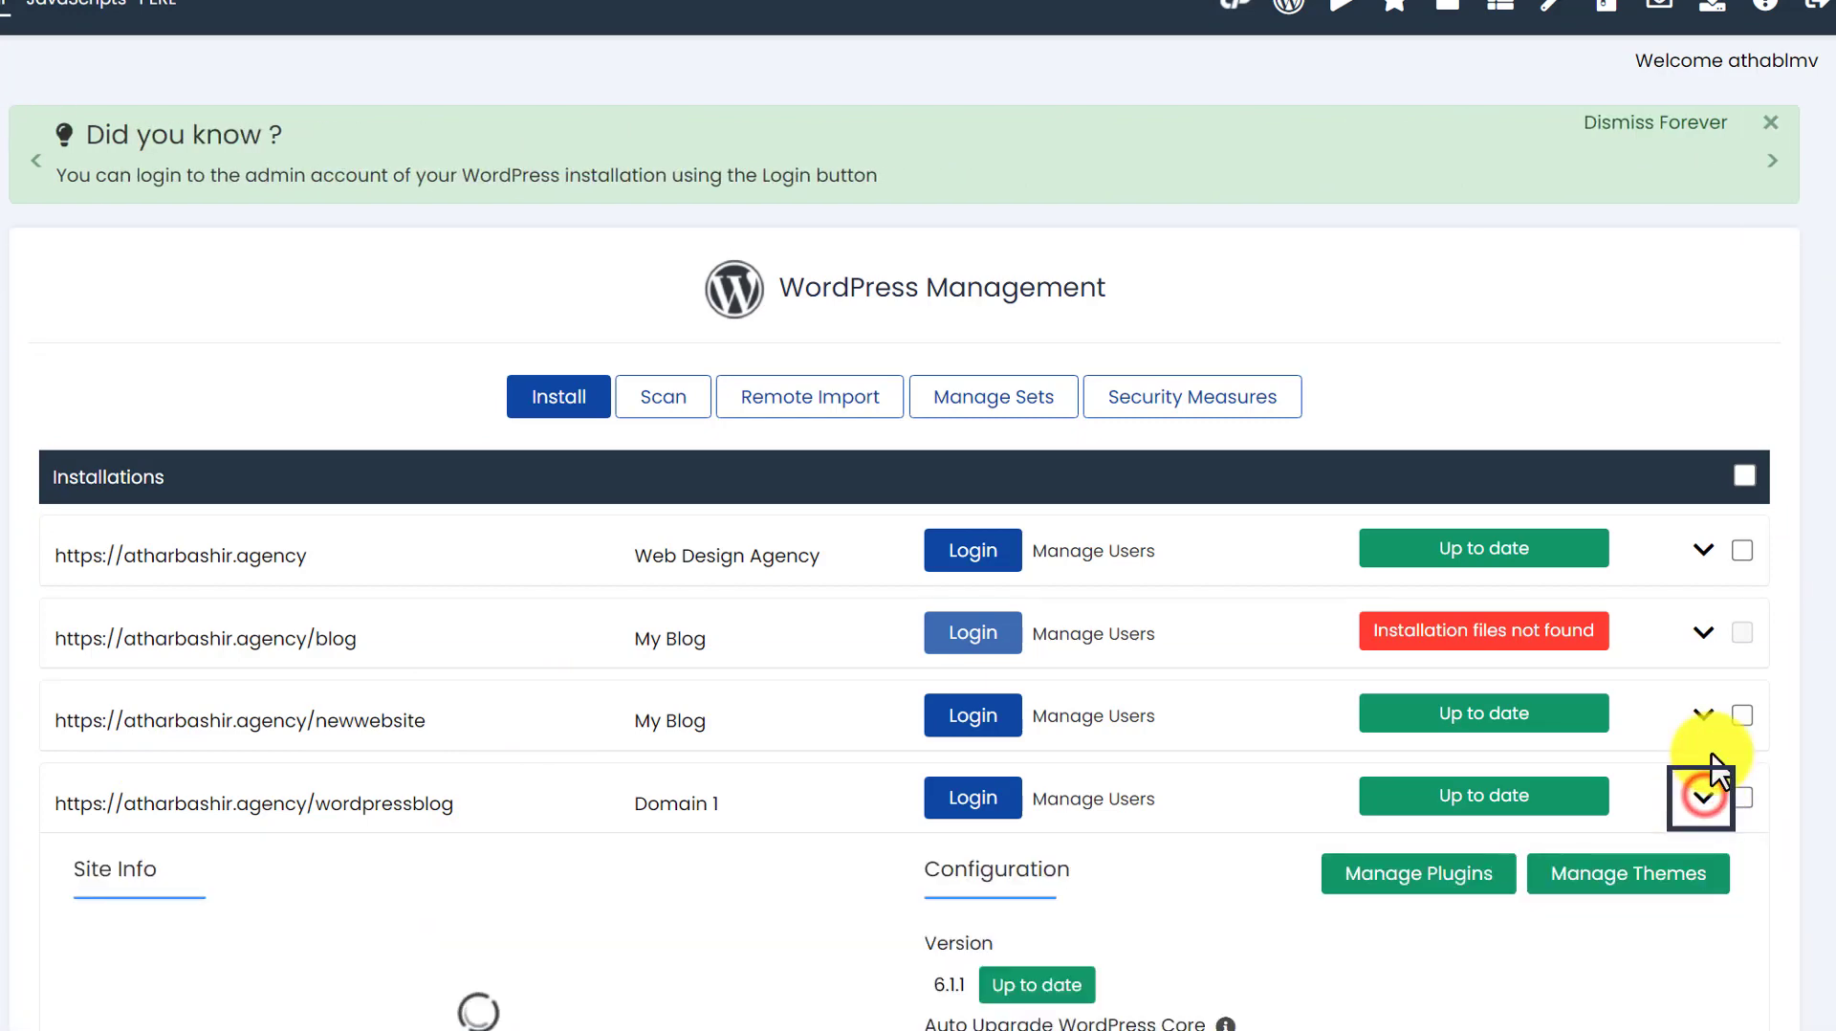
scroll(1631, 813, down, 4)
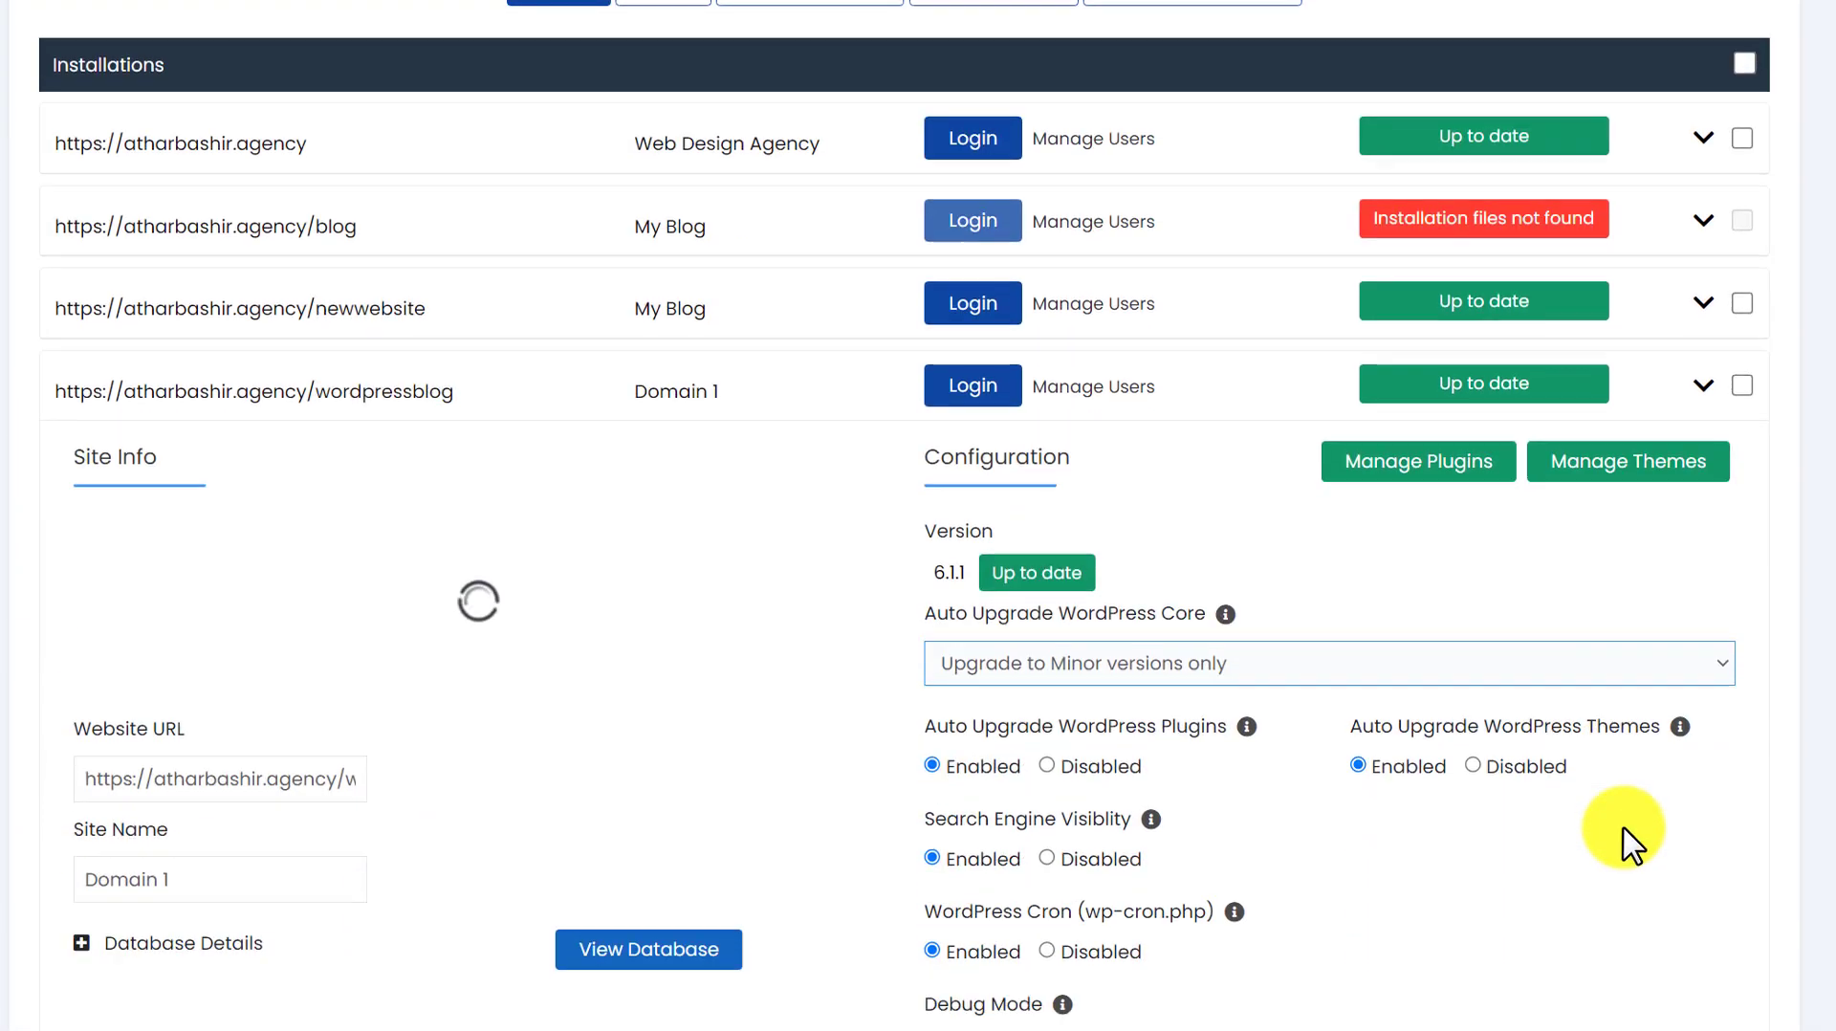
scroll(1631, 842, down, 3)
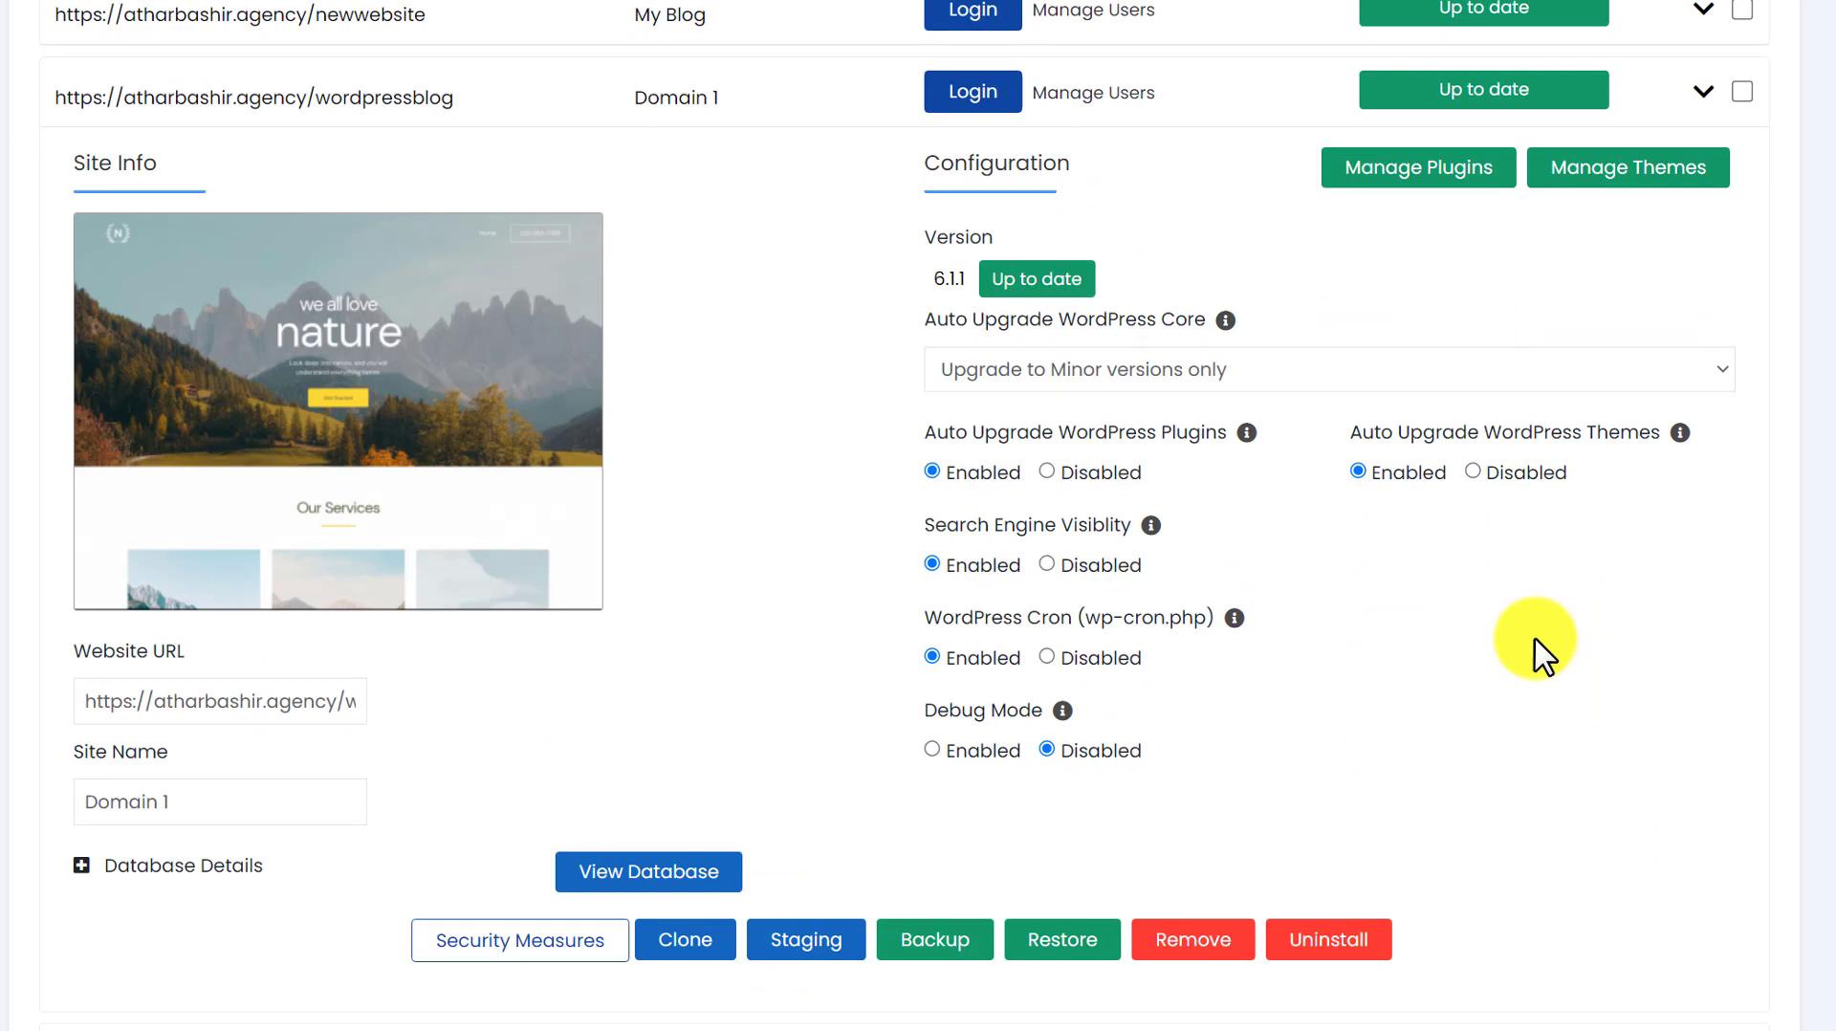
click(1338, 947)
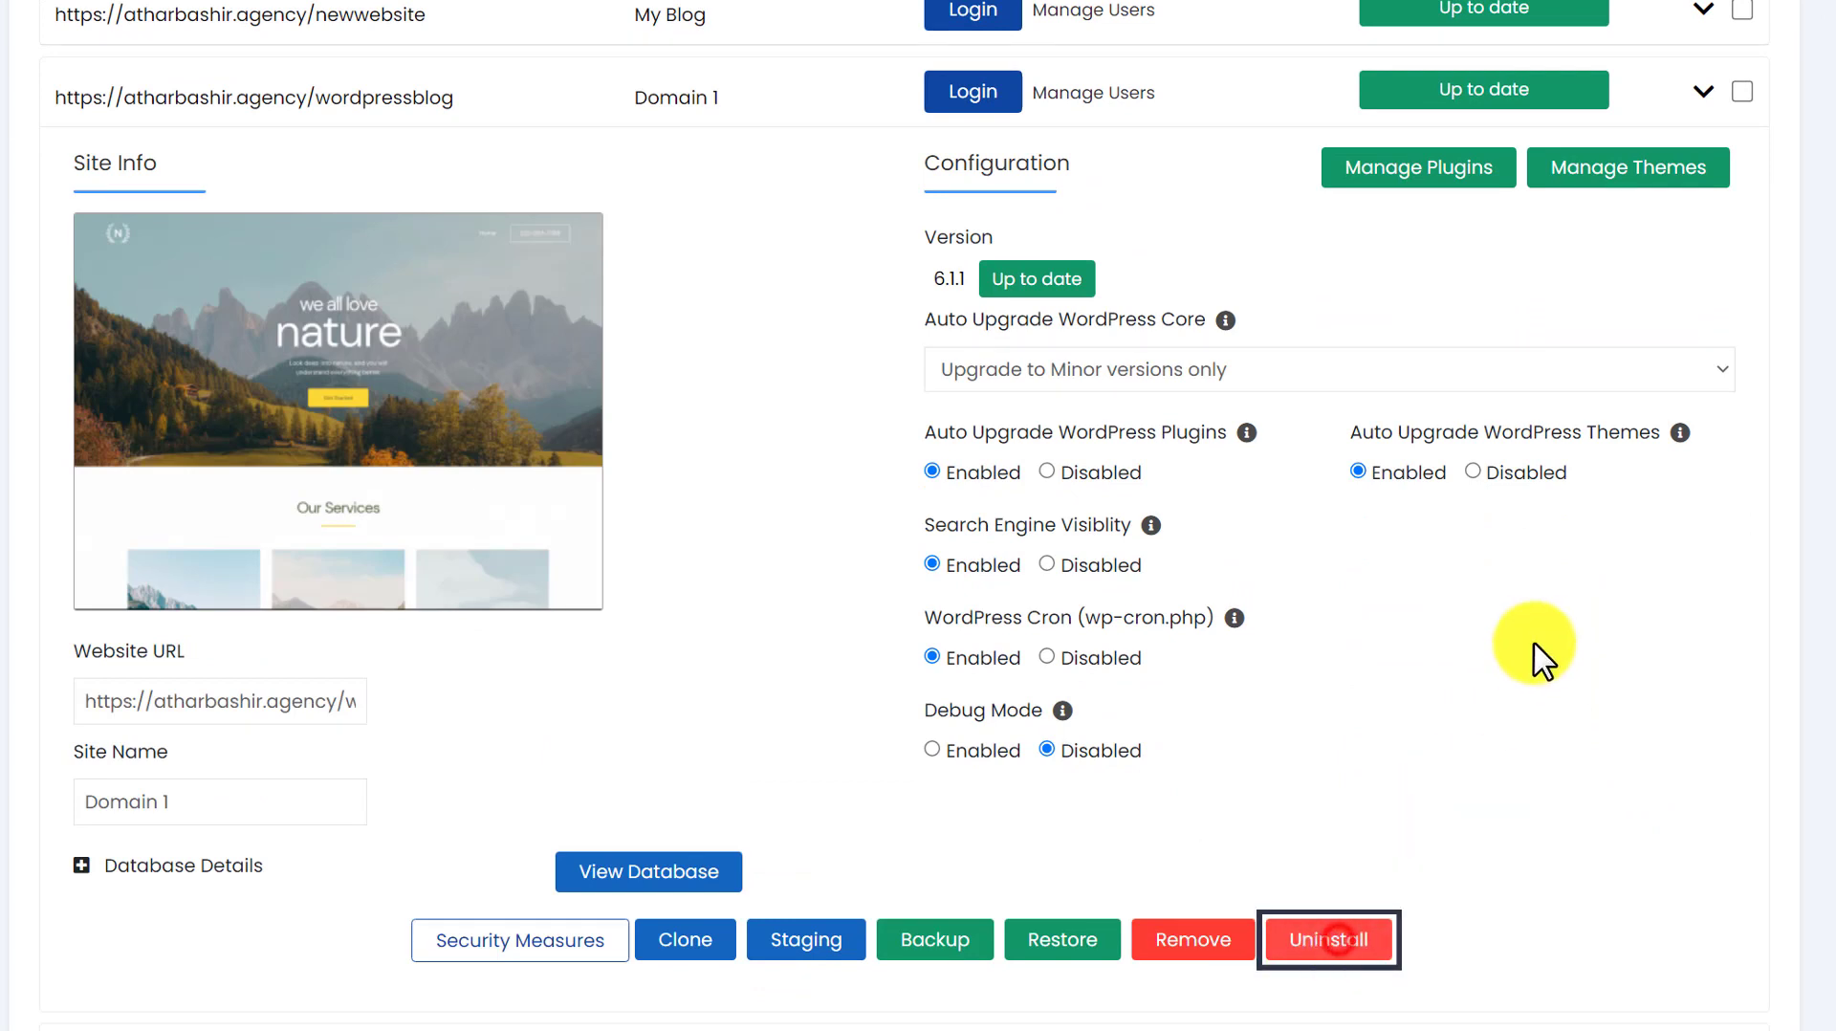
scroll(1430, 497, down, 1)
scroll(1430, 496, down, 4)
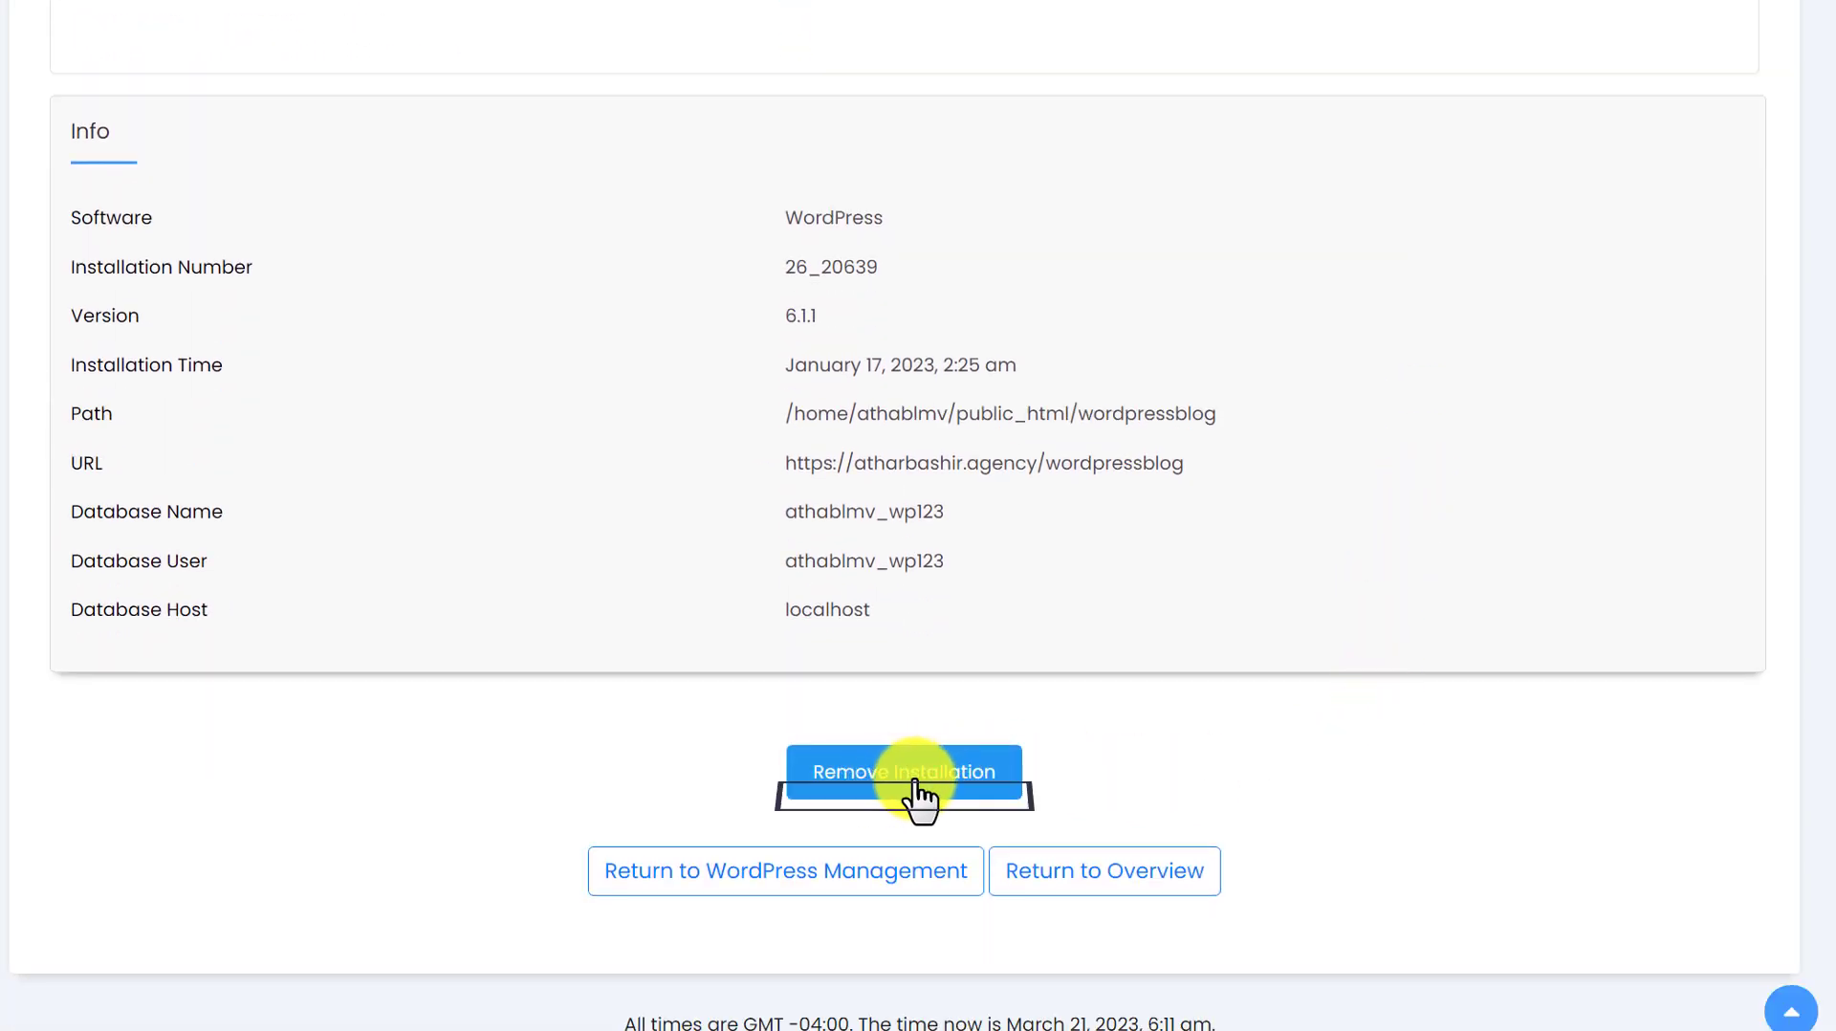
- Remove the wordpressblog installation and confirm the removal with OK
click(899, 789)
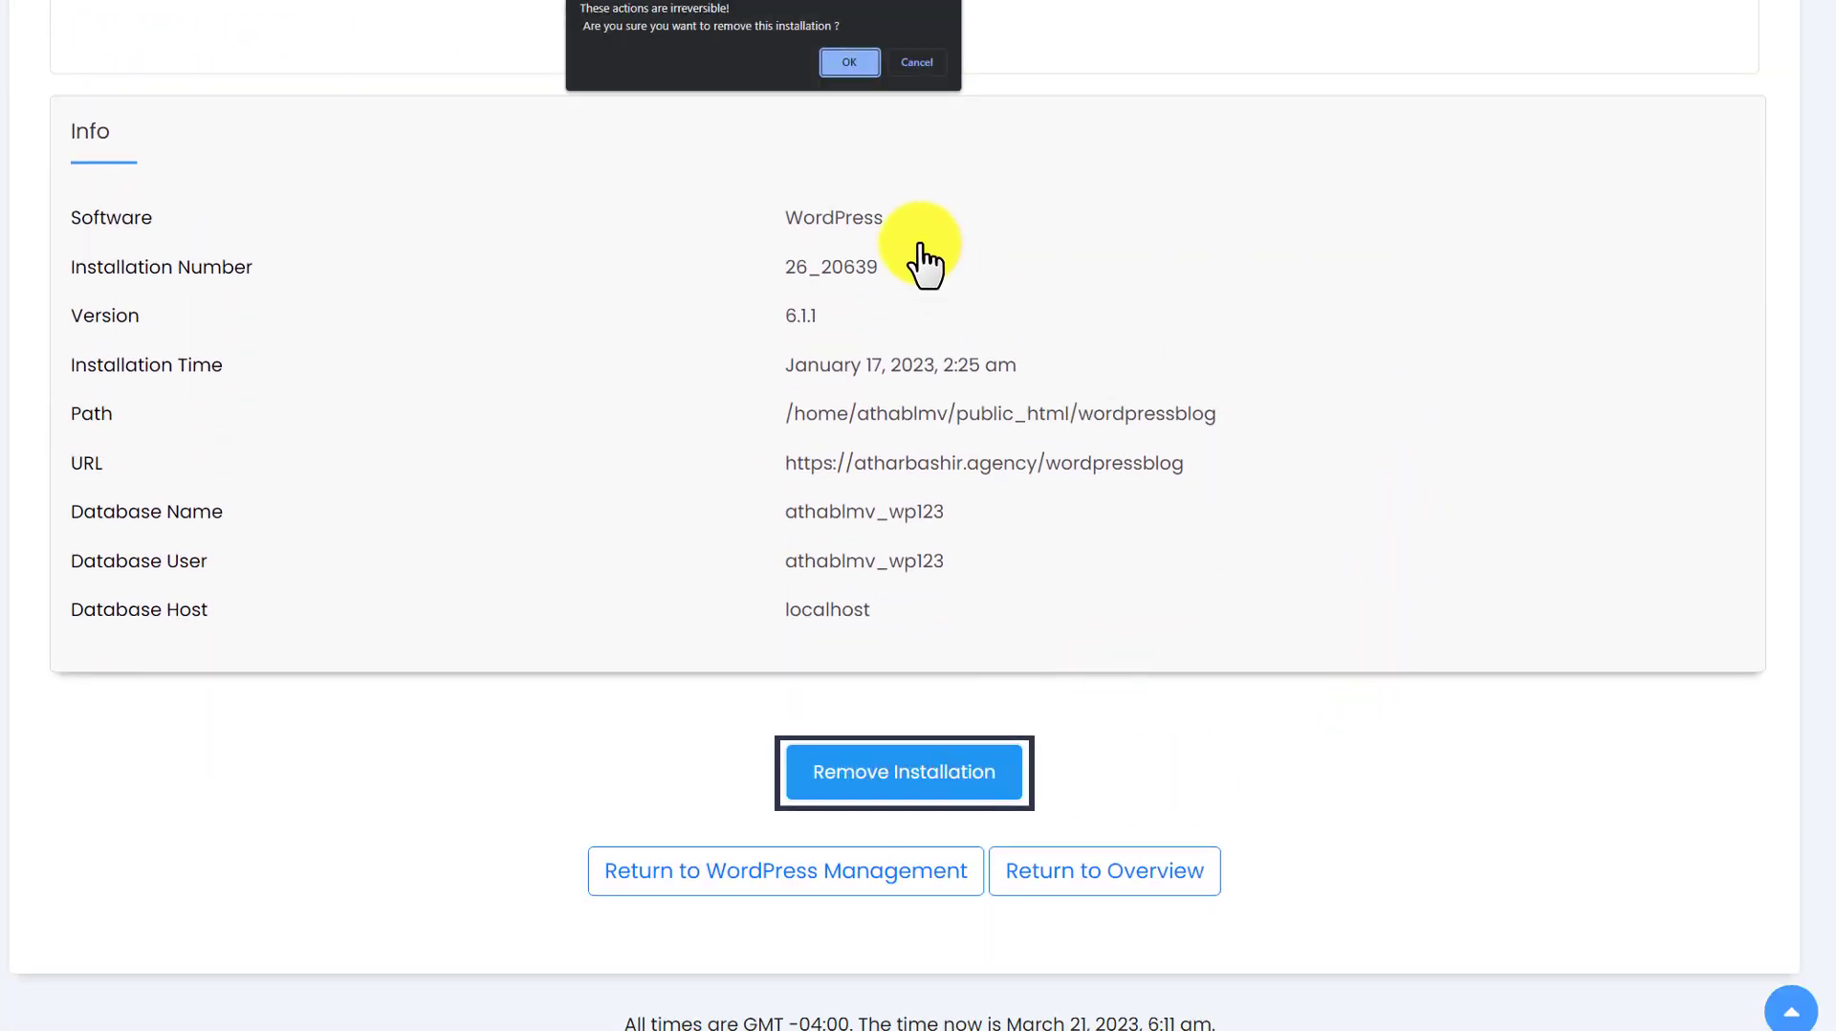
click(851, 65)
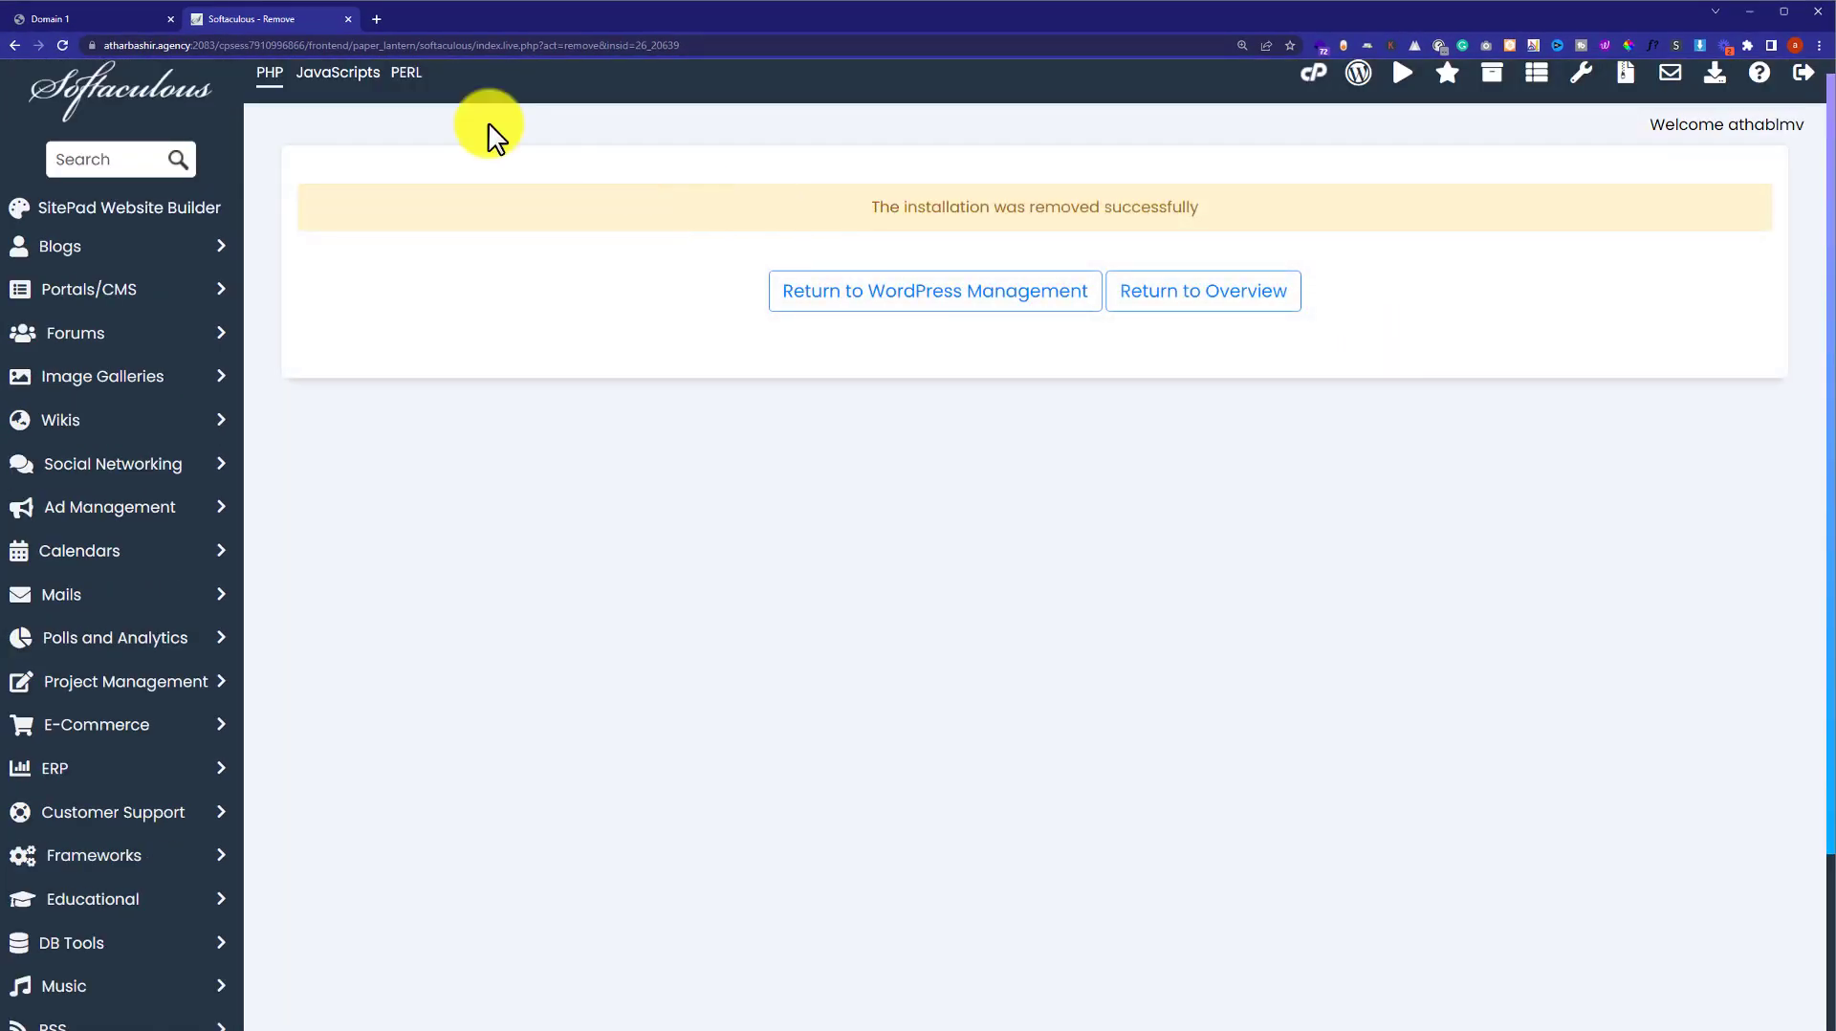
- Reload the Domain 1 tab to confirm wordpressblog now gives page-not-found, then return to cPanel
click(98, 12)
click(56, 19)
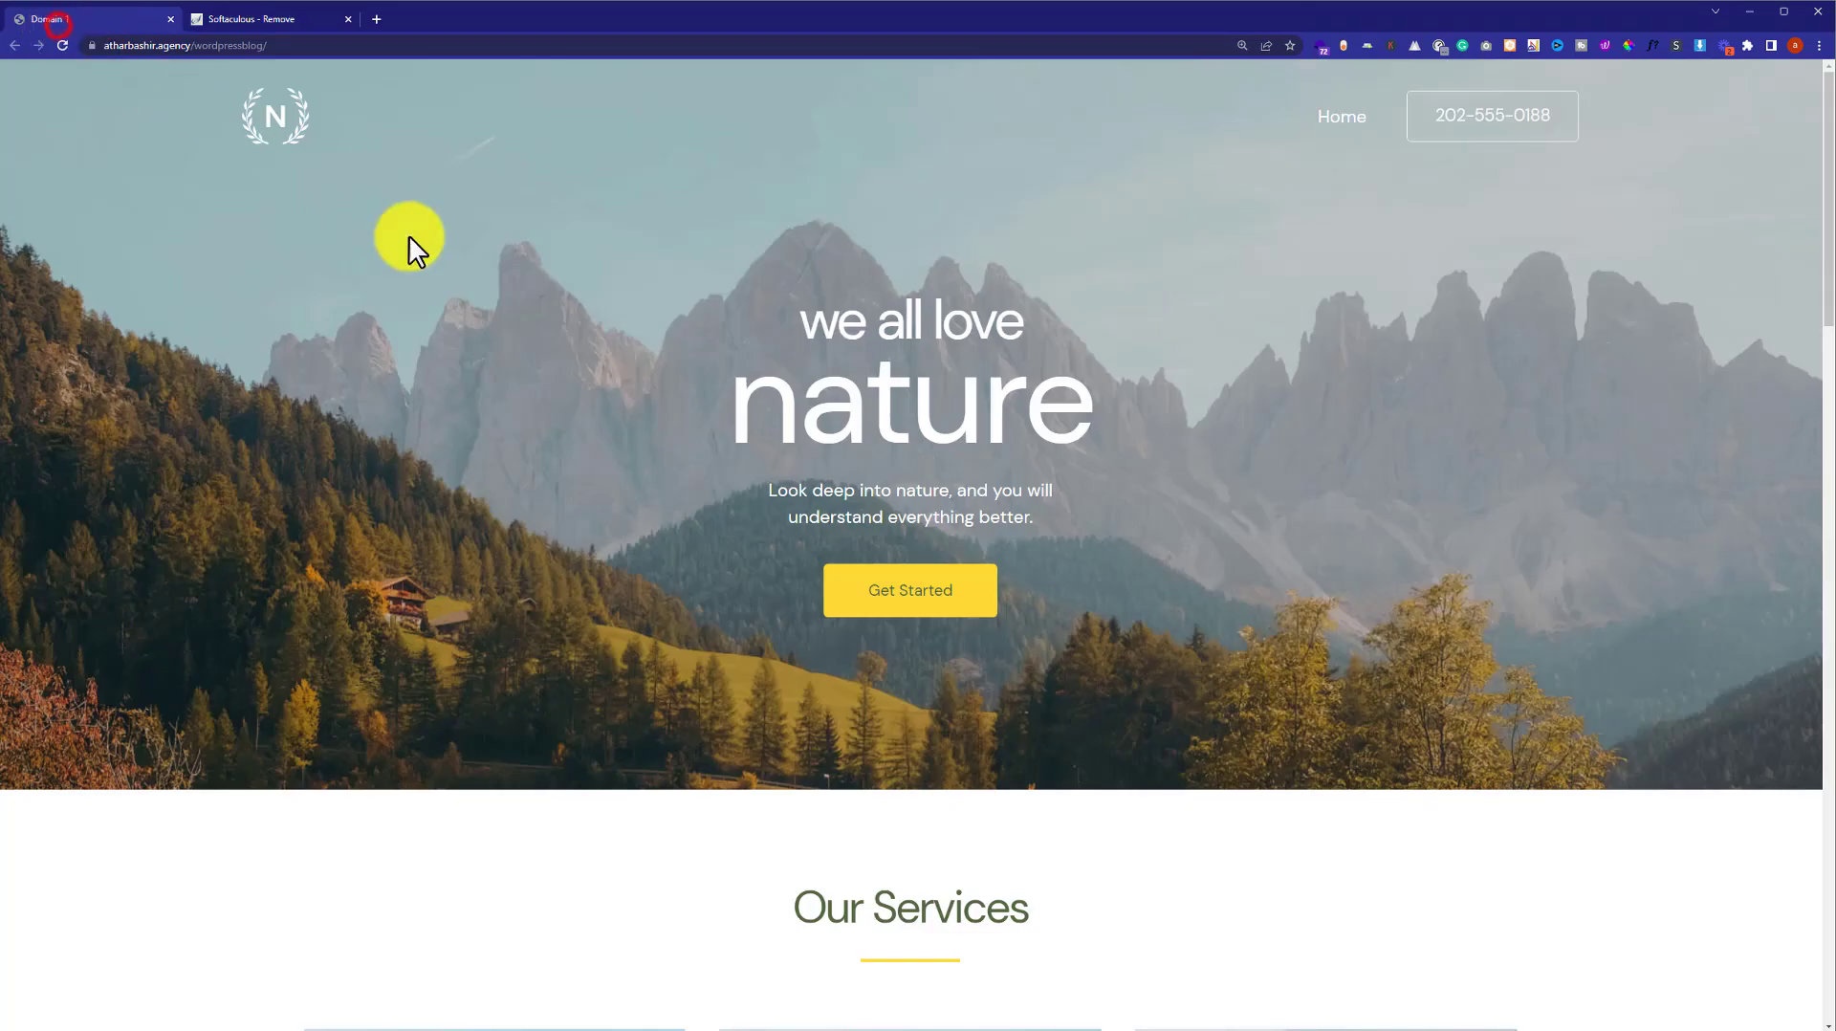
click(60, 45)
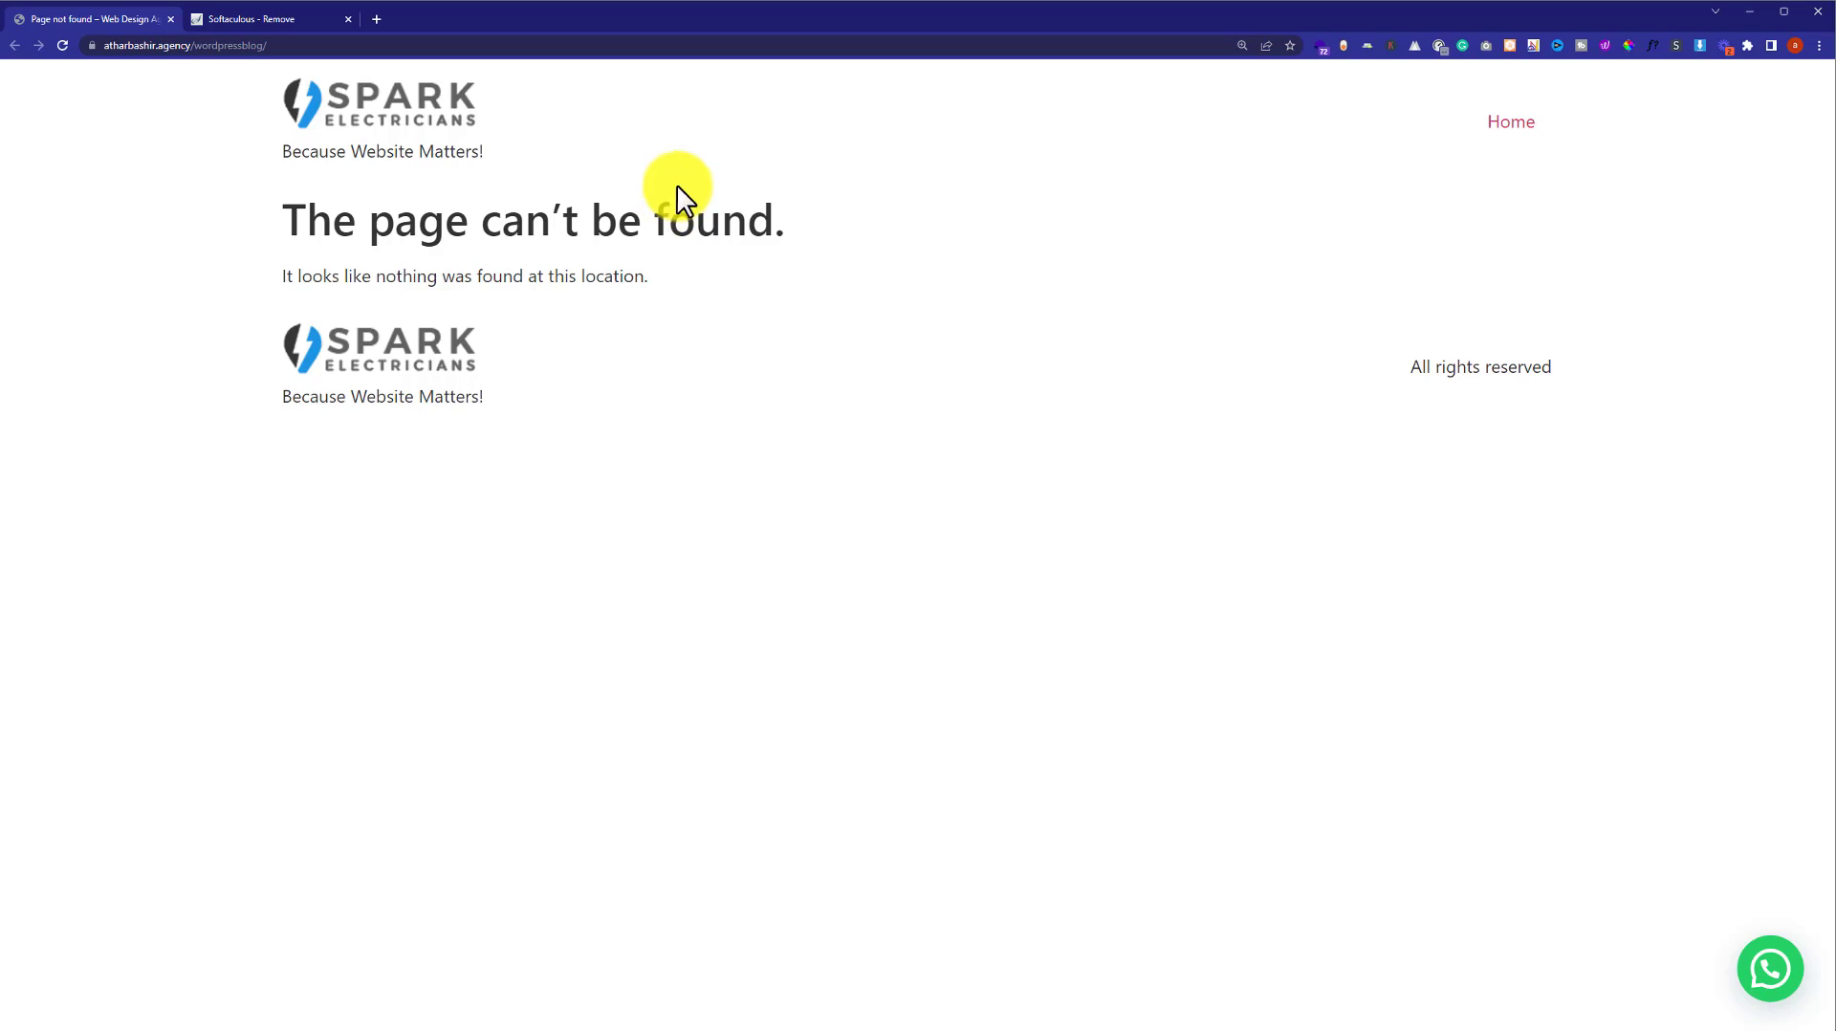
click(266, 21)
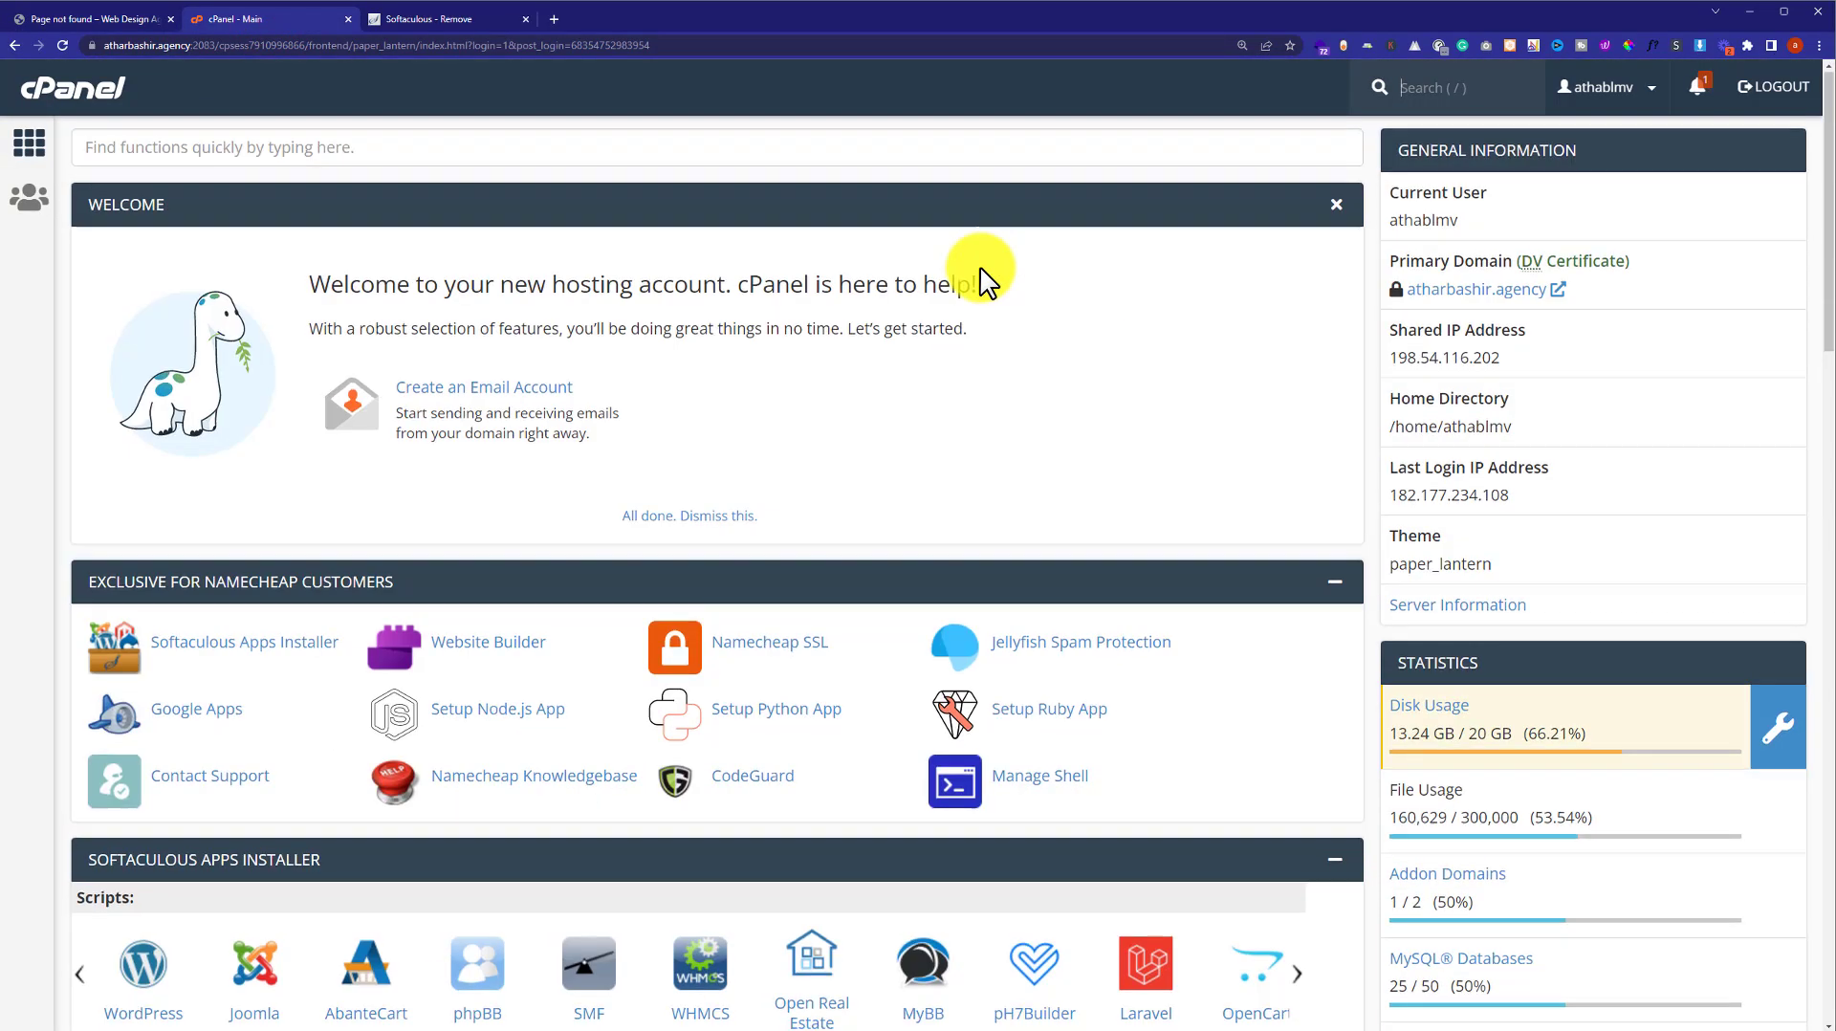
- Reopen WordPress Manager by Softaculous to see the five remaining installations
scroll(981, 272, down, 13)
scroll(981, 282, down, 7)
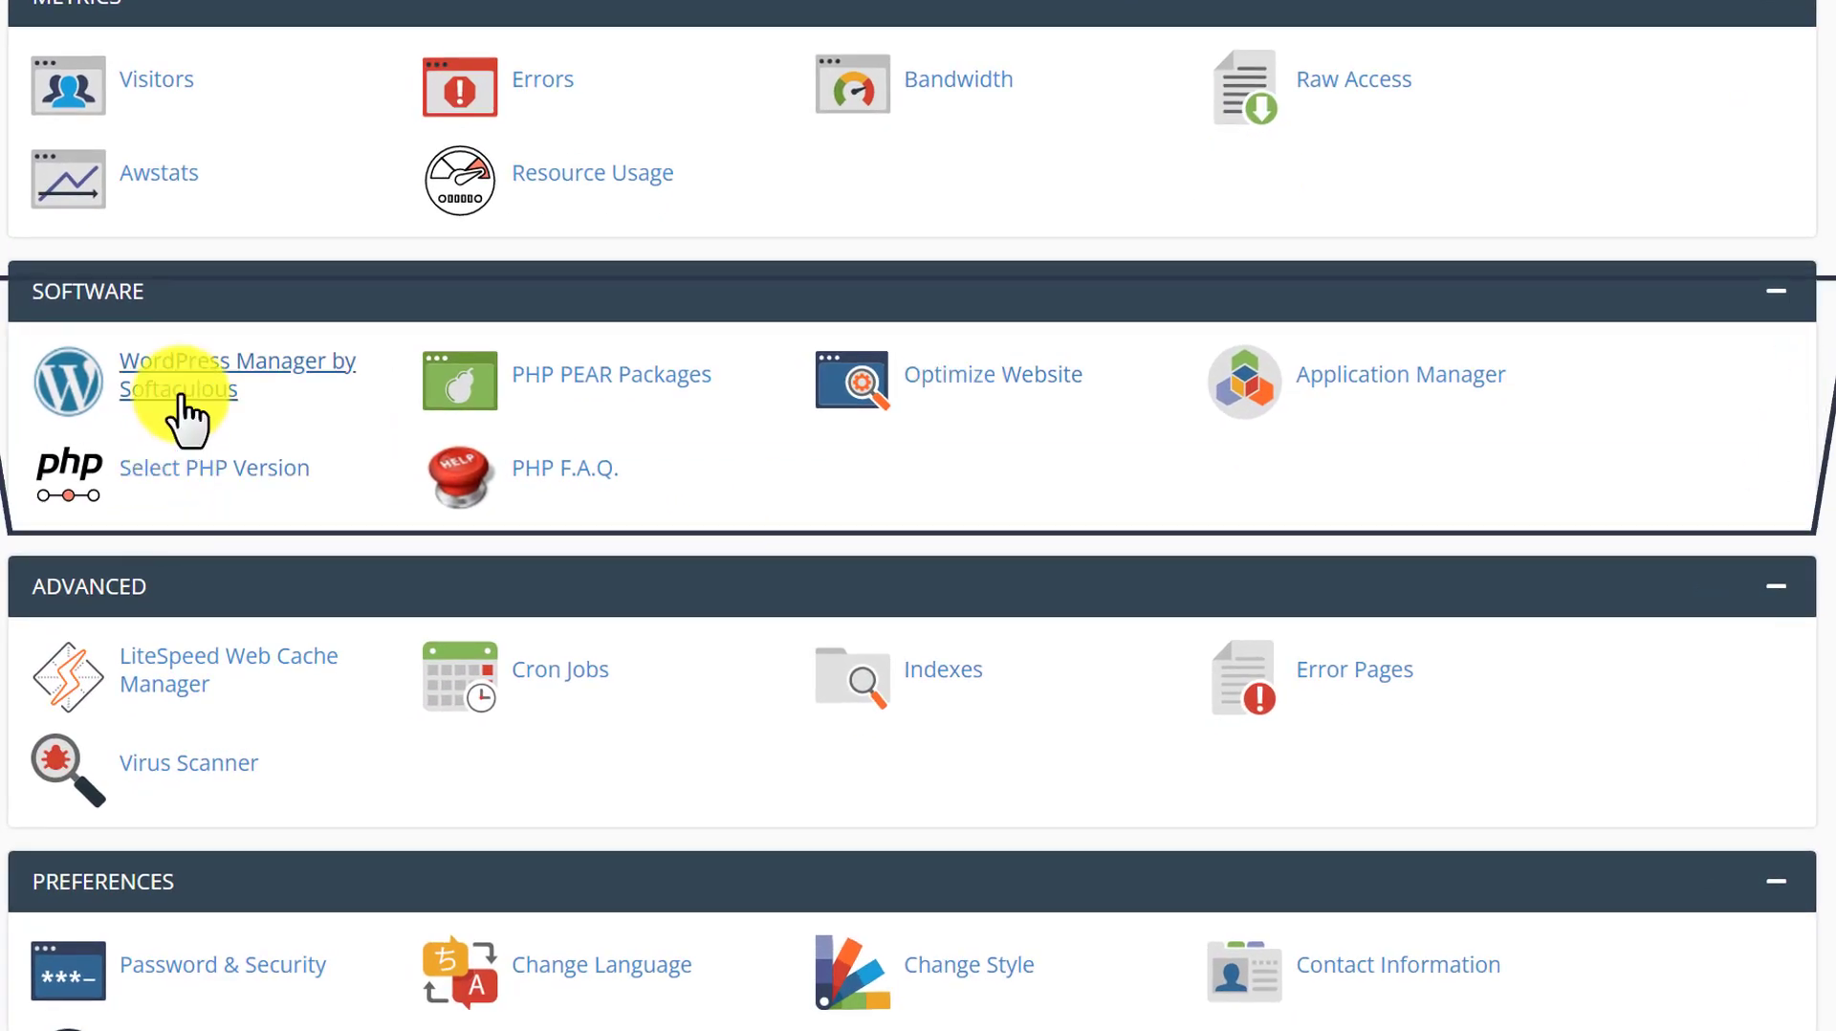
click(226, 400)
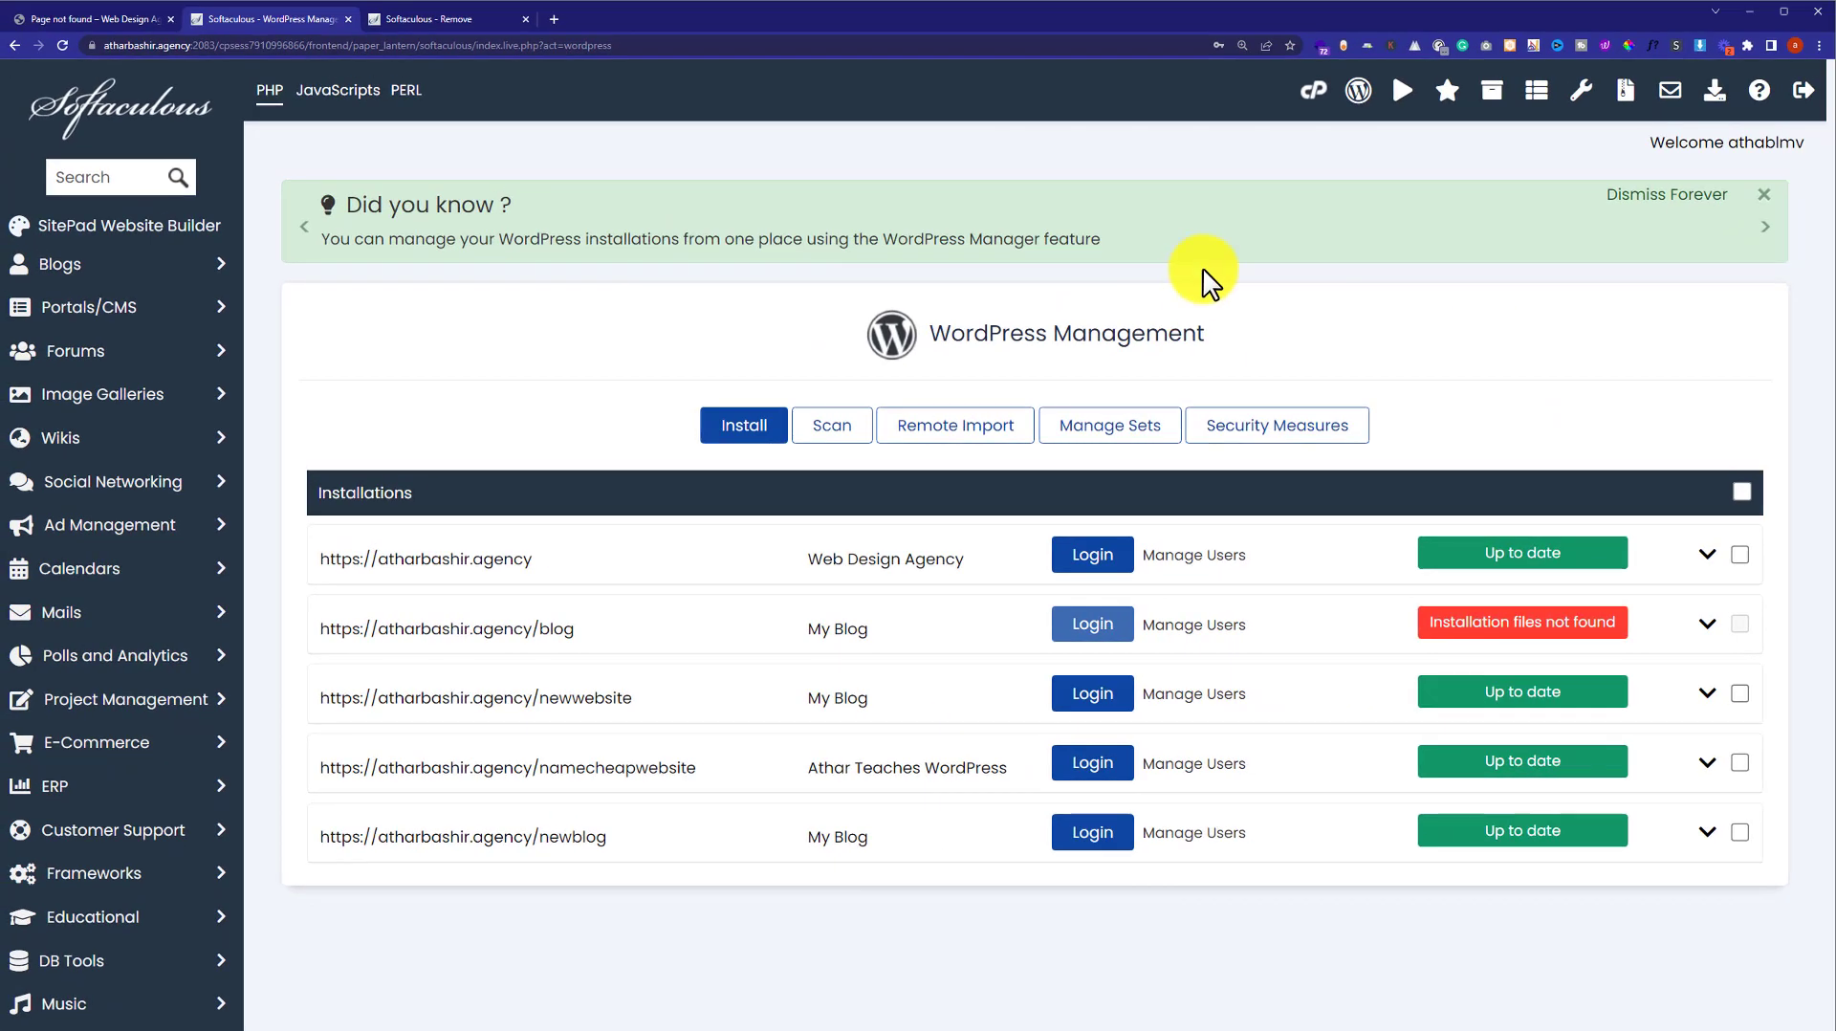
click(742, 430)
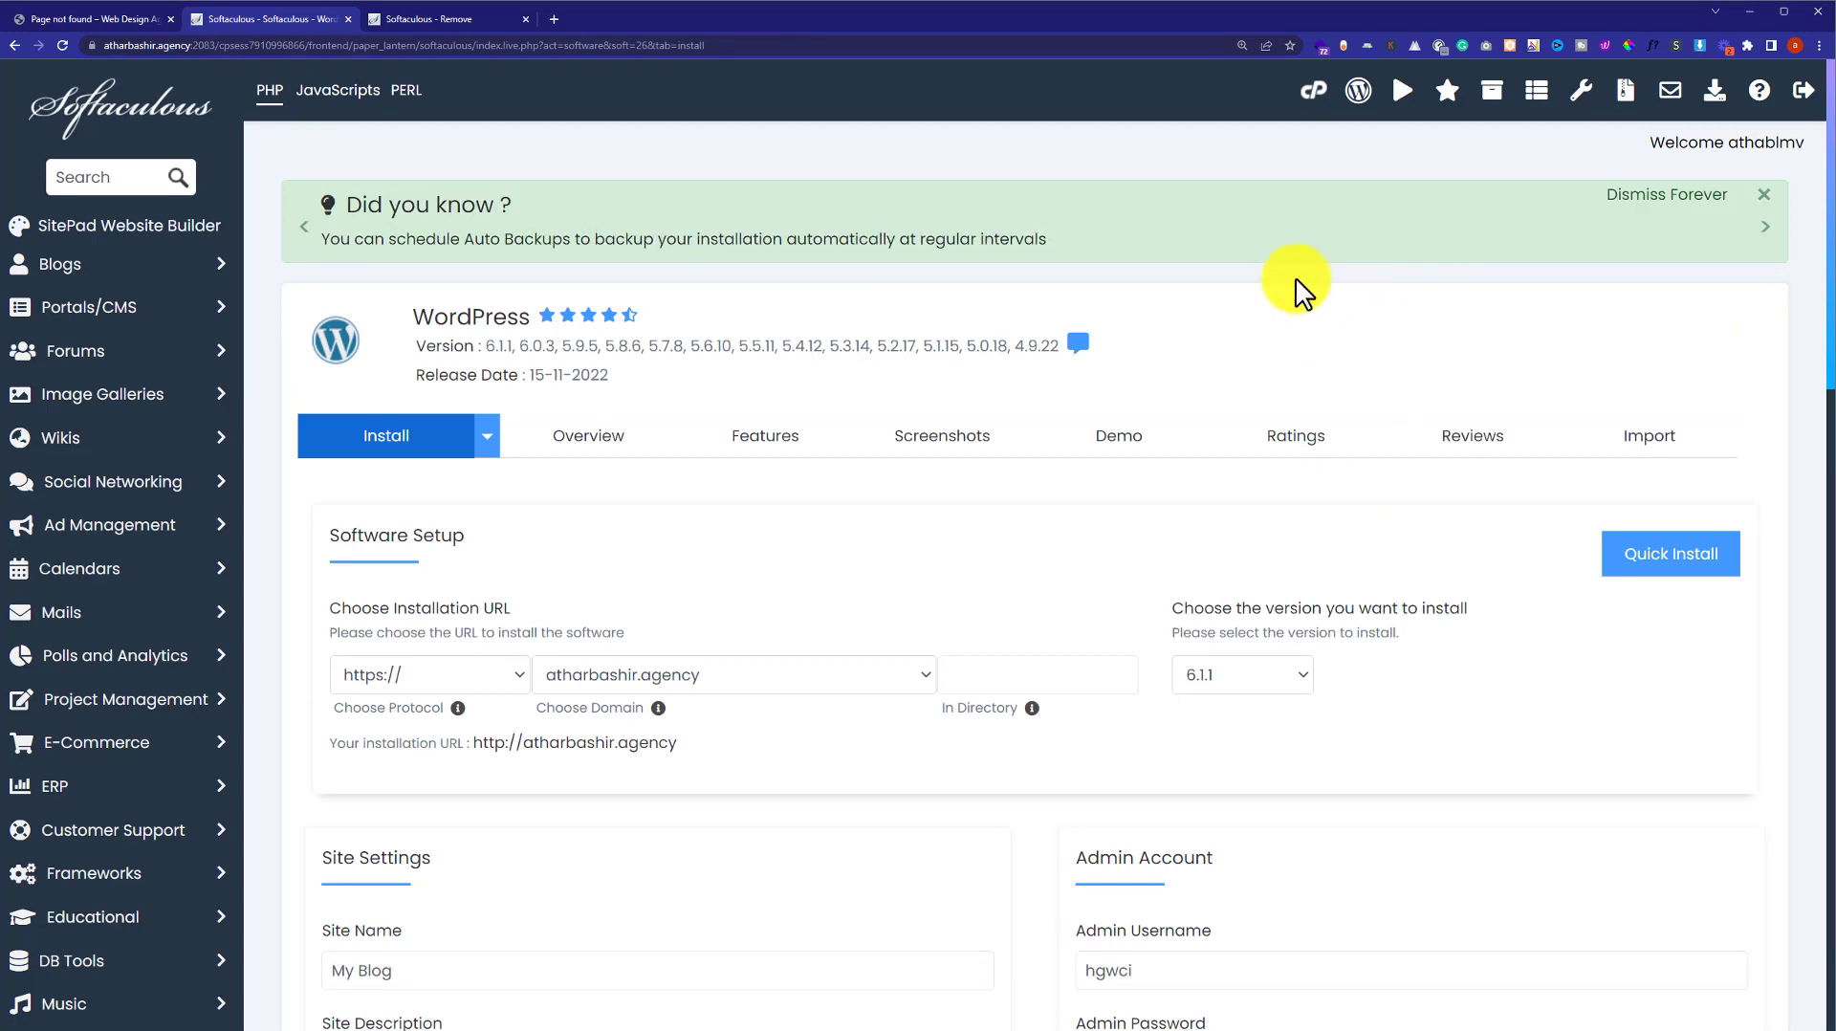
scroll(1137, 359, down, 3)
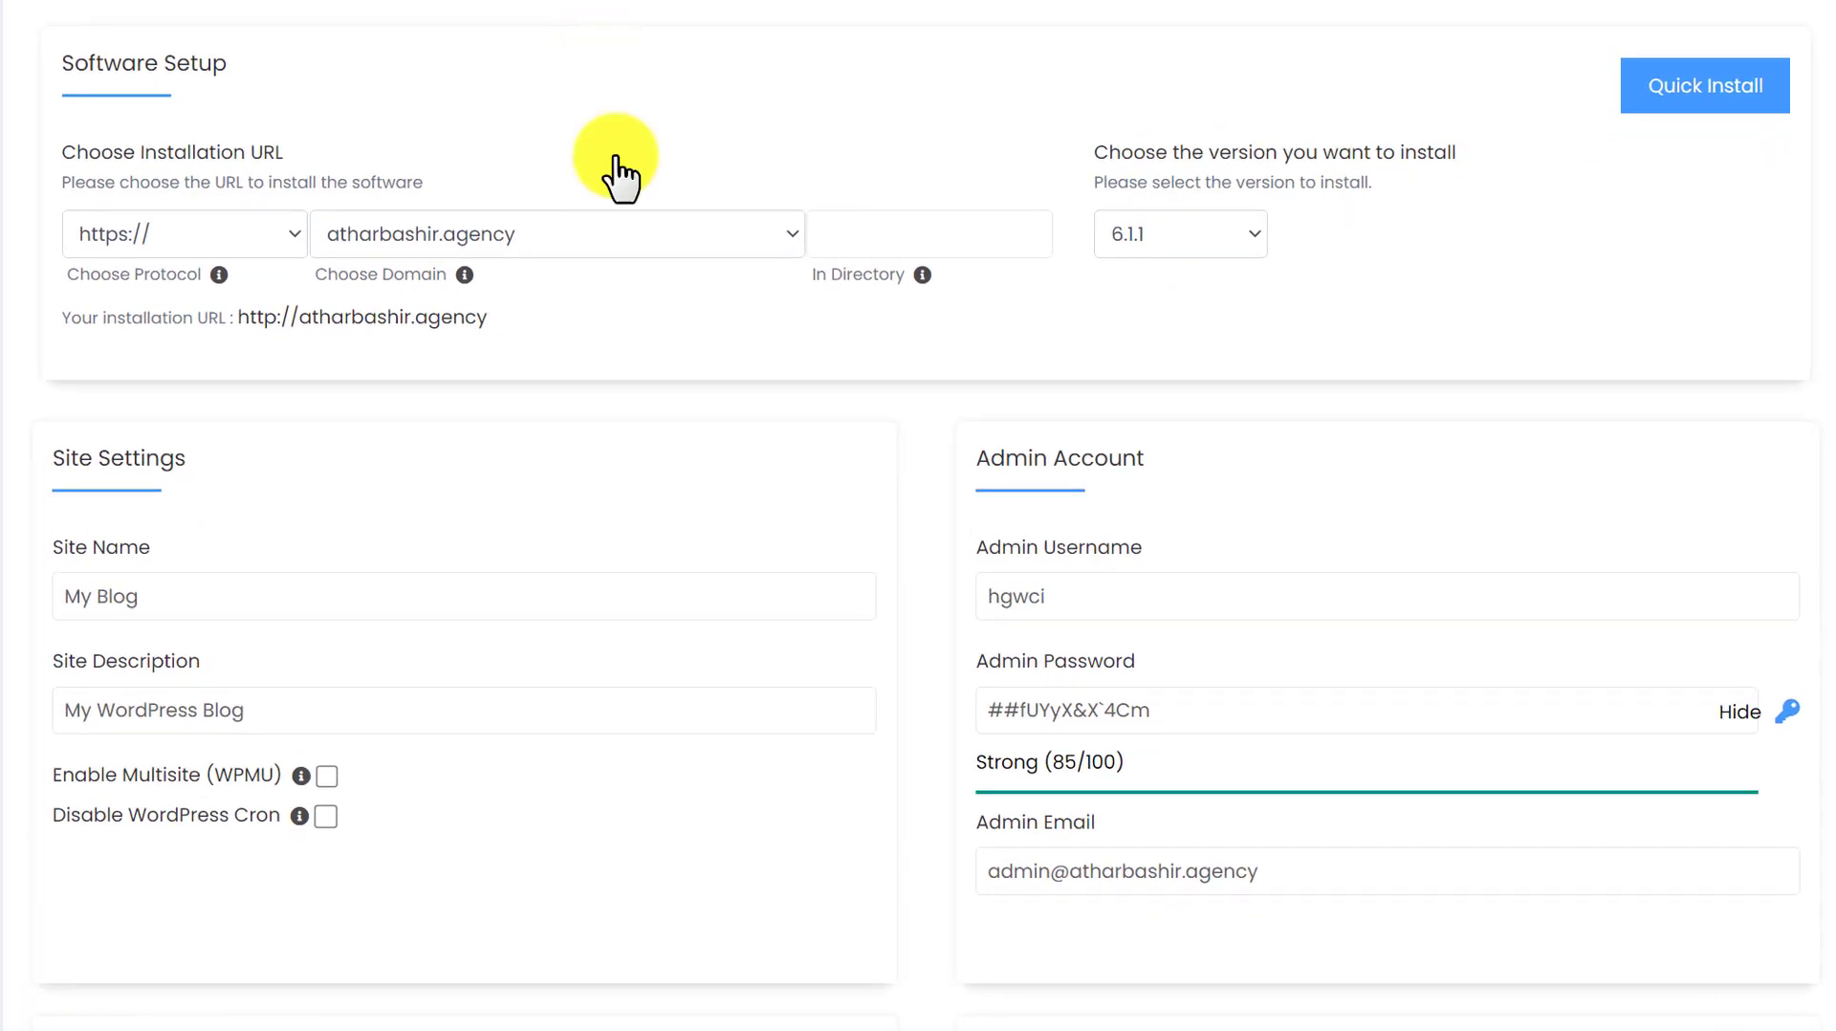
click(172, 235)
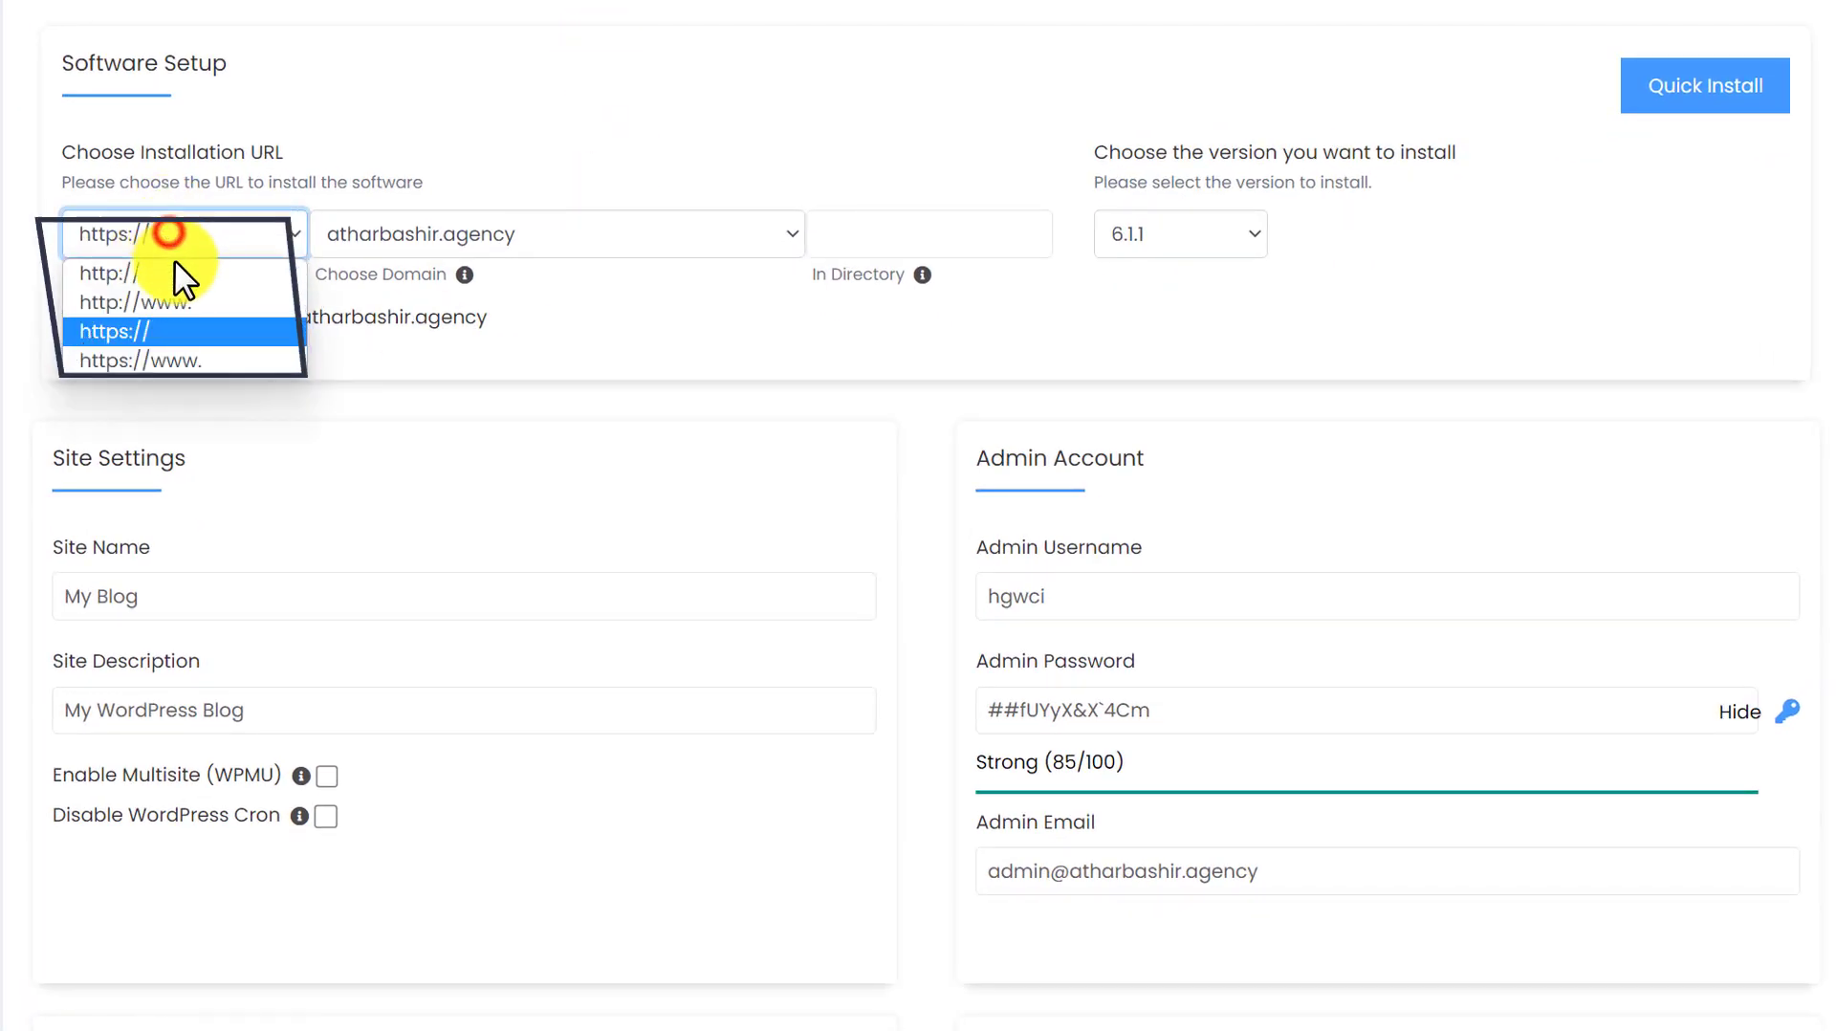
click(125, 330)
- Choose atharbashir.agency as the install domain and select the In Directory field
click(650, 230)
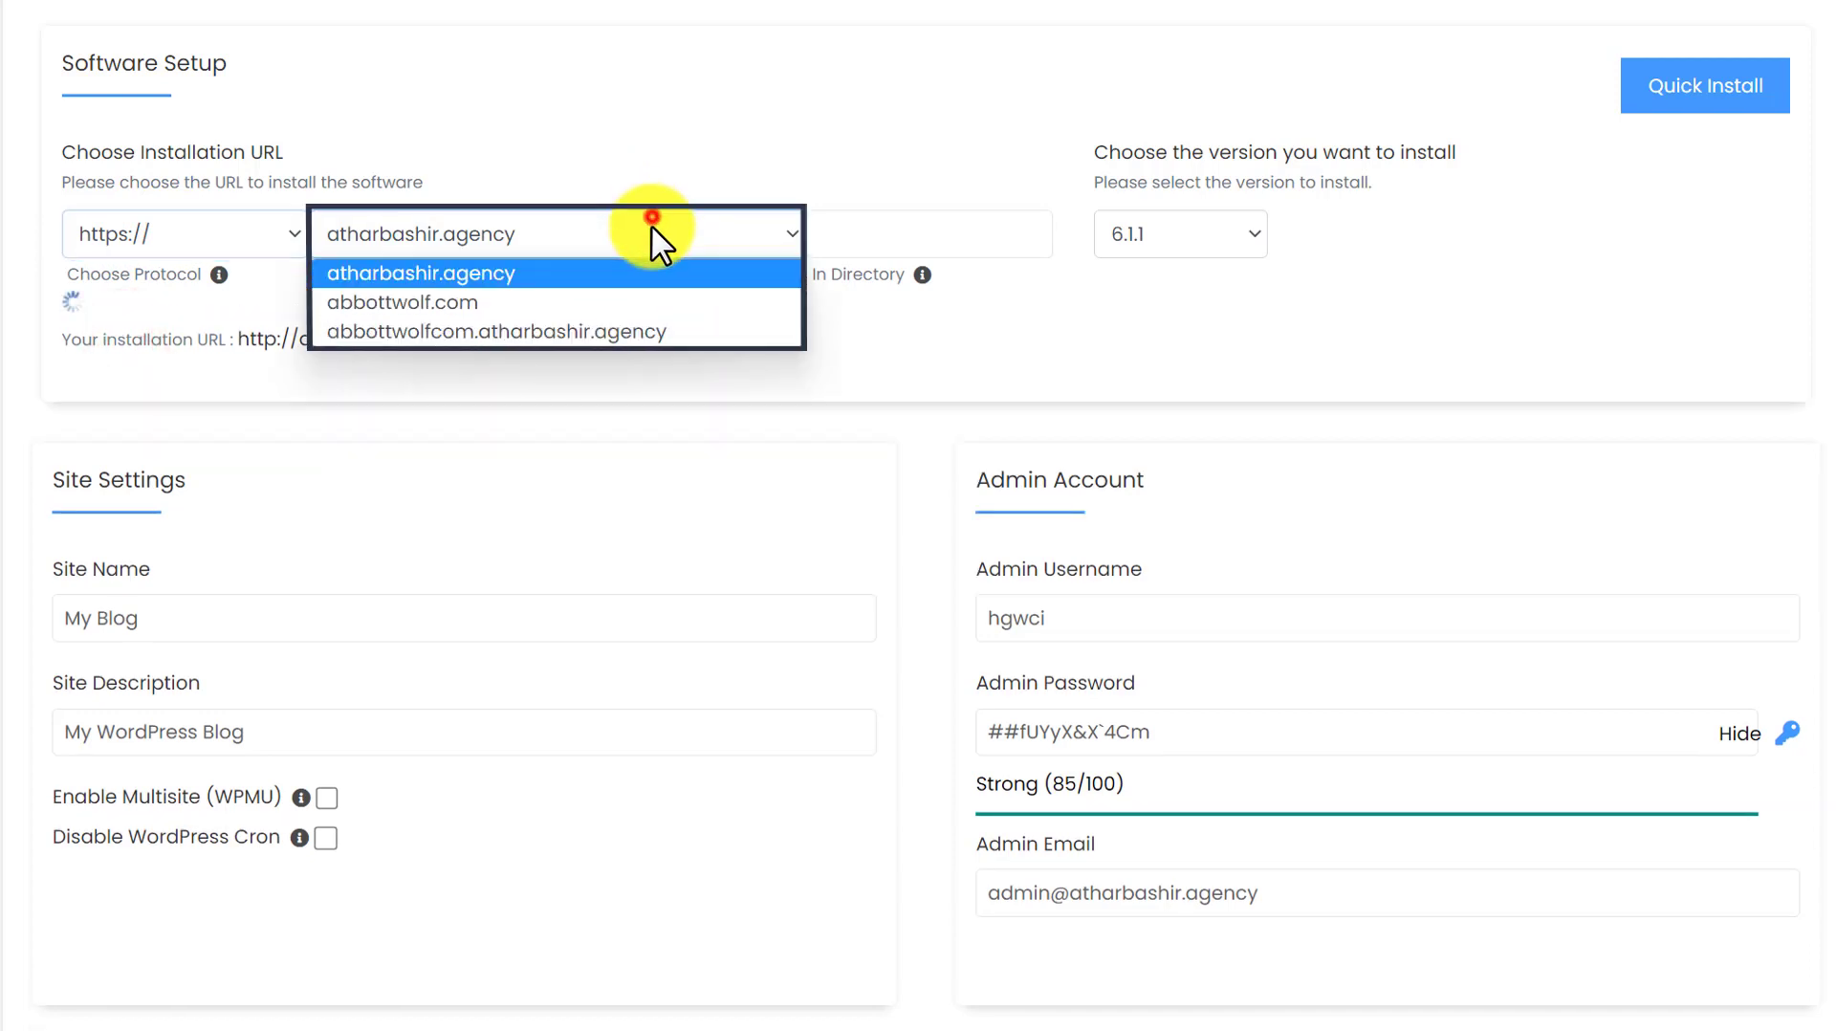
click(499, 275)
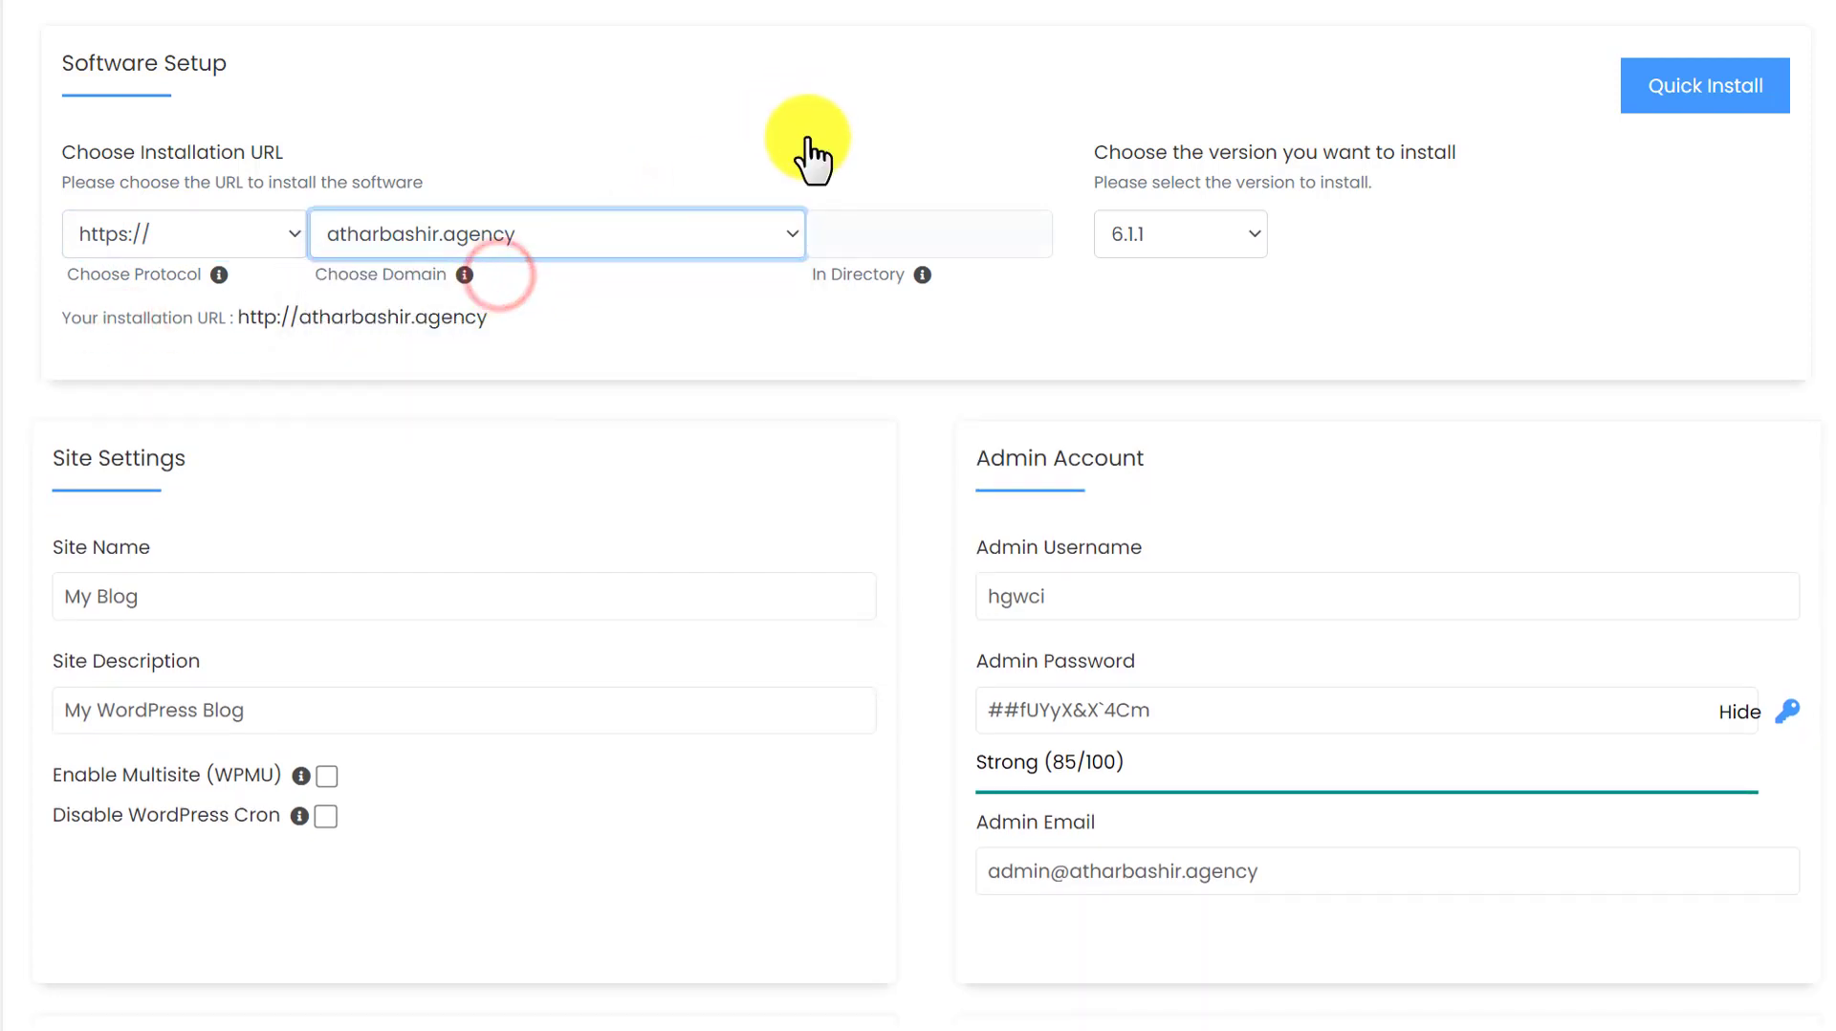
click(876, 242)
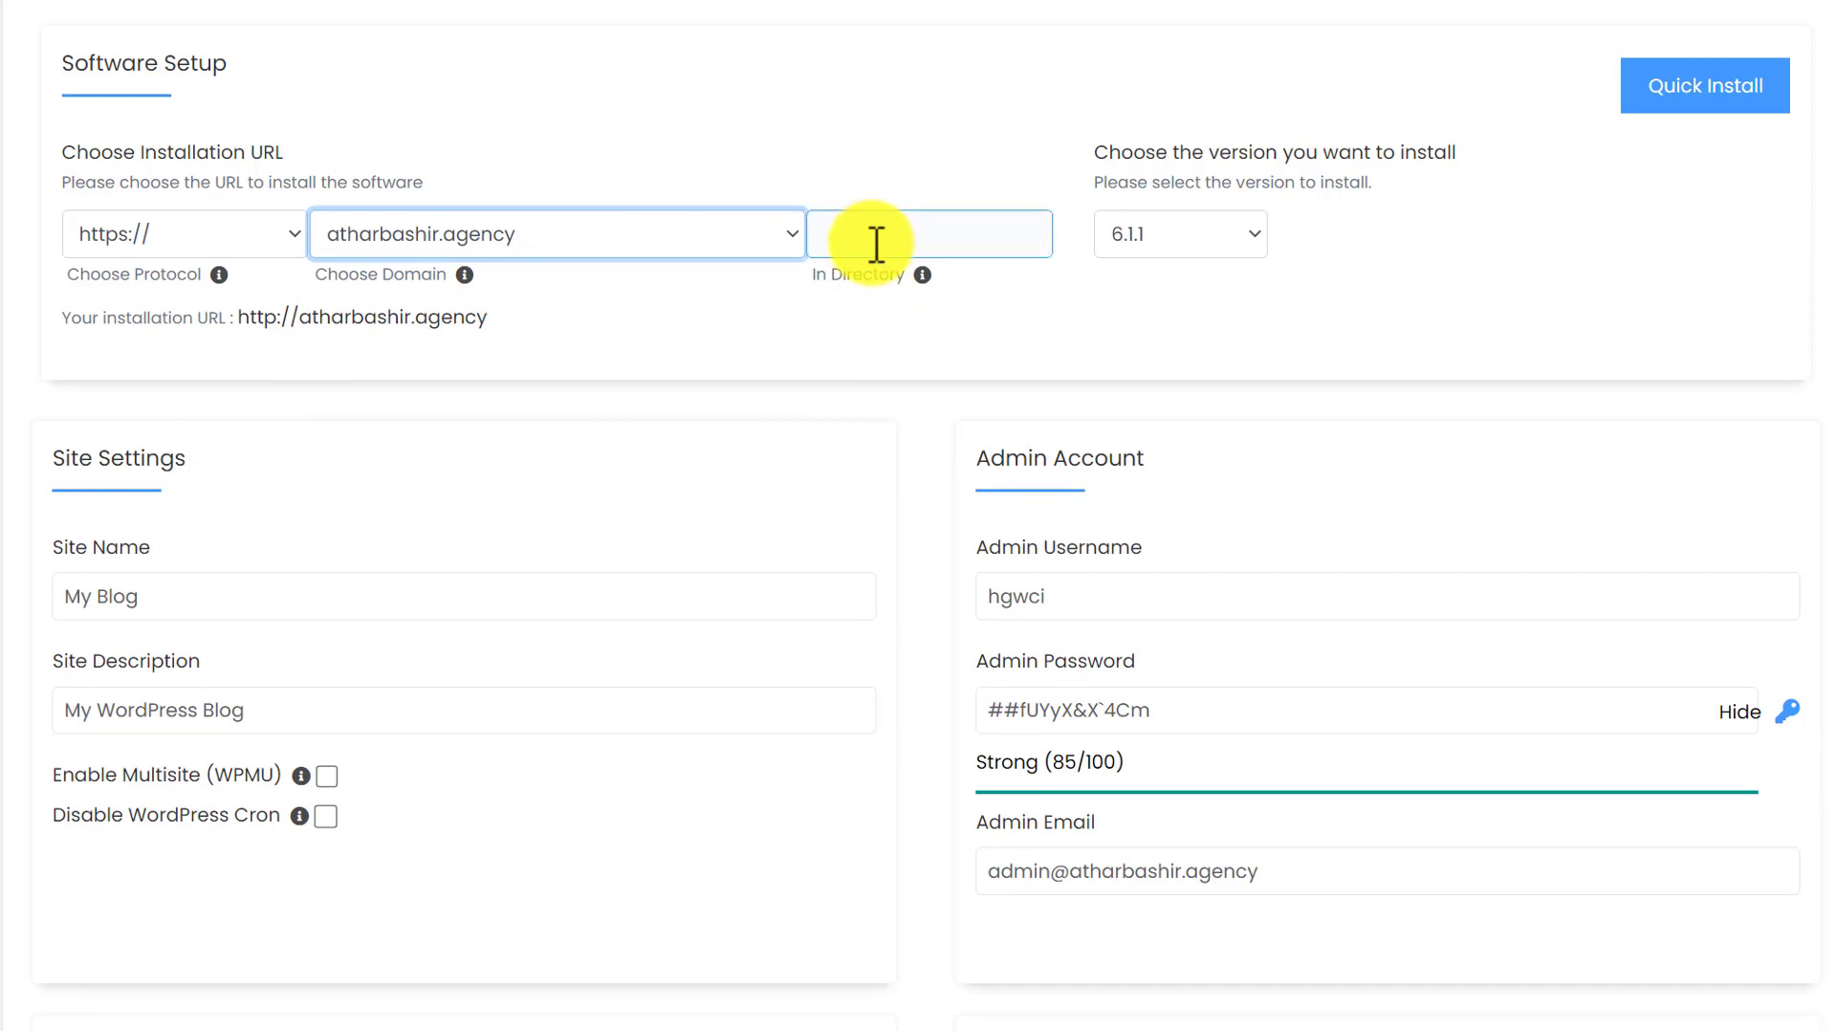
click(807, 310)
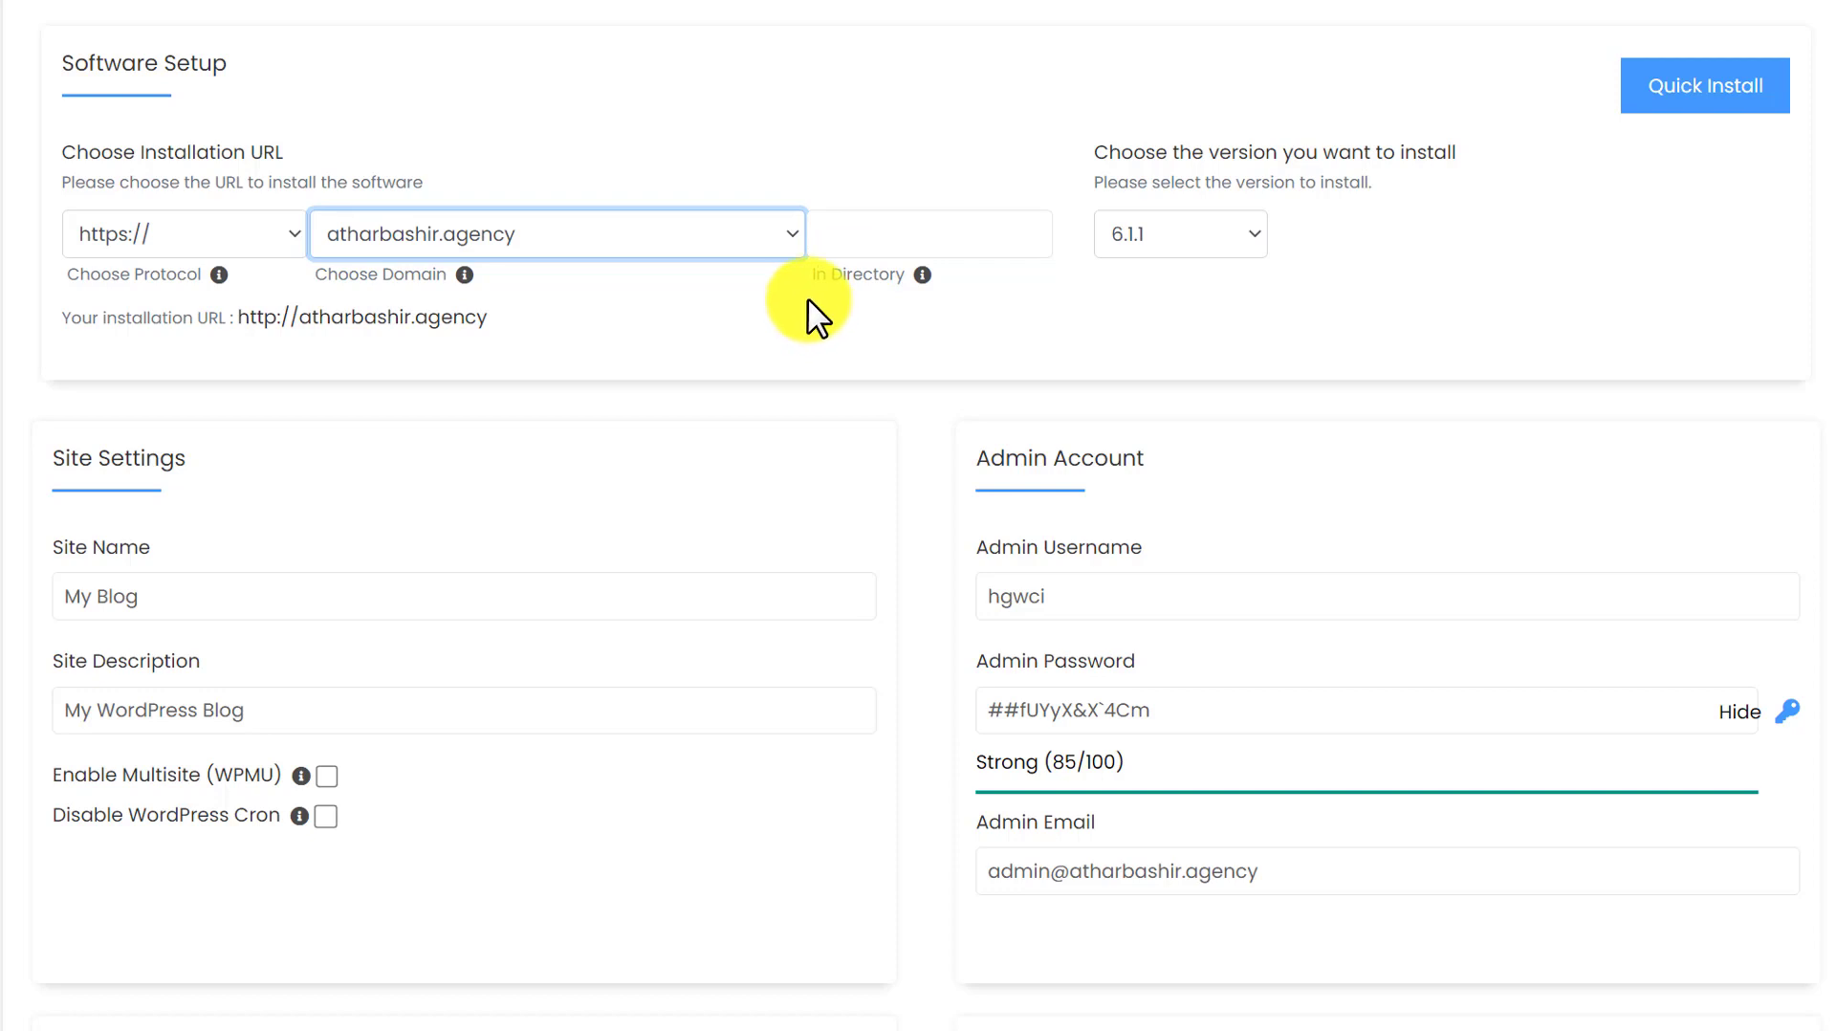
click(807, 302)
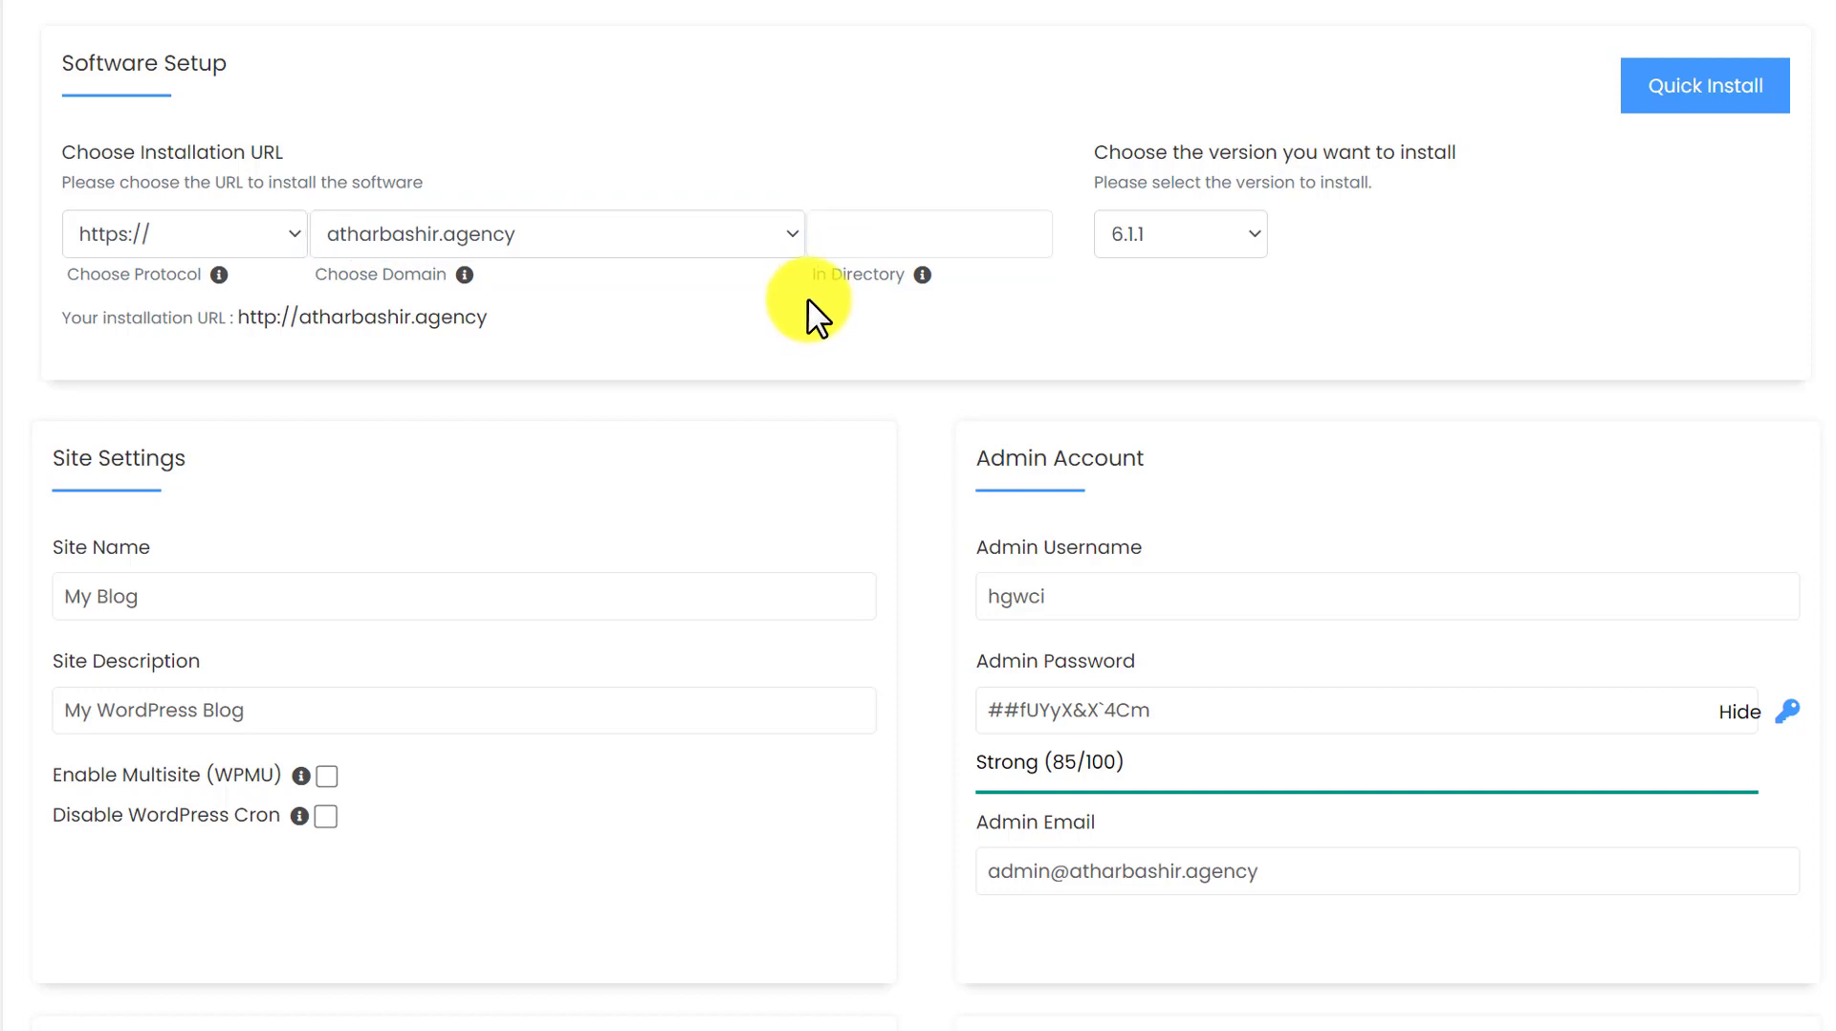
click(848, 229)
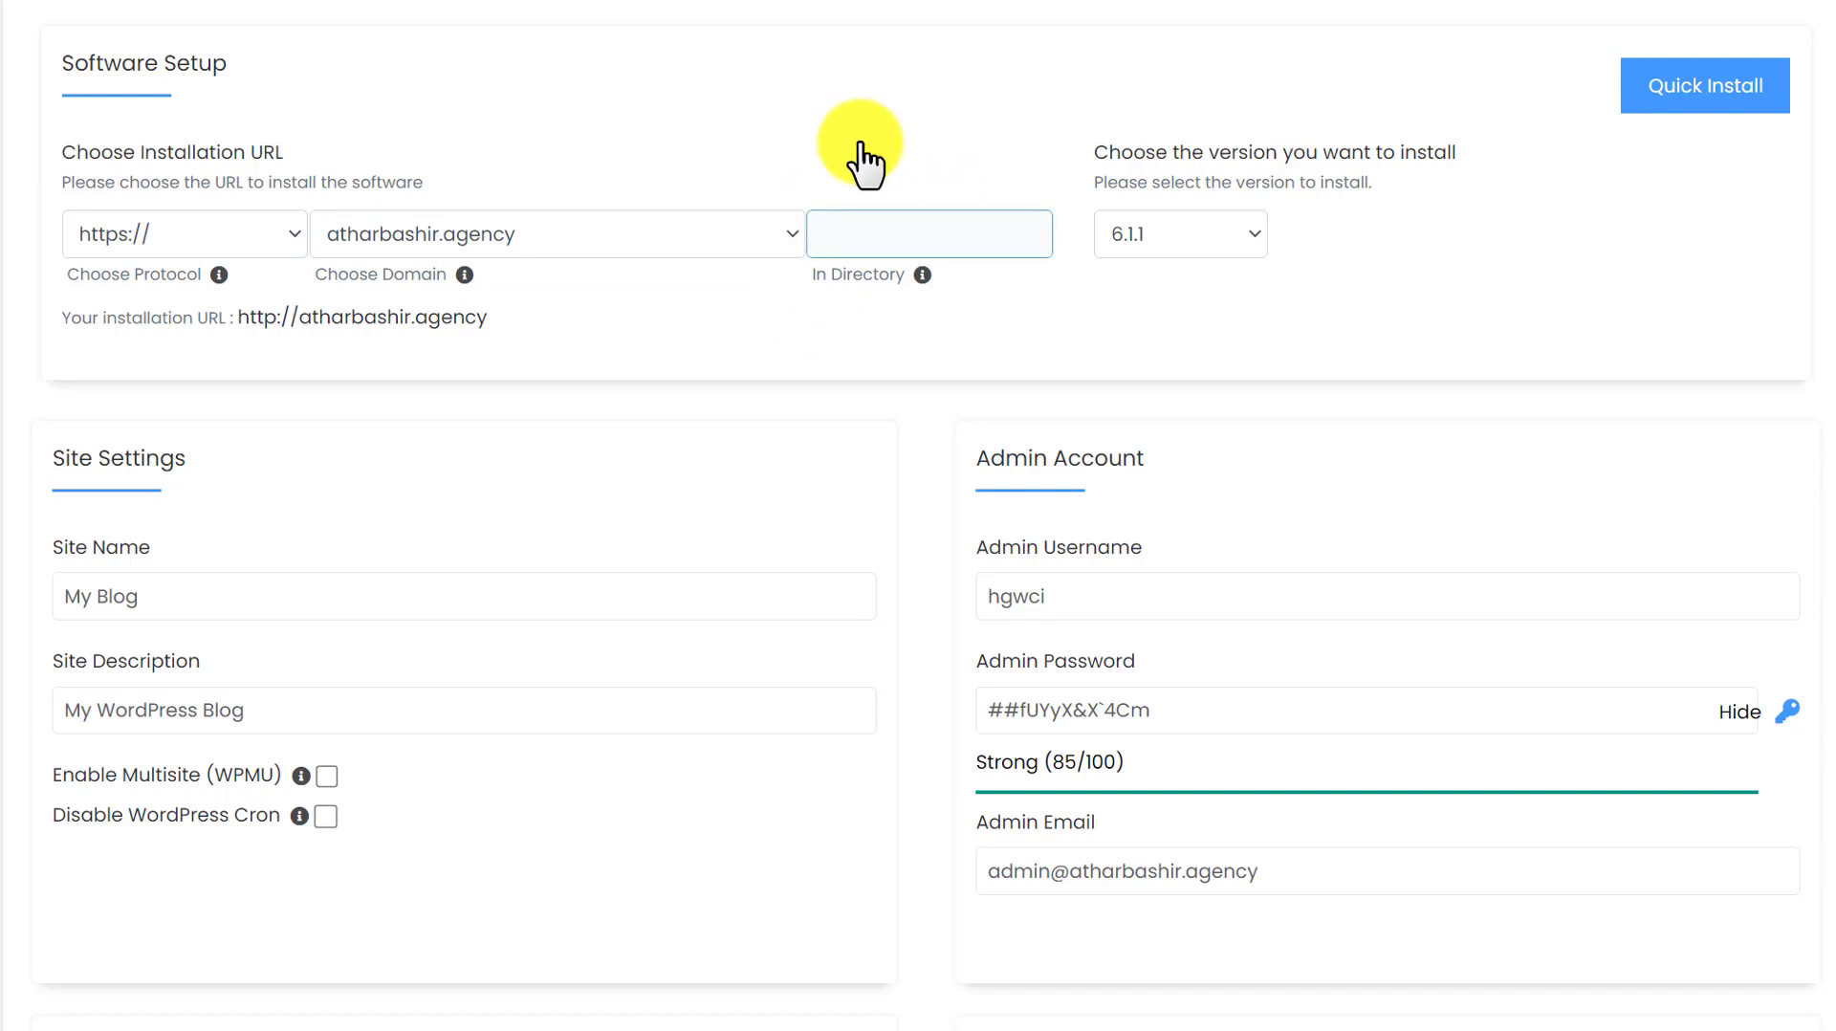
click(850, 373)
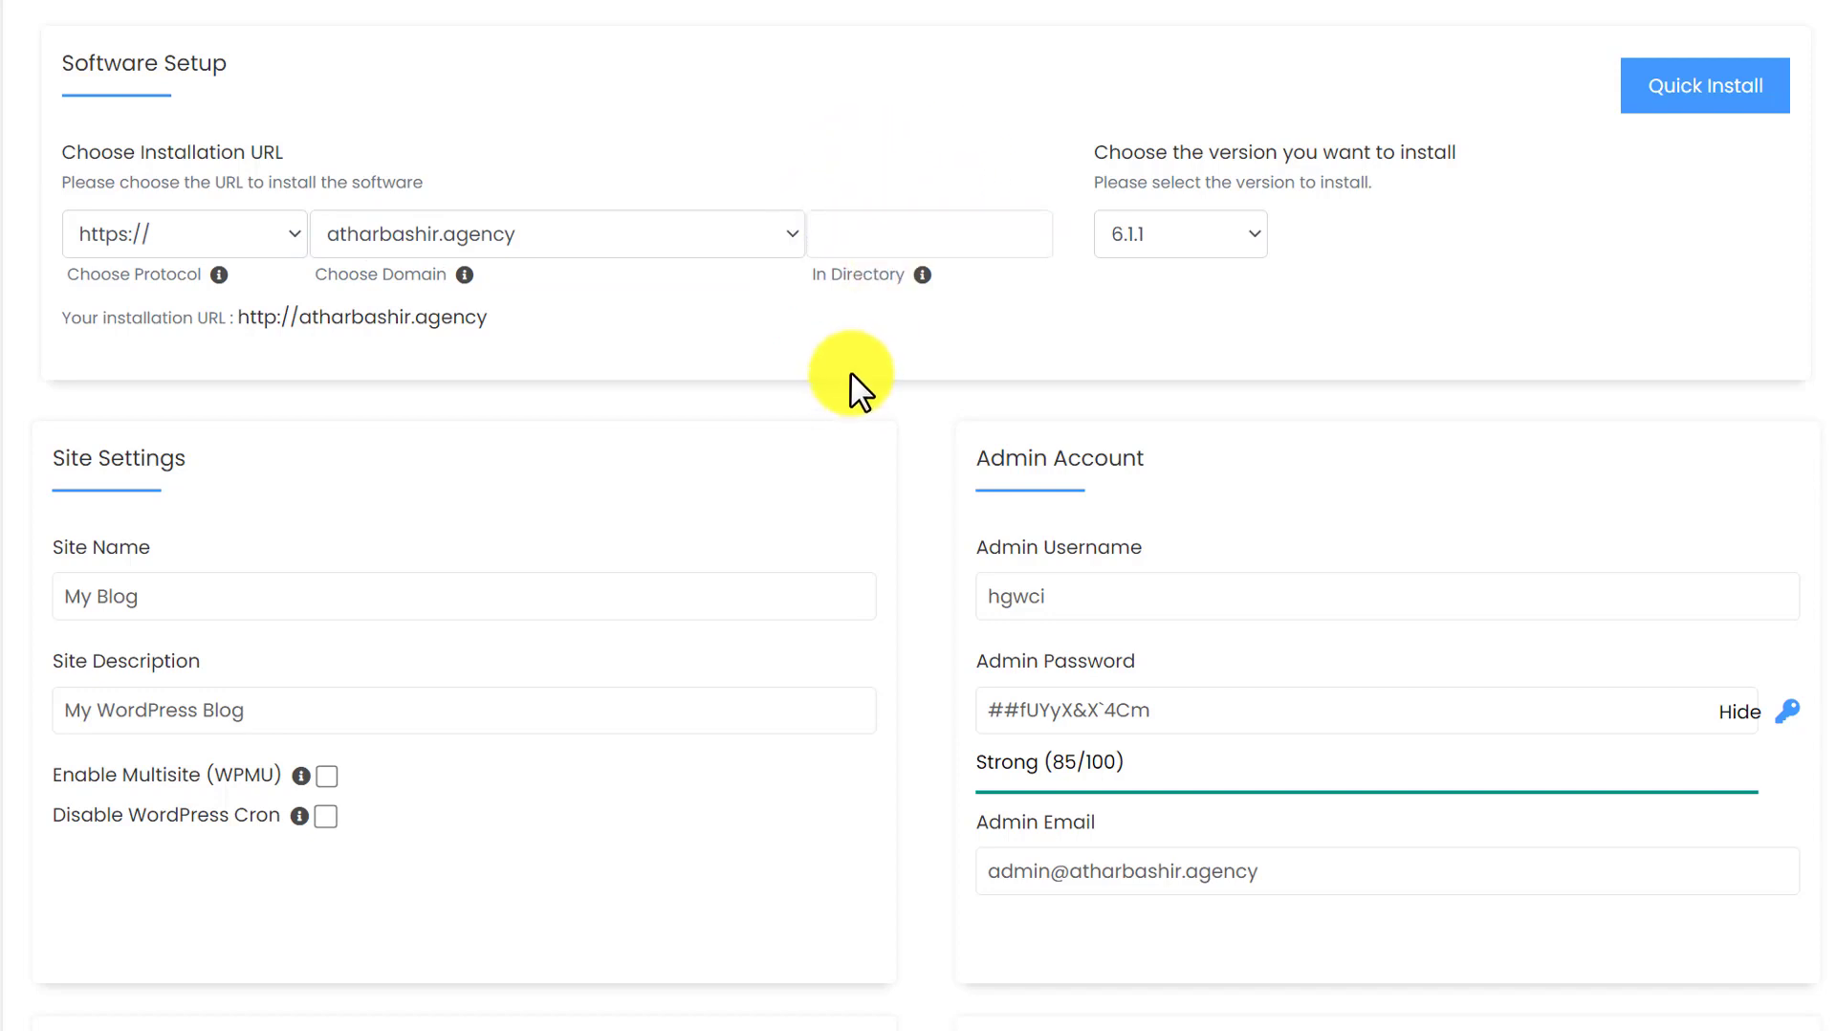
click(880, 234)
click(880, 225)
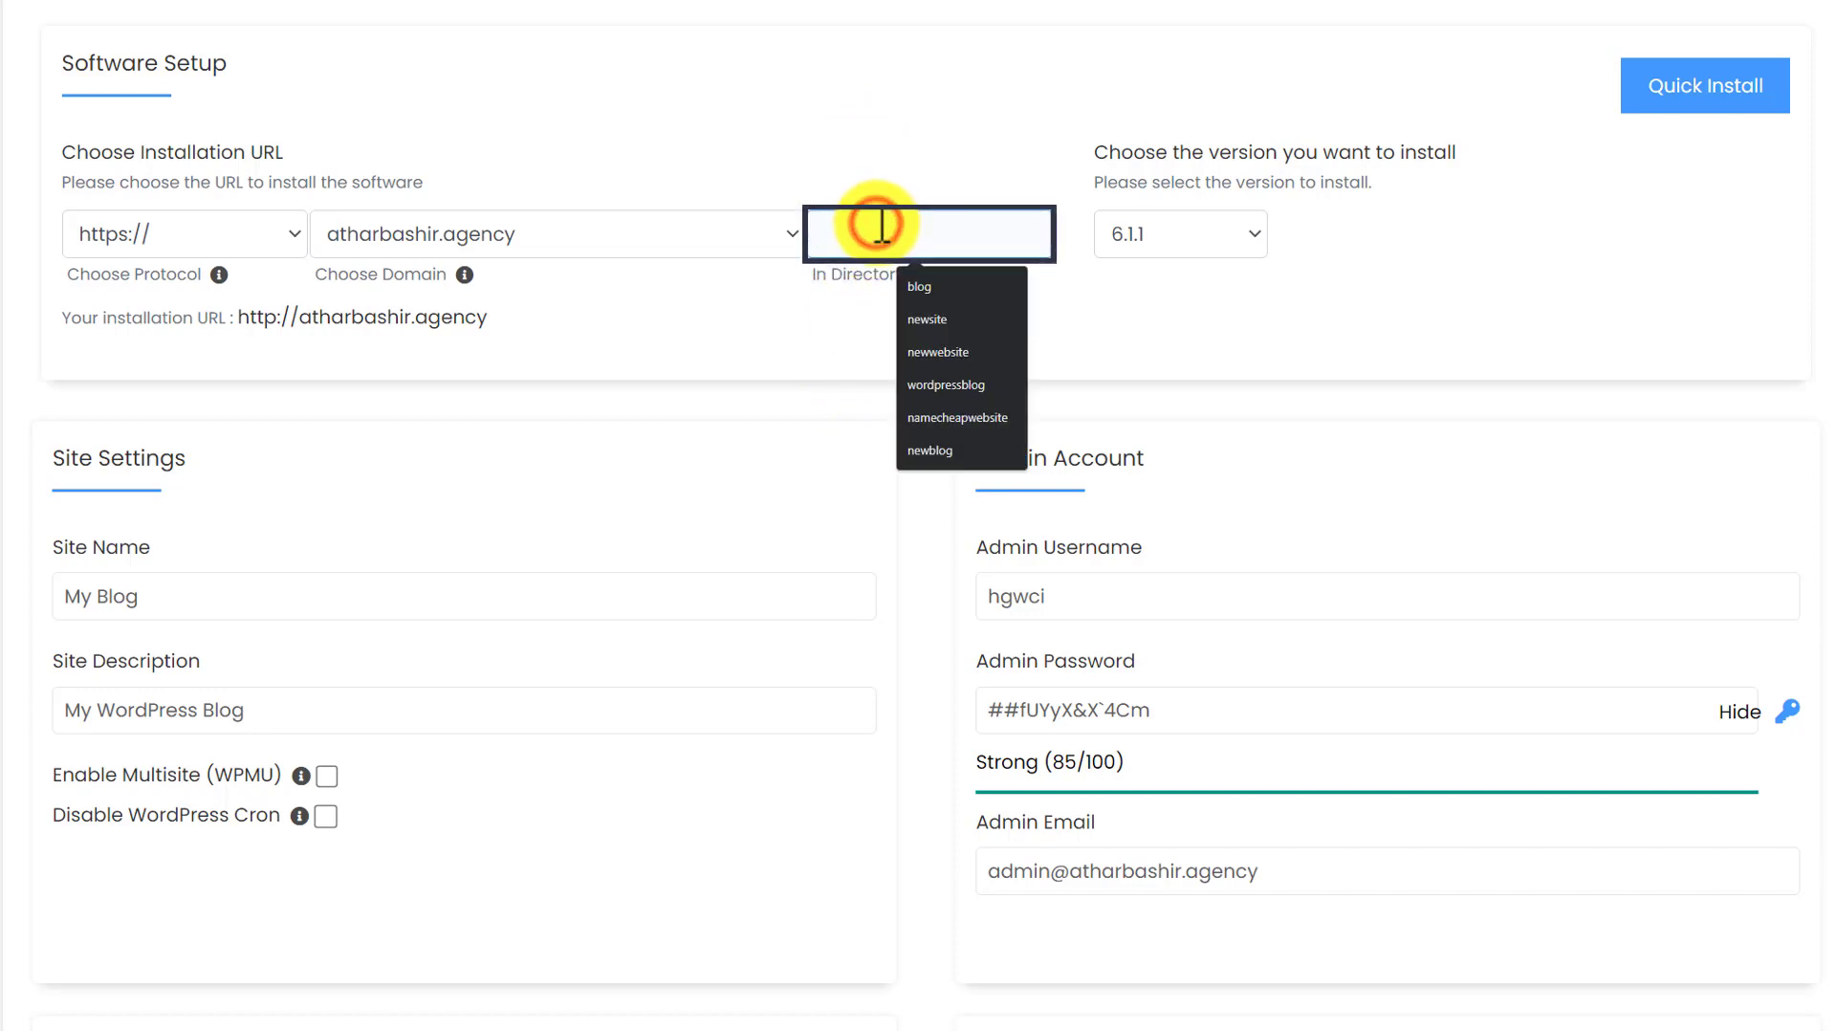
click(880, 225)
text(wordpressblog)
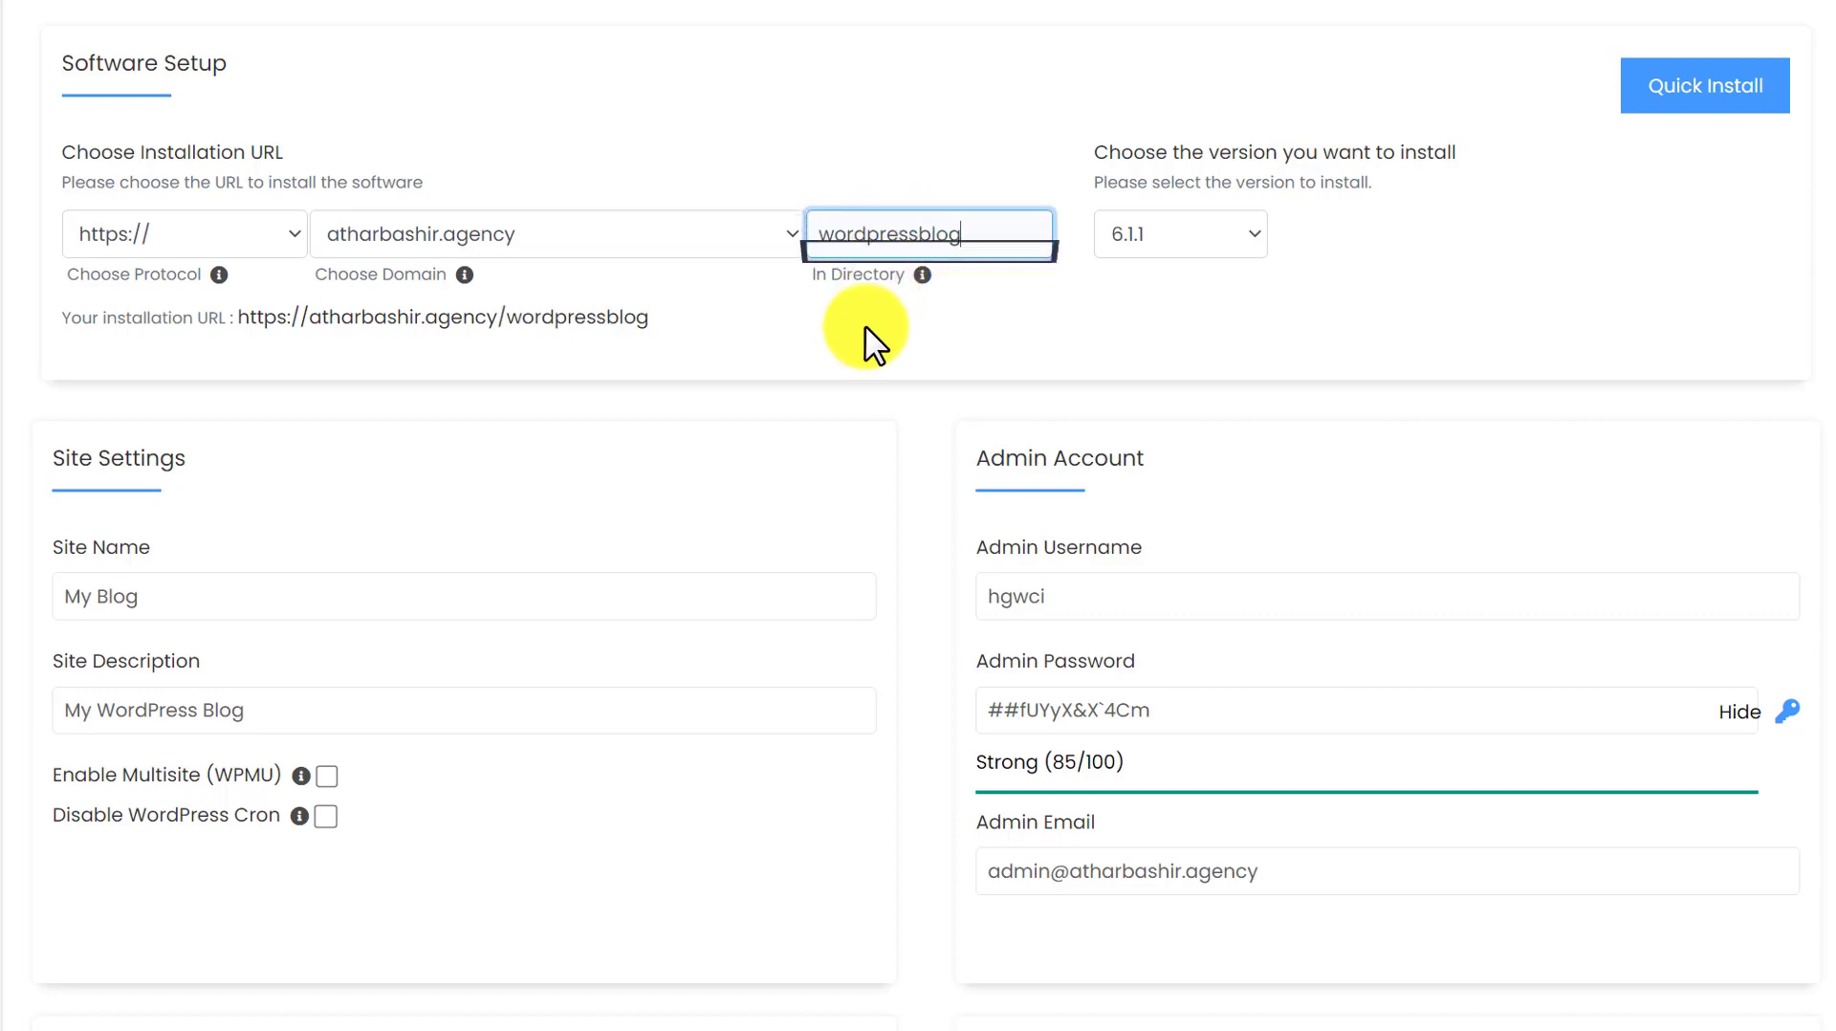
click(471, 253)
click(884, 234)
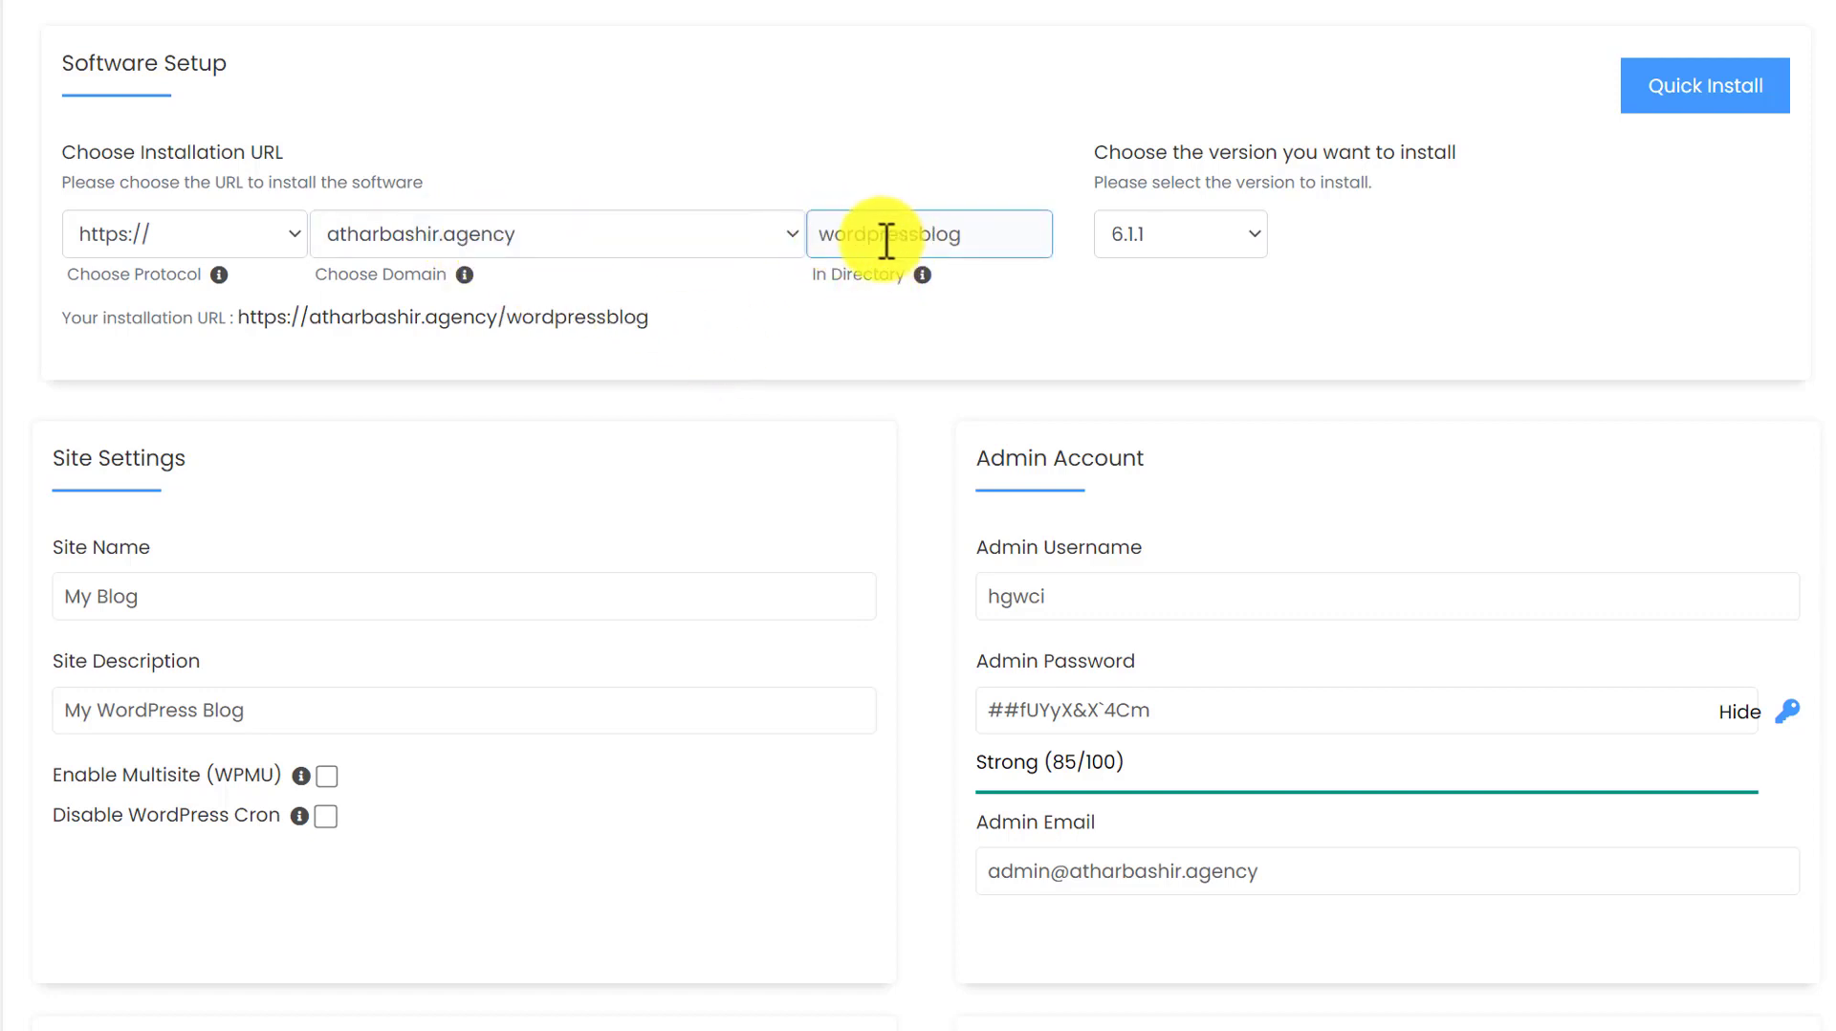
scroll(988, 353, down, 4)
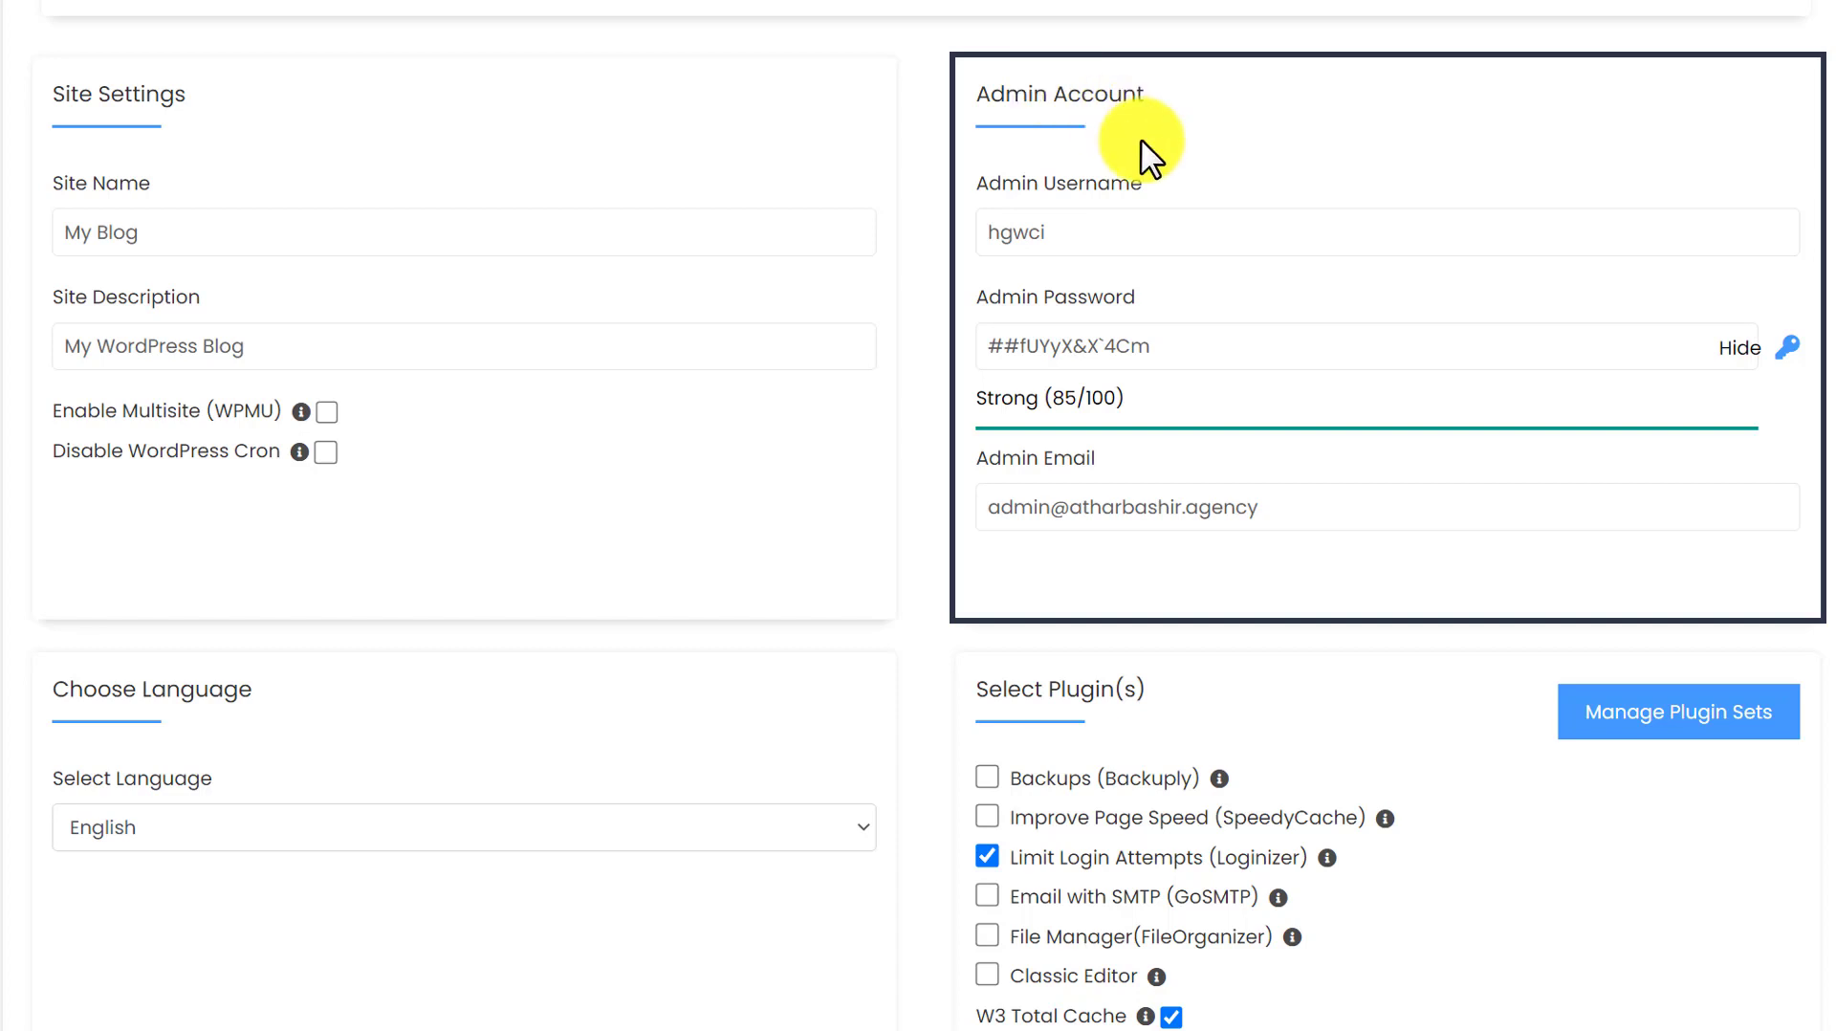
click(1058, 220)
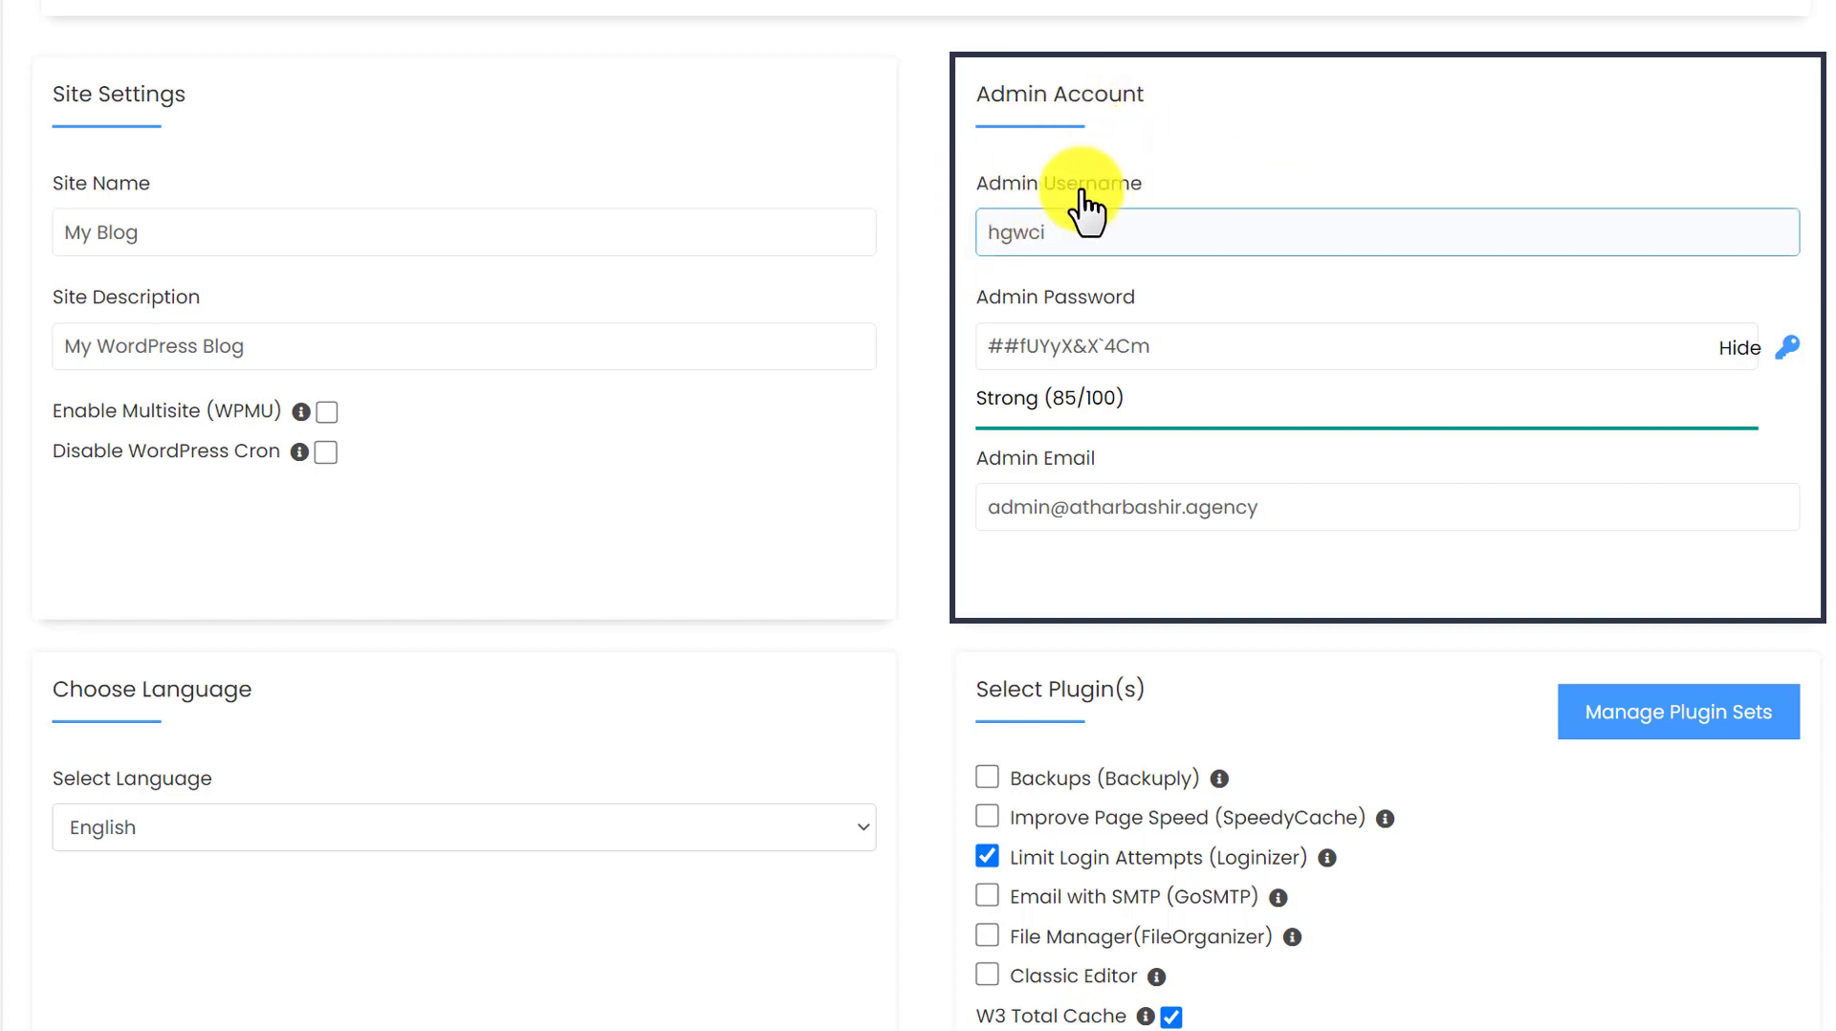
click(1046, 301)
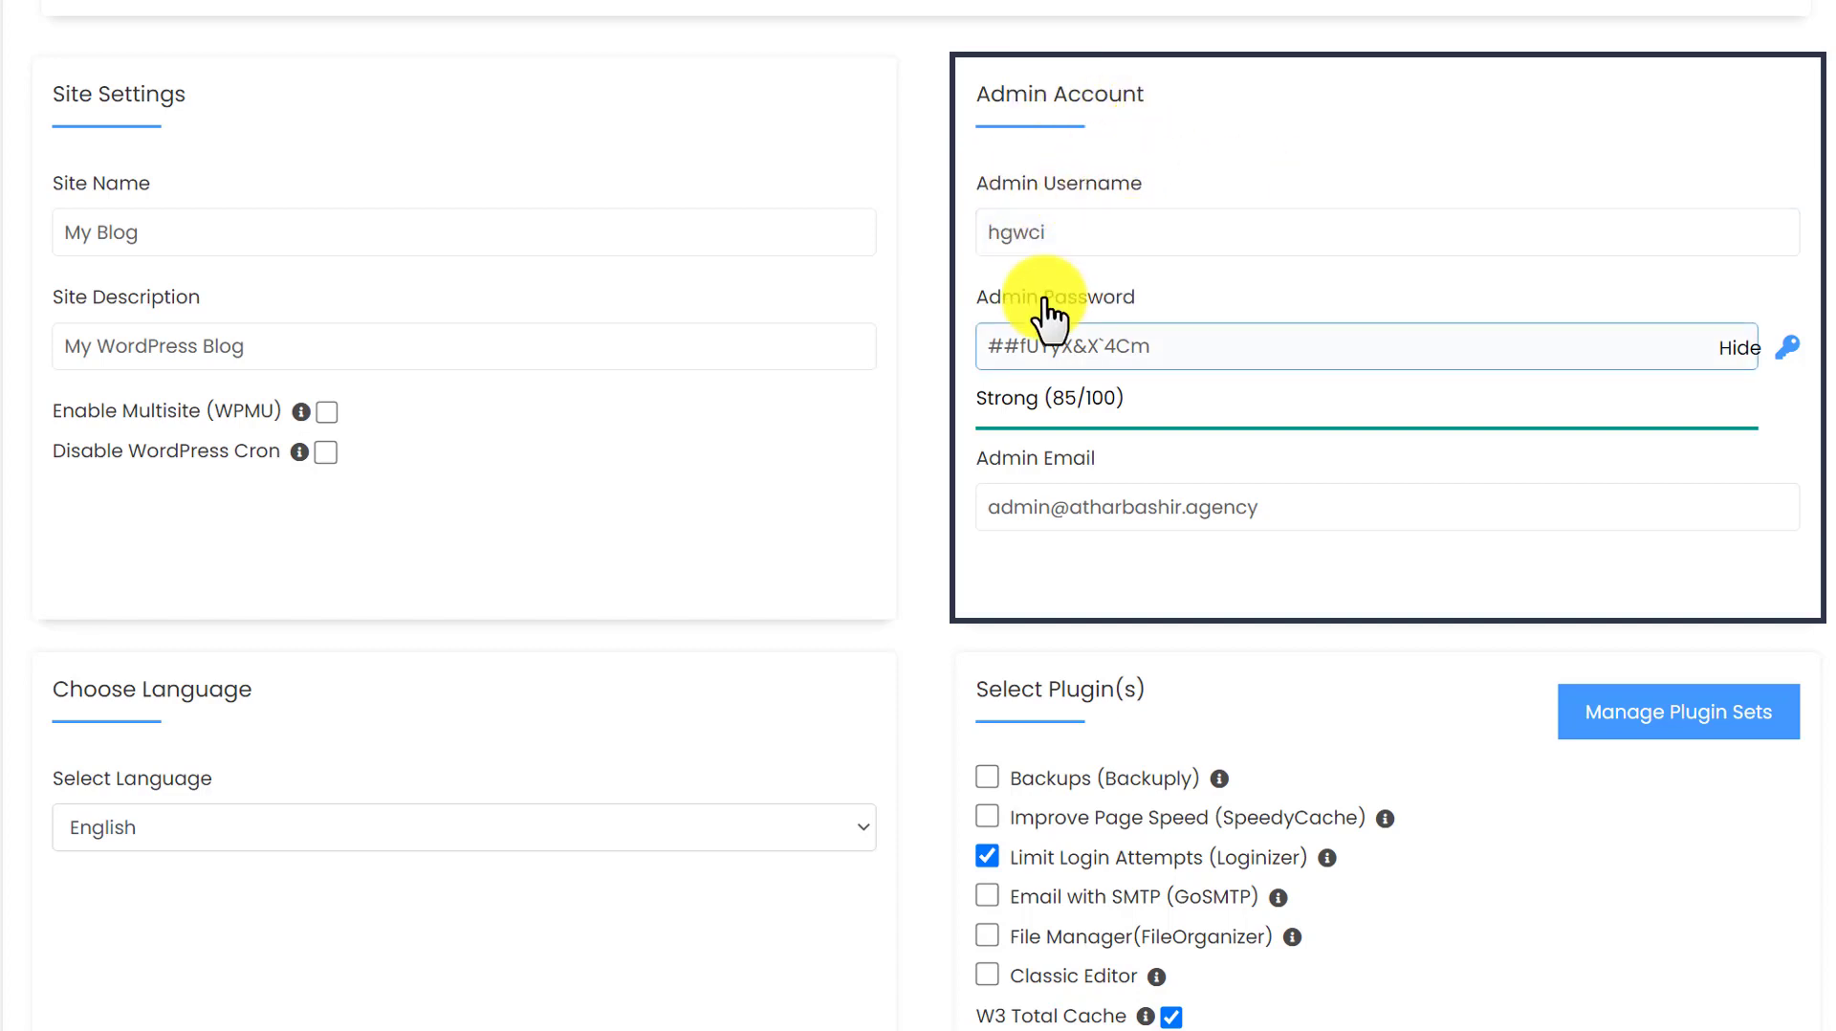
click(1057, 475)
click(1408, 51)
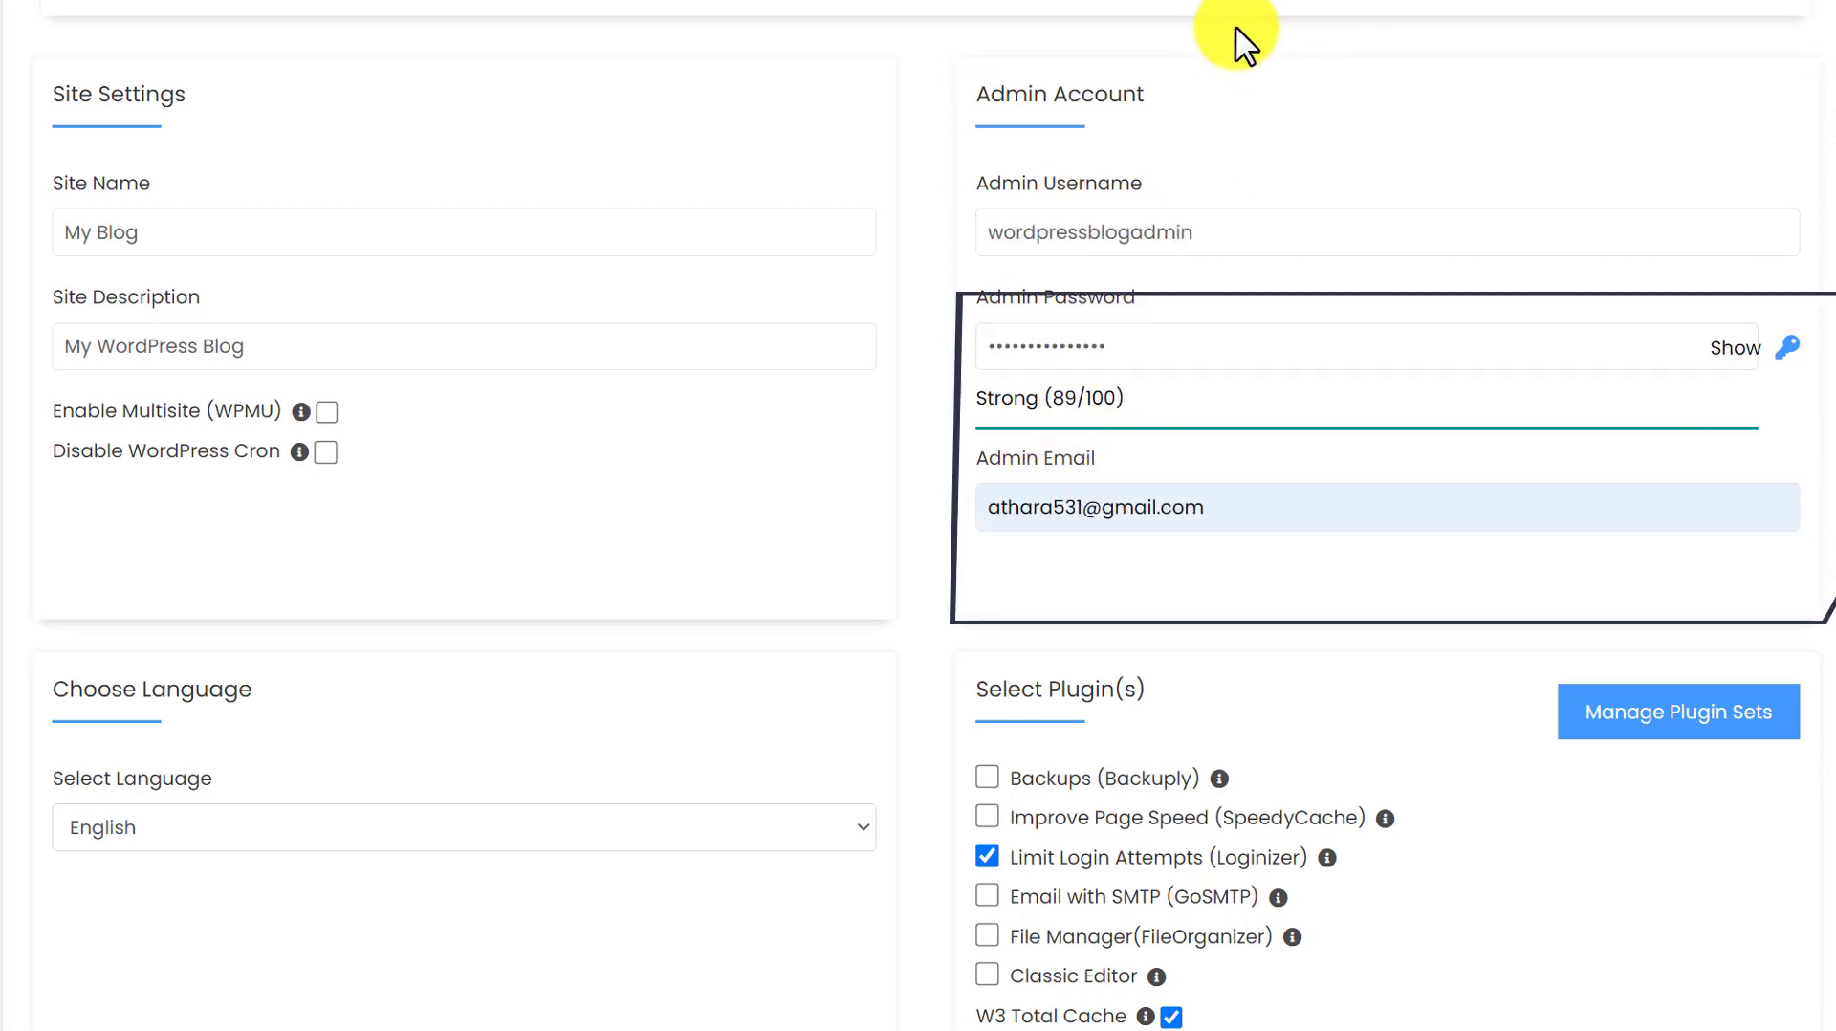
- Pick the admin's saved e-mail address under 'Email installation details to'
scroll(377, 346, down, 4)
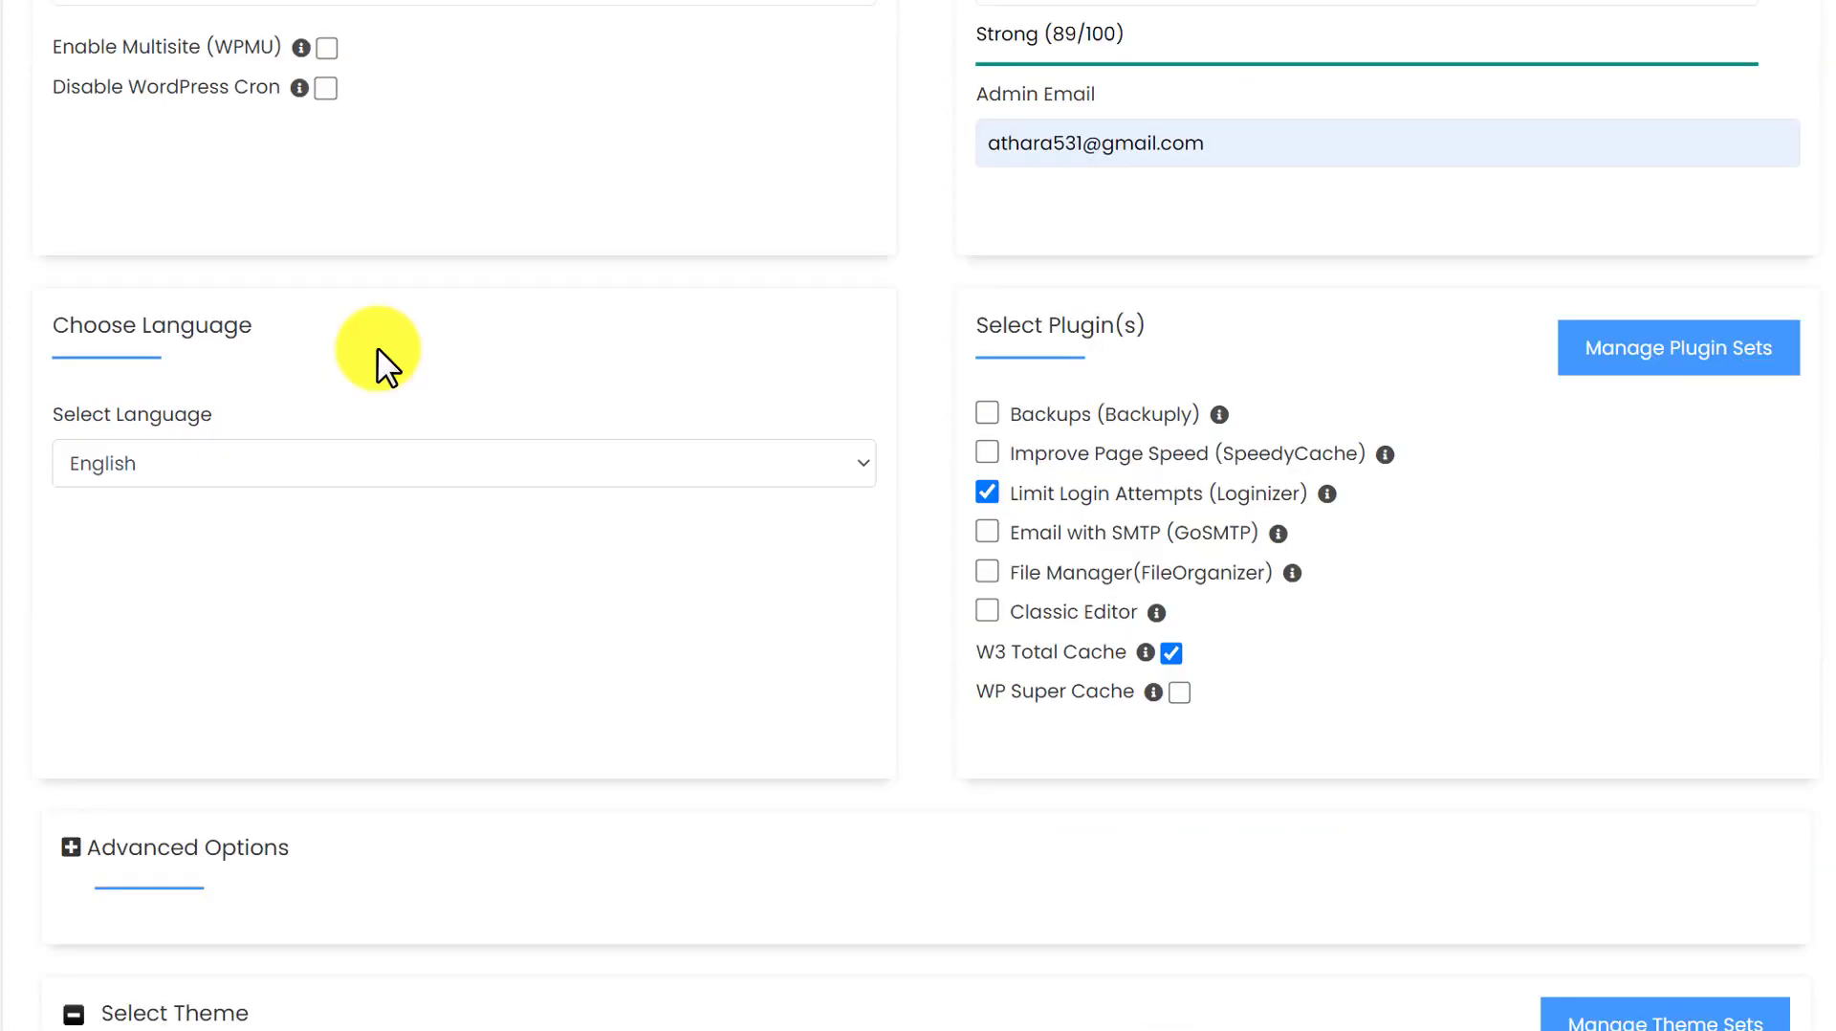
scroll(377, 349, down, 2)
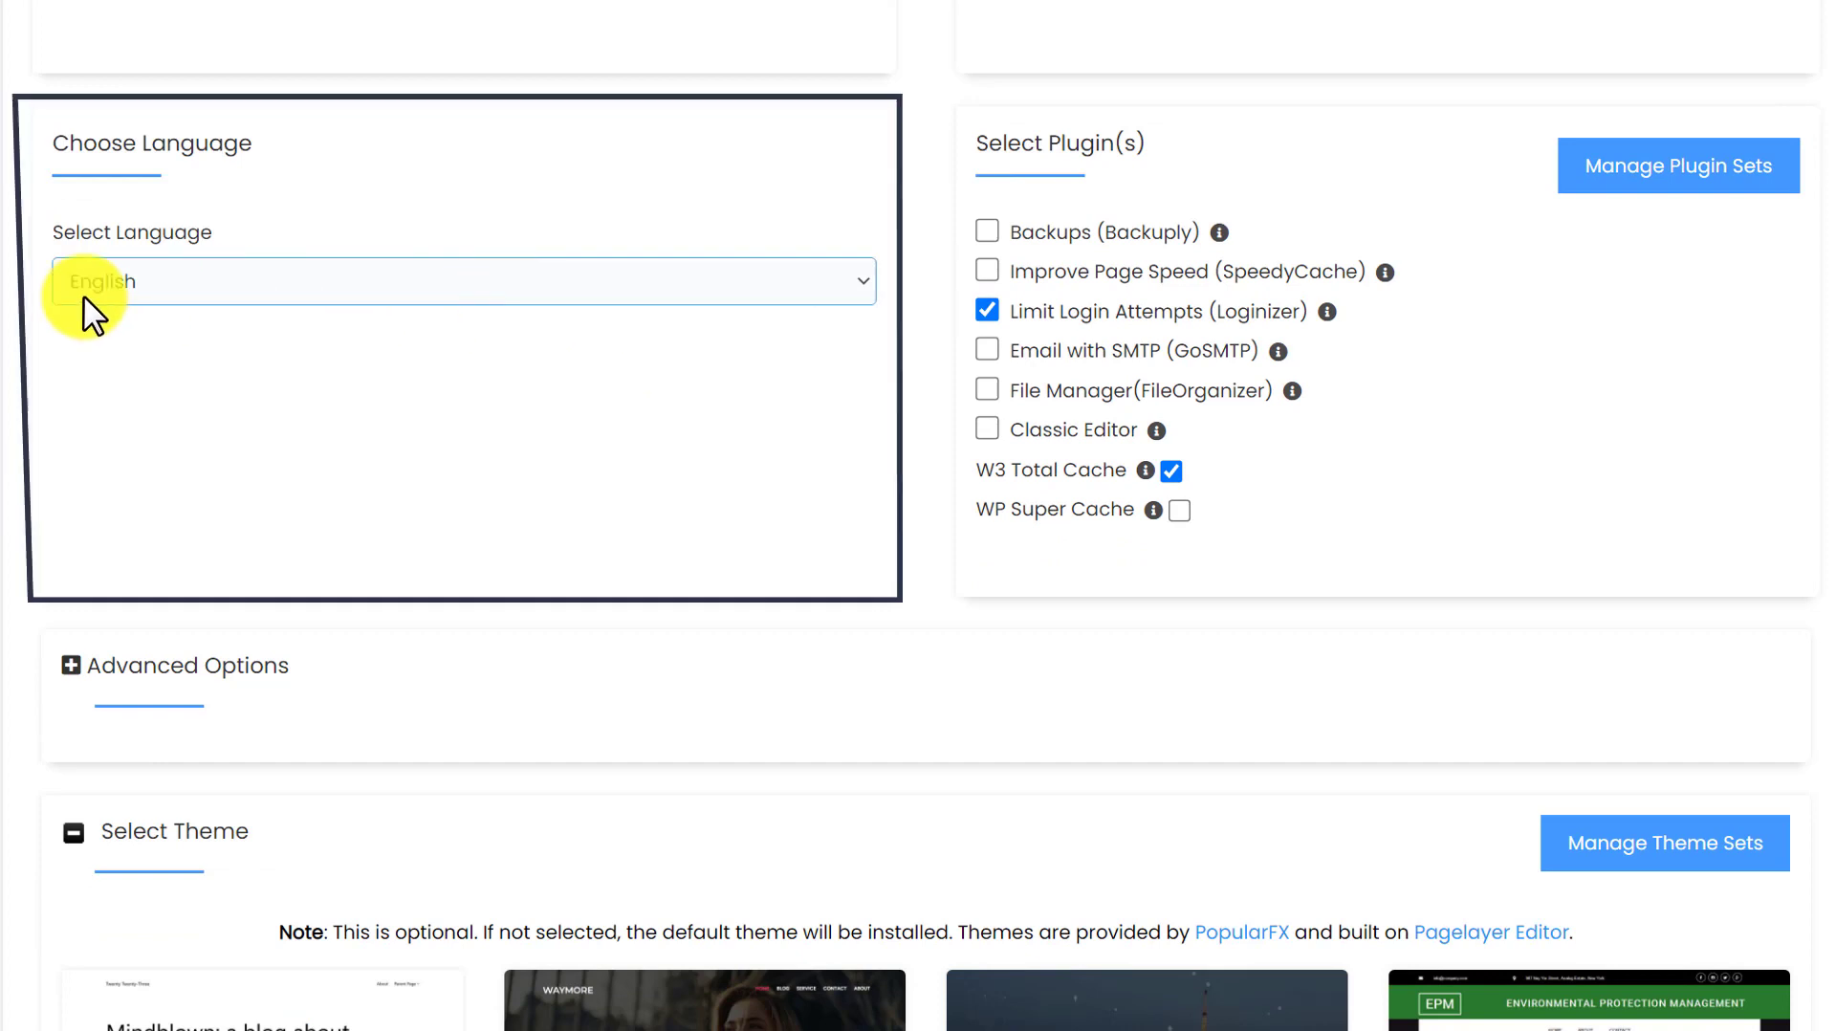
scroll(713, 437, down, 11)
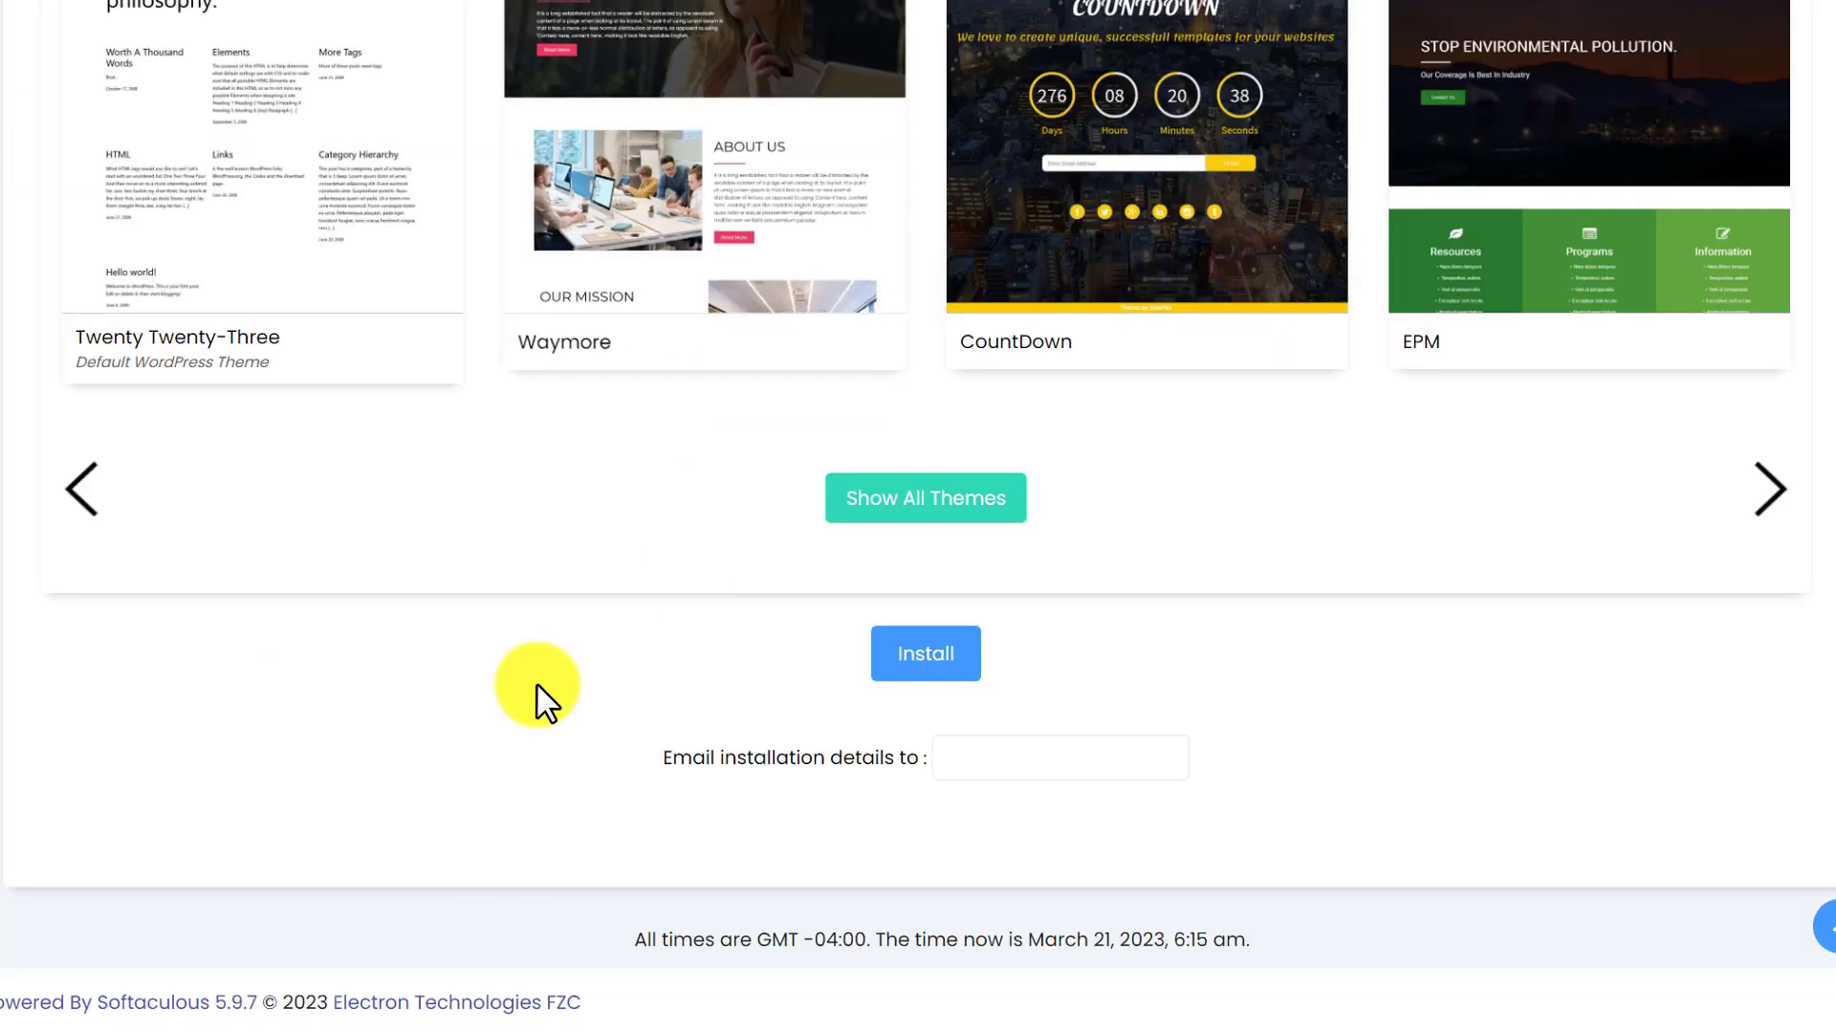
click(681, 758)
drag(712, 762, 921, 785)
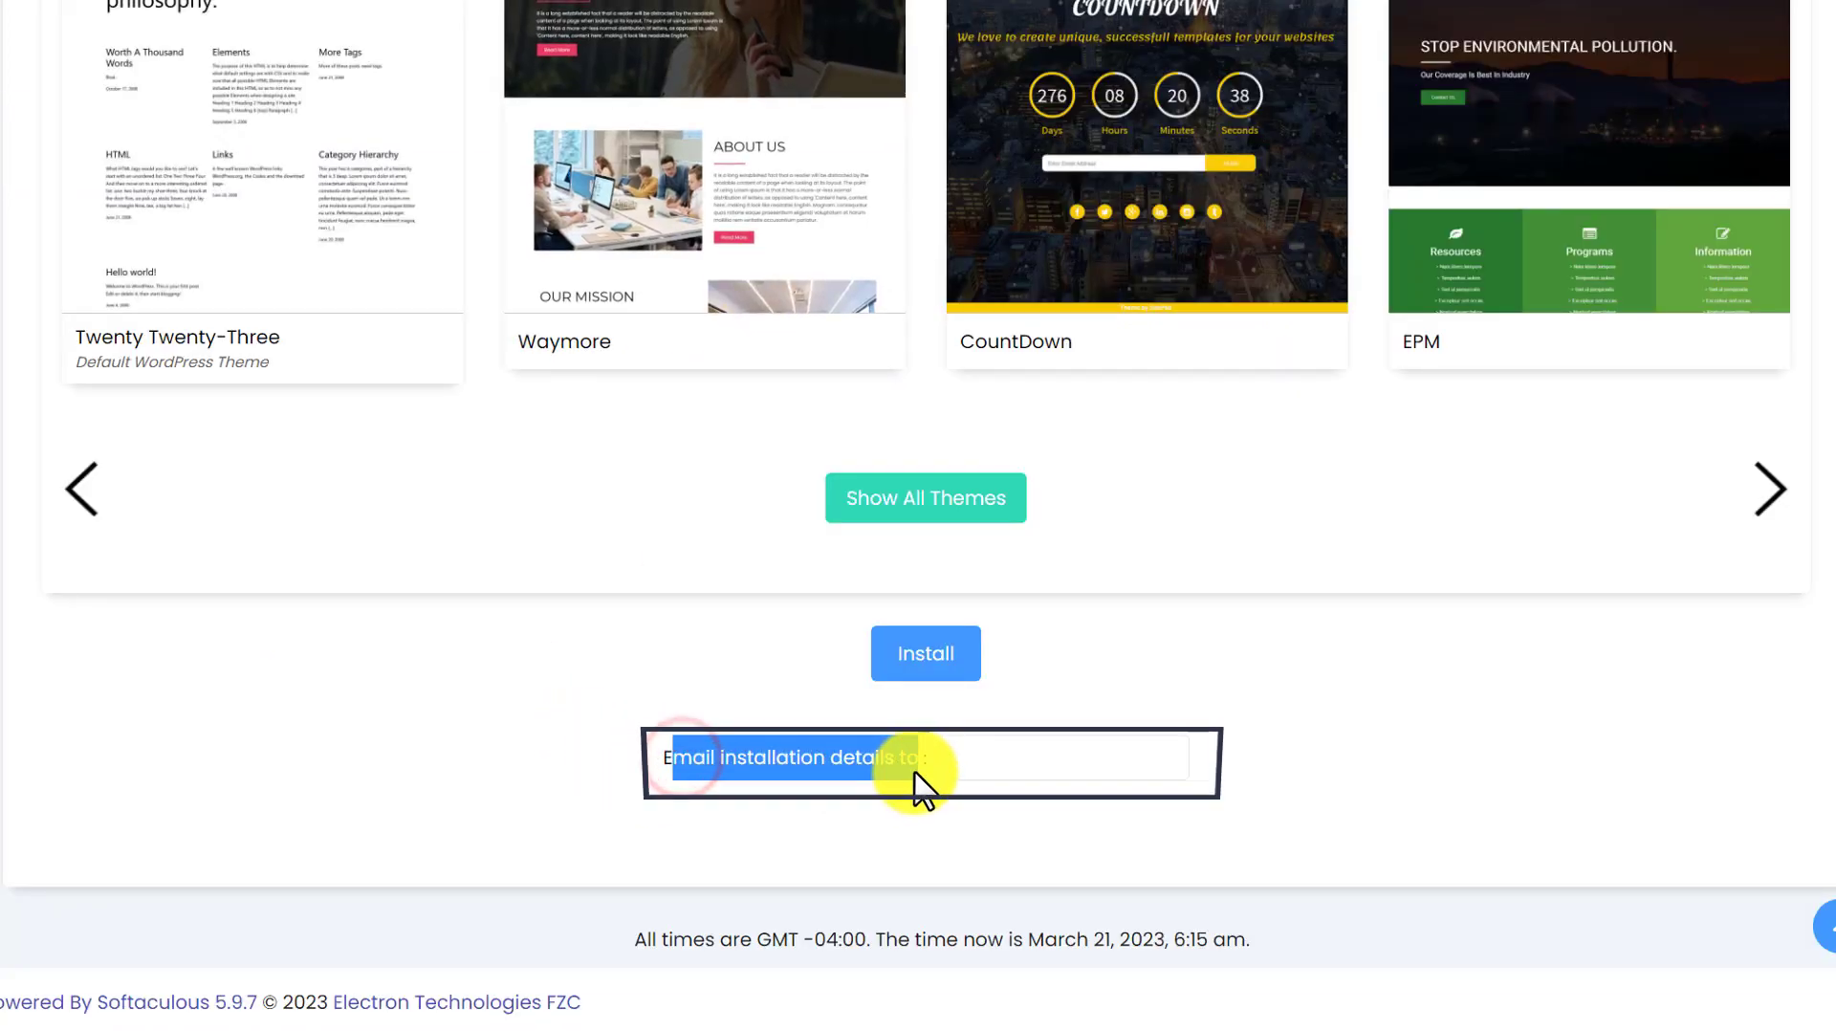
click(861, 791)
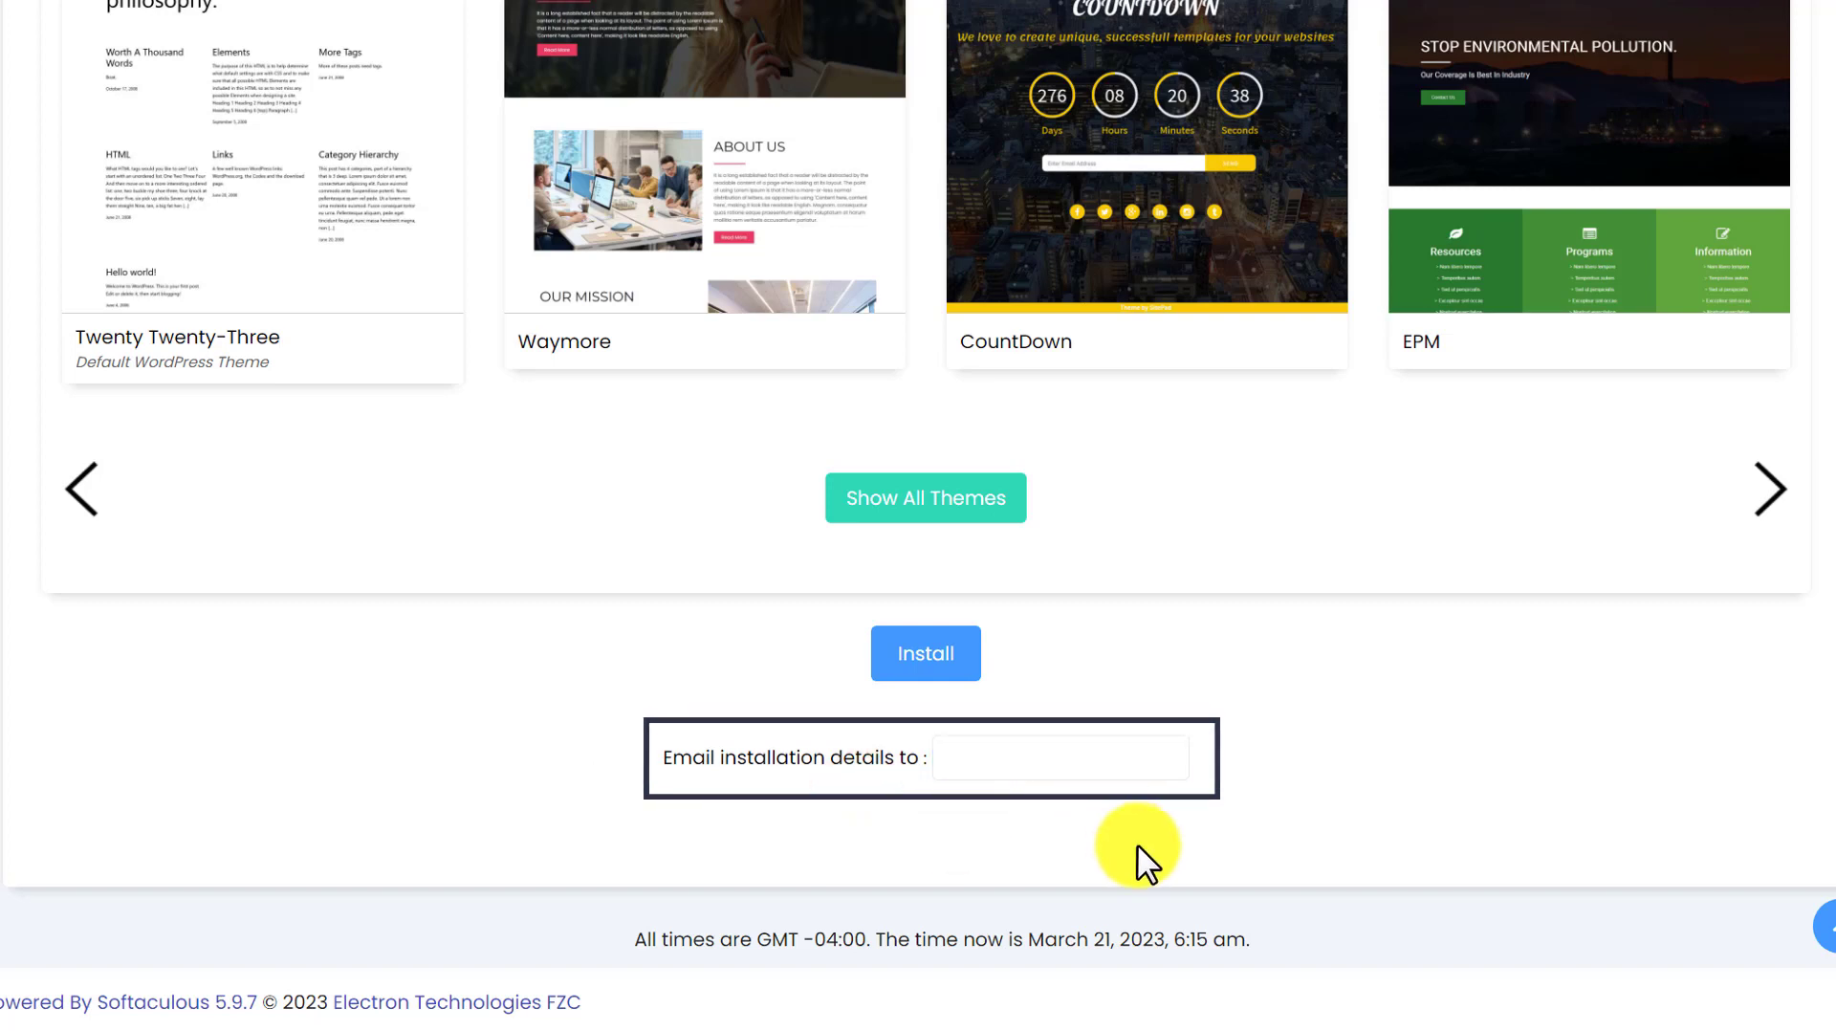
click(989, 770)
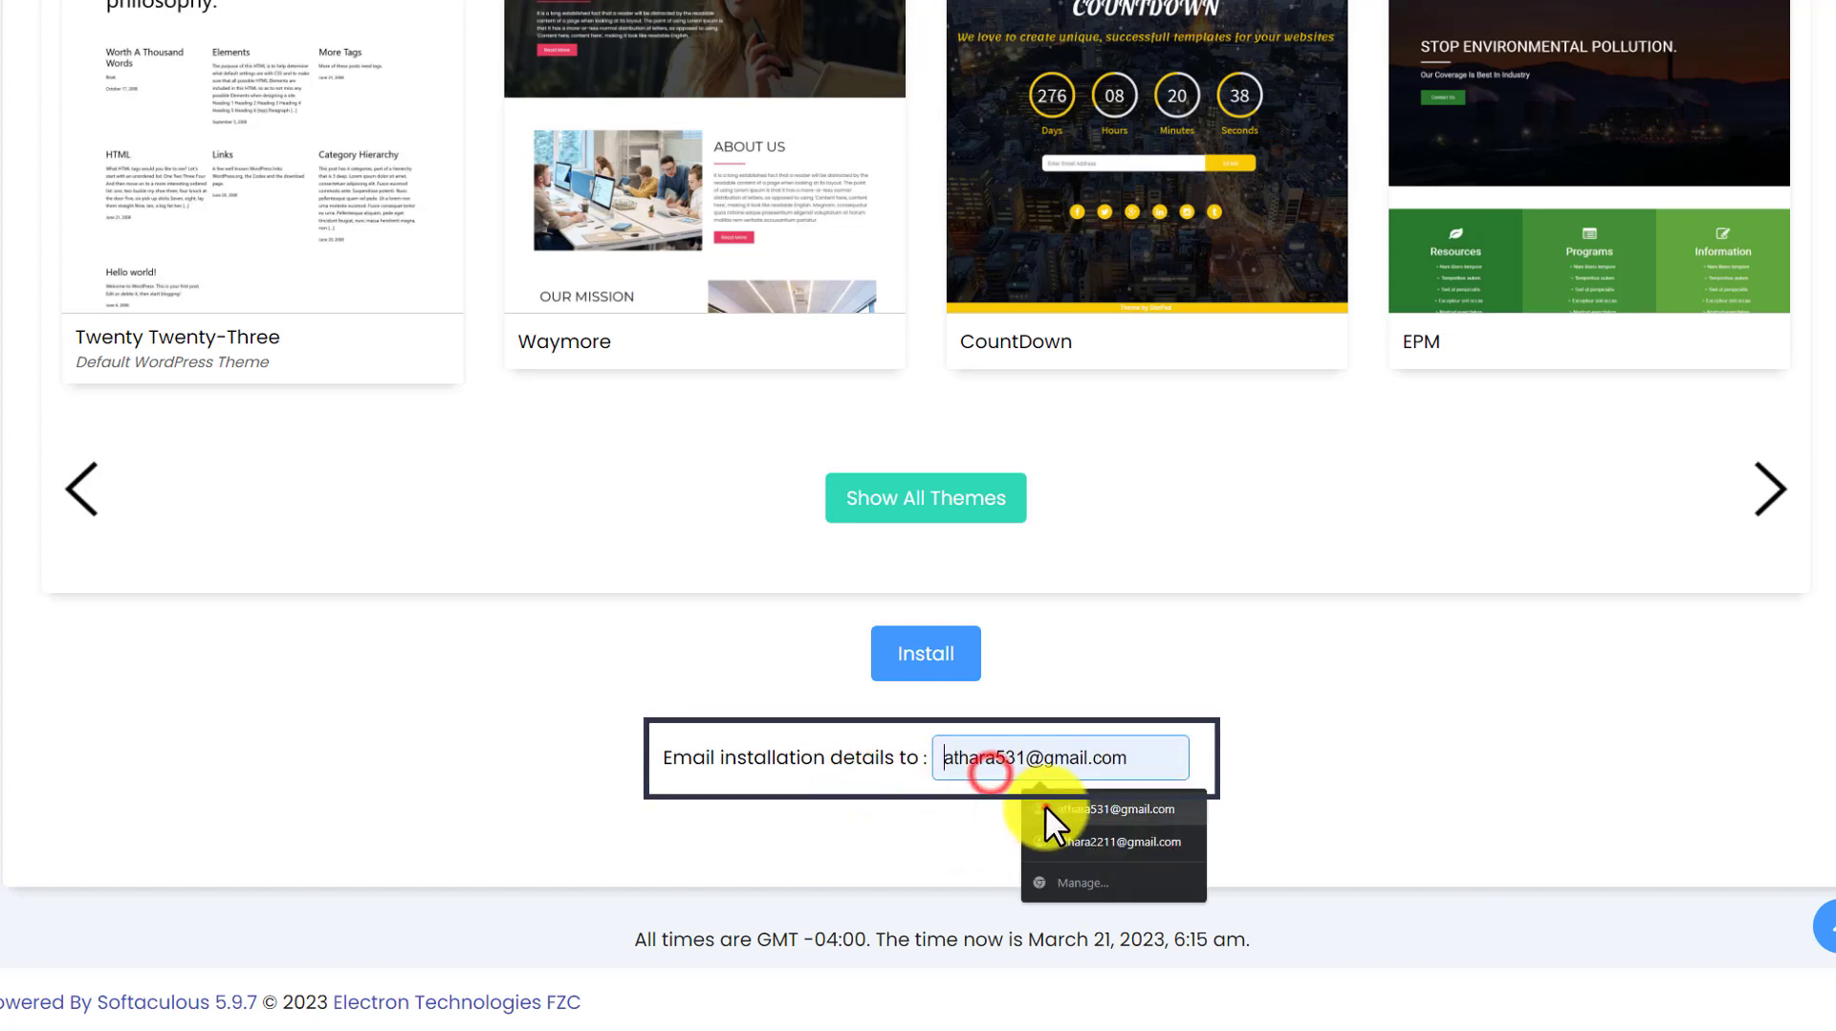
click(1045, 808)
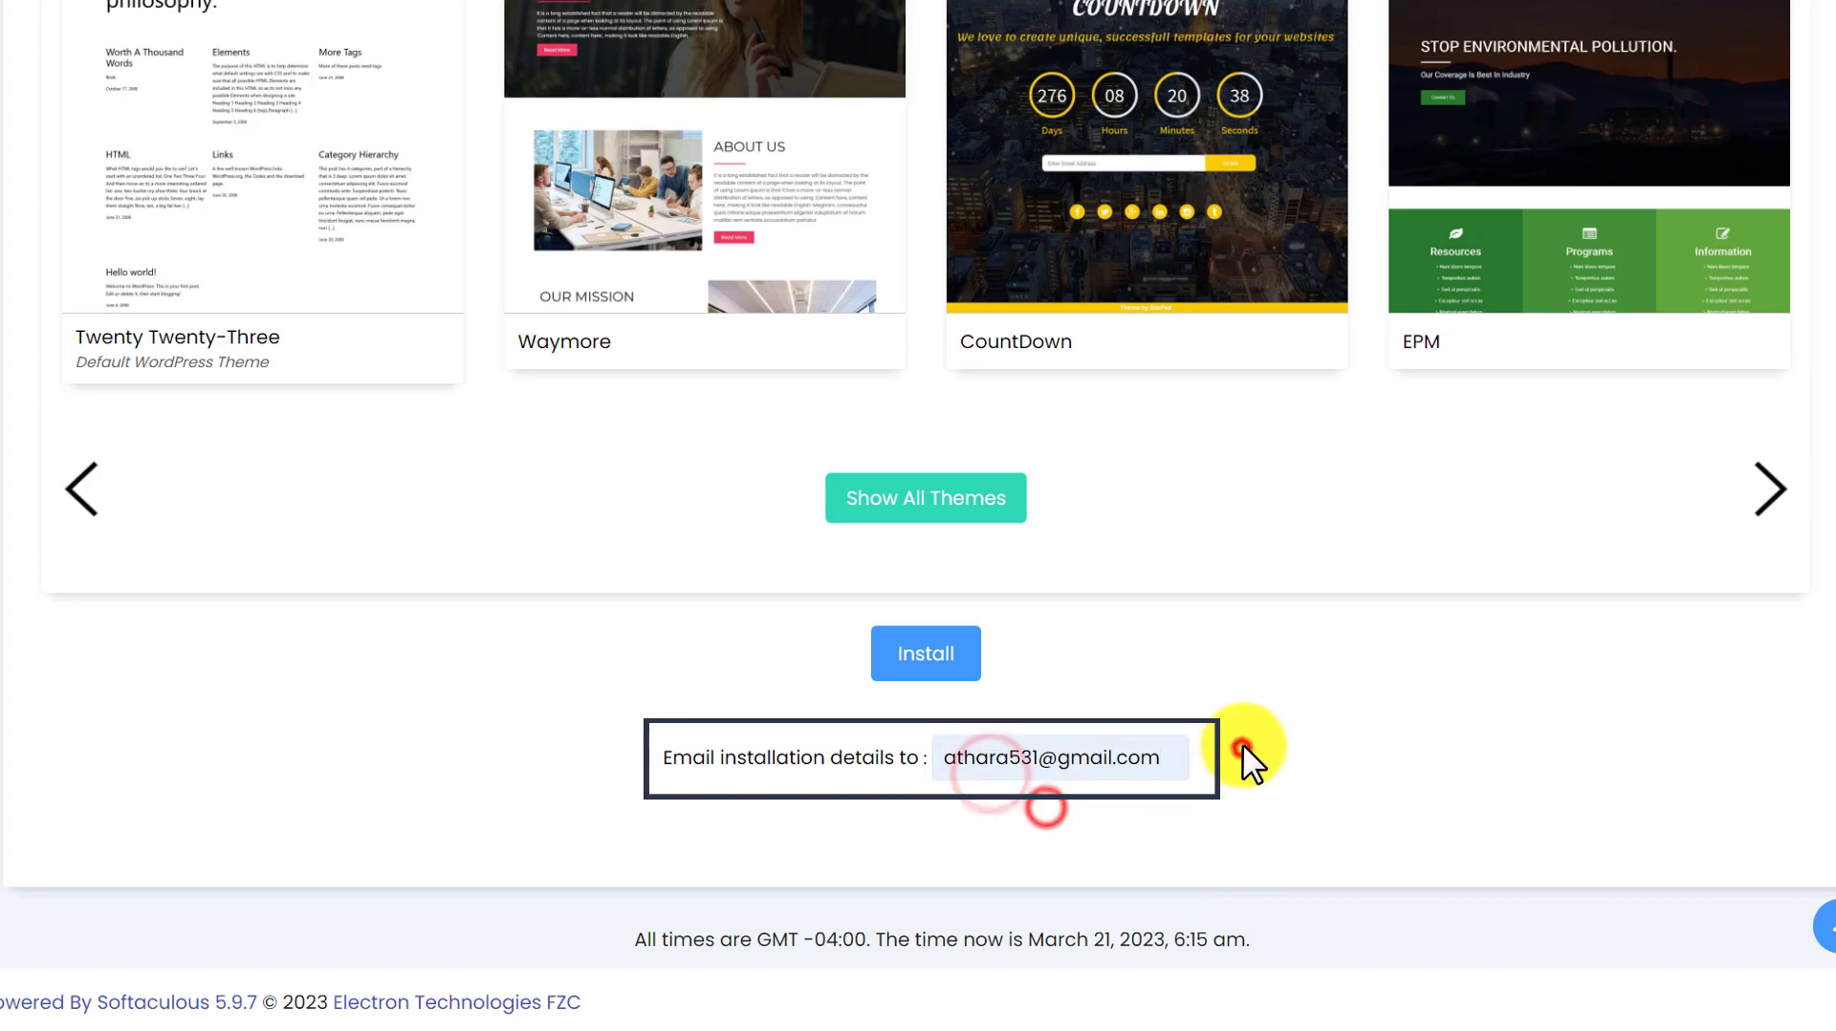
- Install WordPress, save the admin login in Chrome, and open the new My Blog site
click(913, 660)
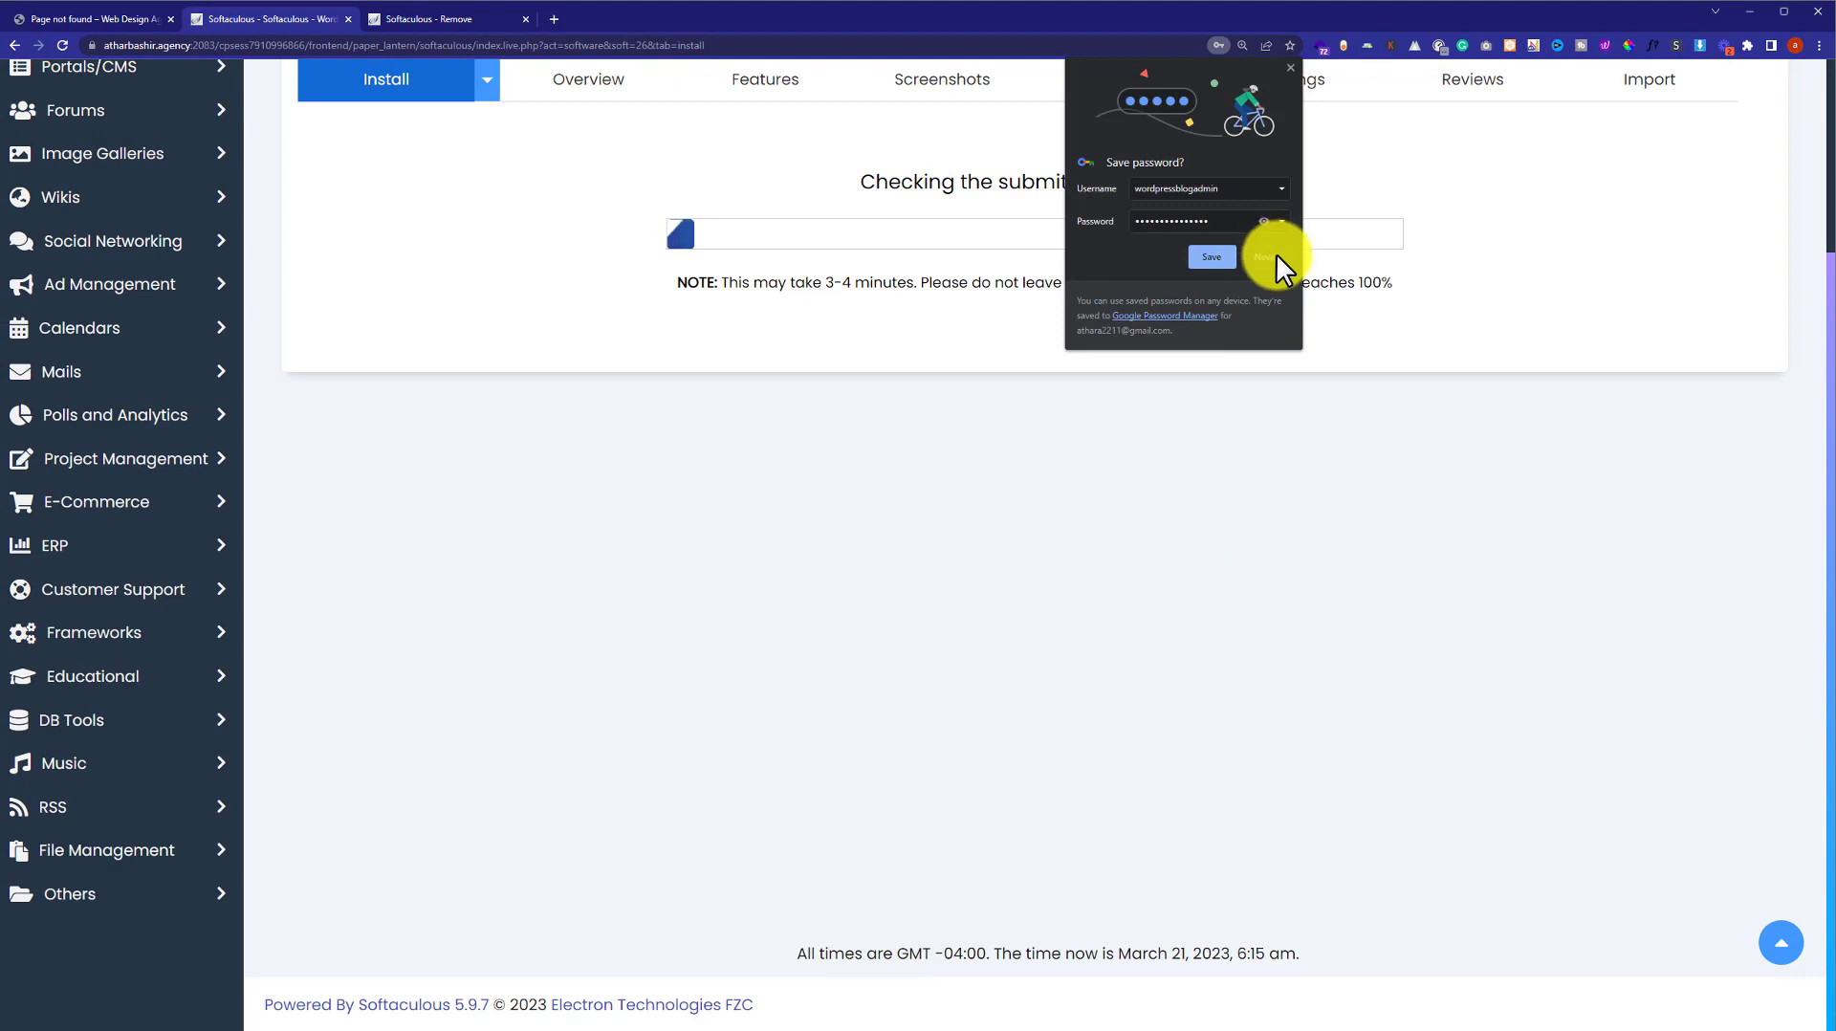
click(1211, 256)
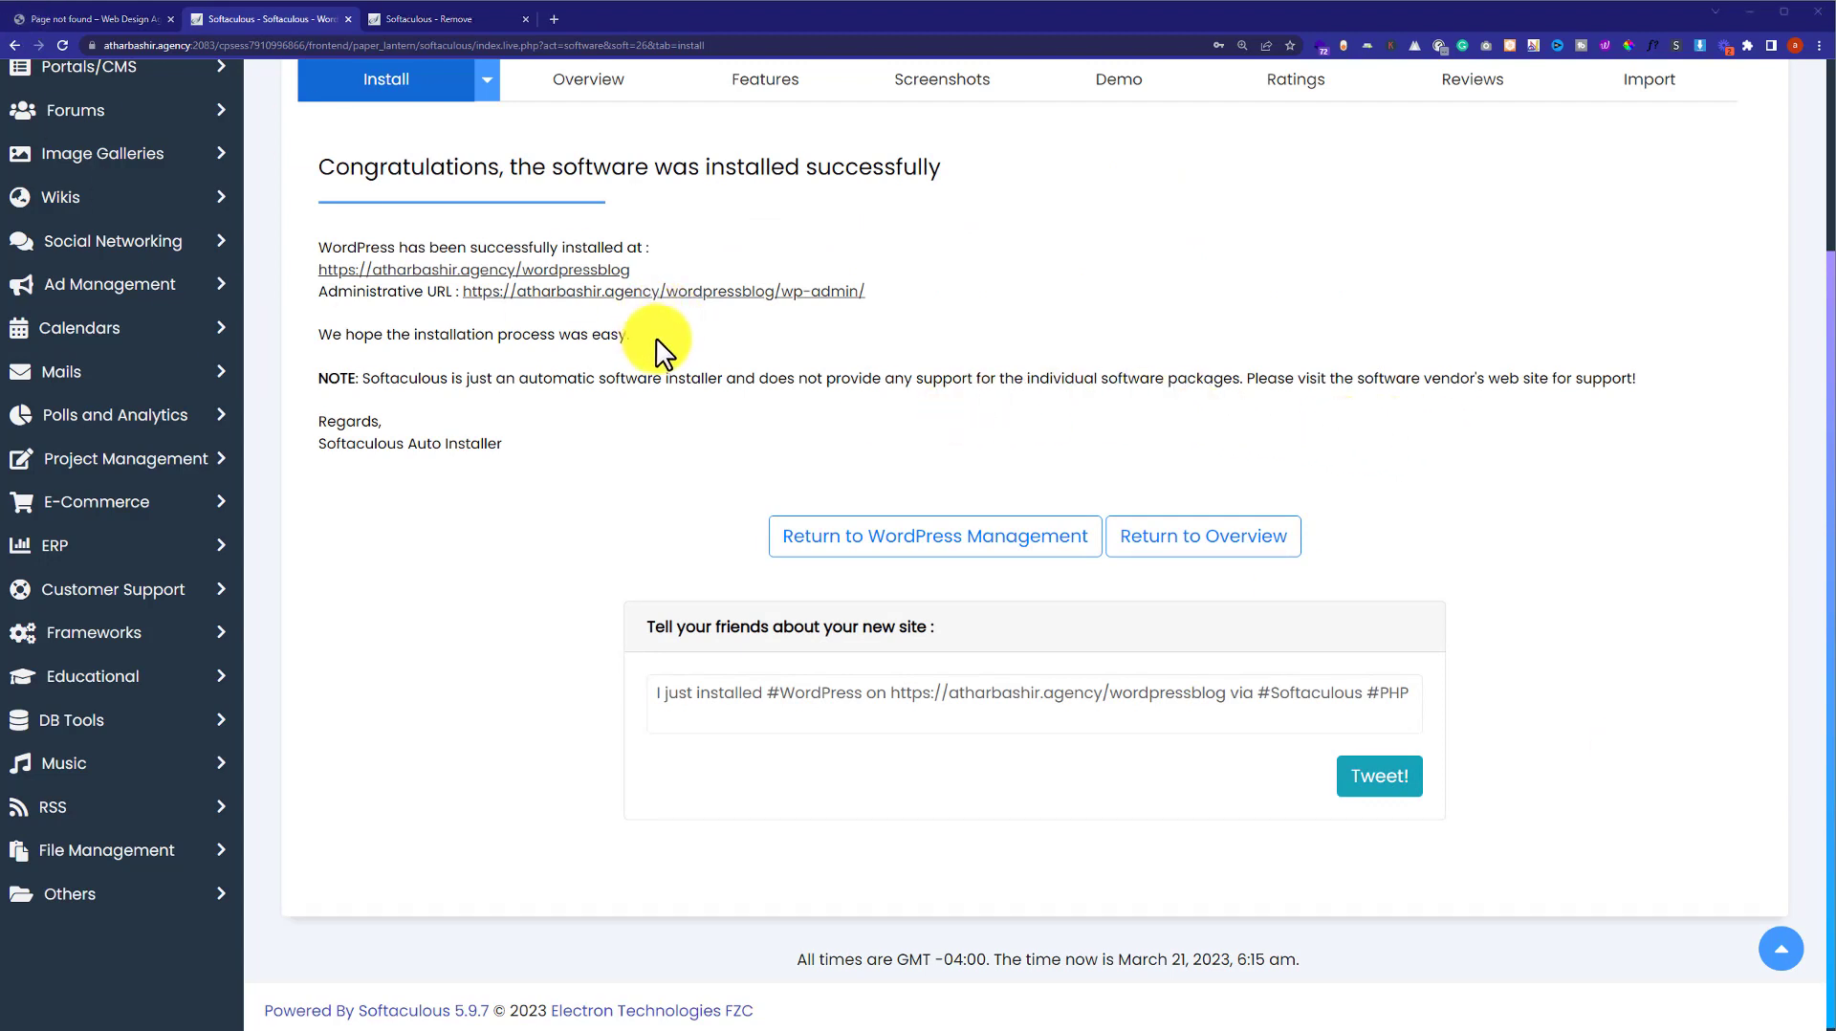
click(547, 289)
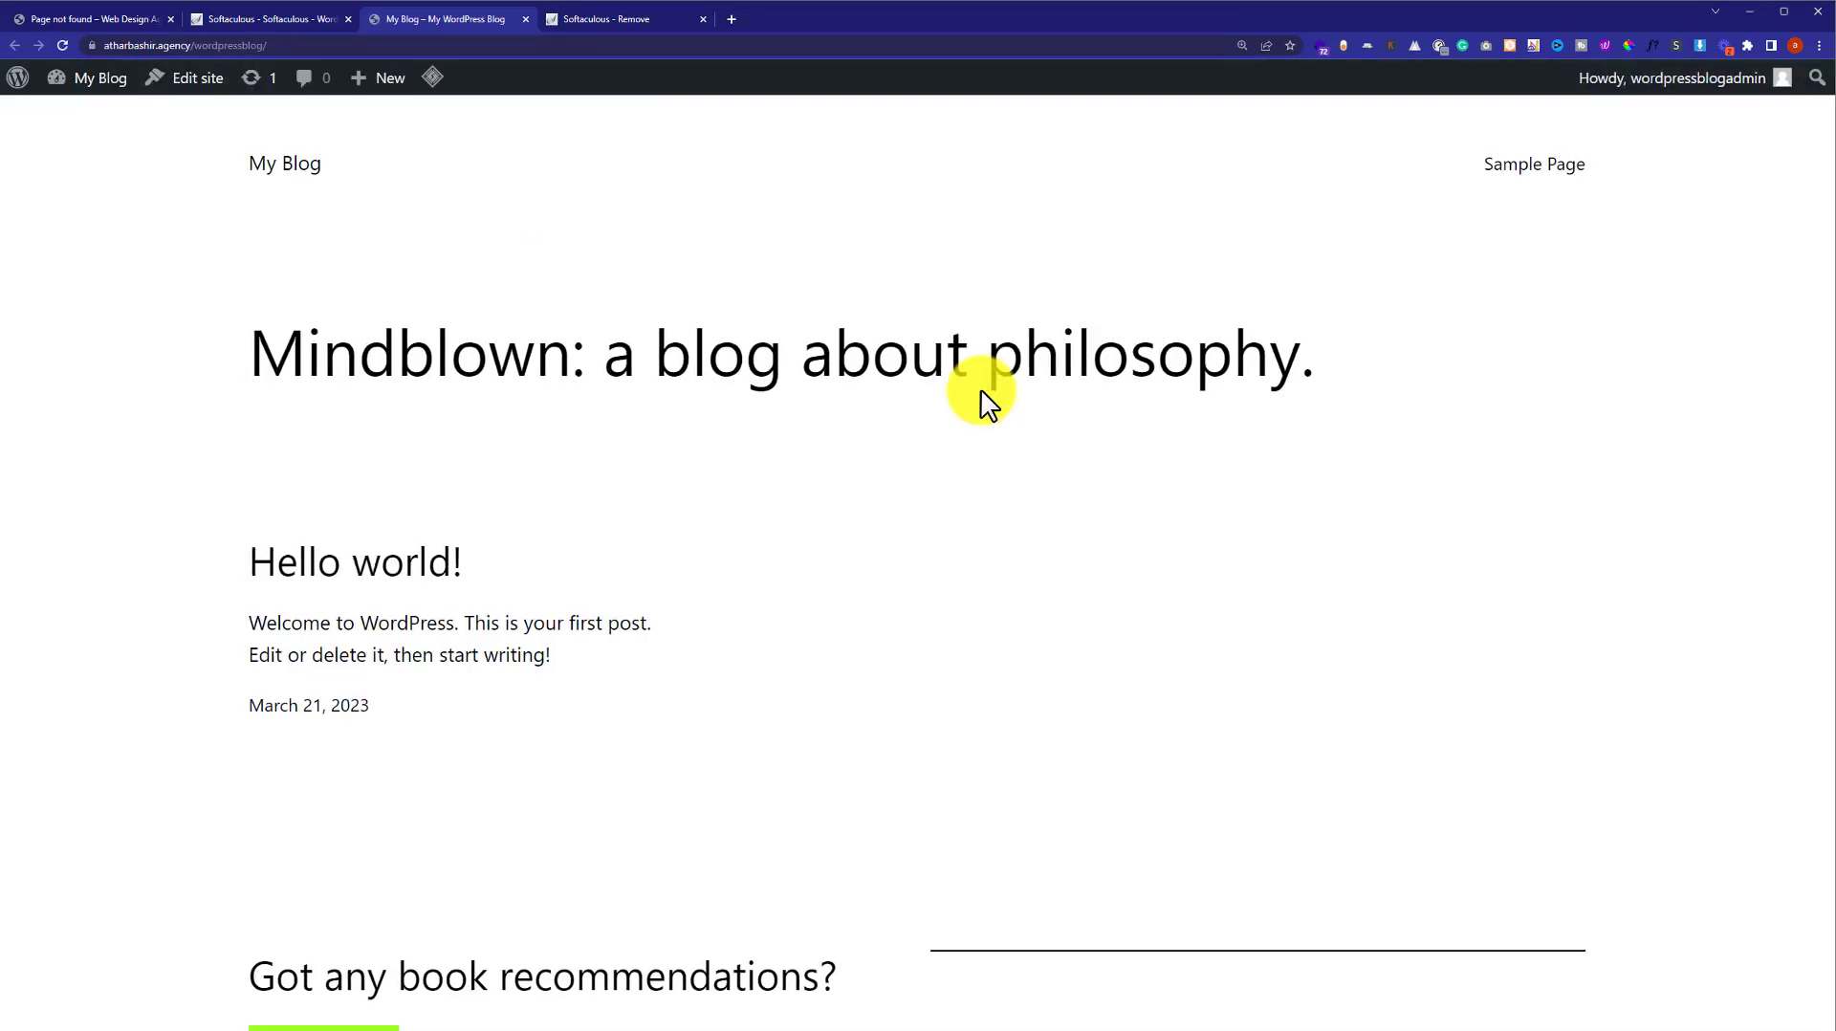
- Return to the Softaculous installation summary and open atharbashir.agency/wordpressblog/wp-admin in a new tab
key(ctrl+shift+Tab)
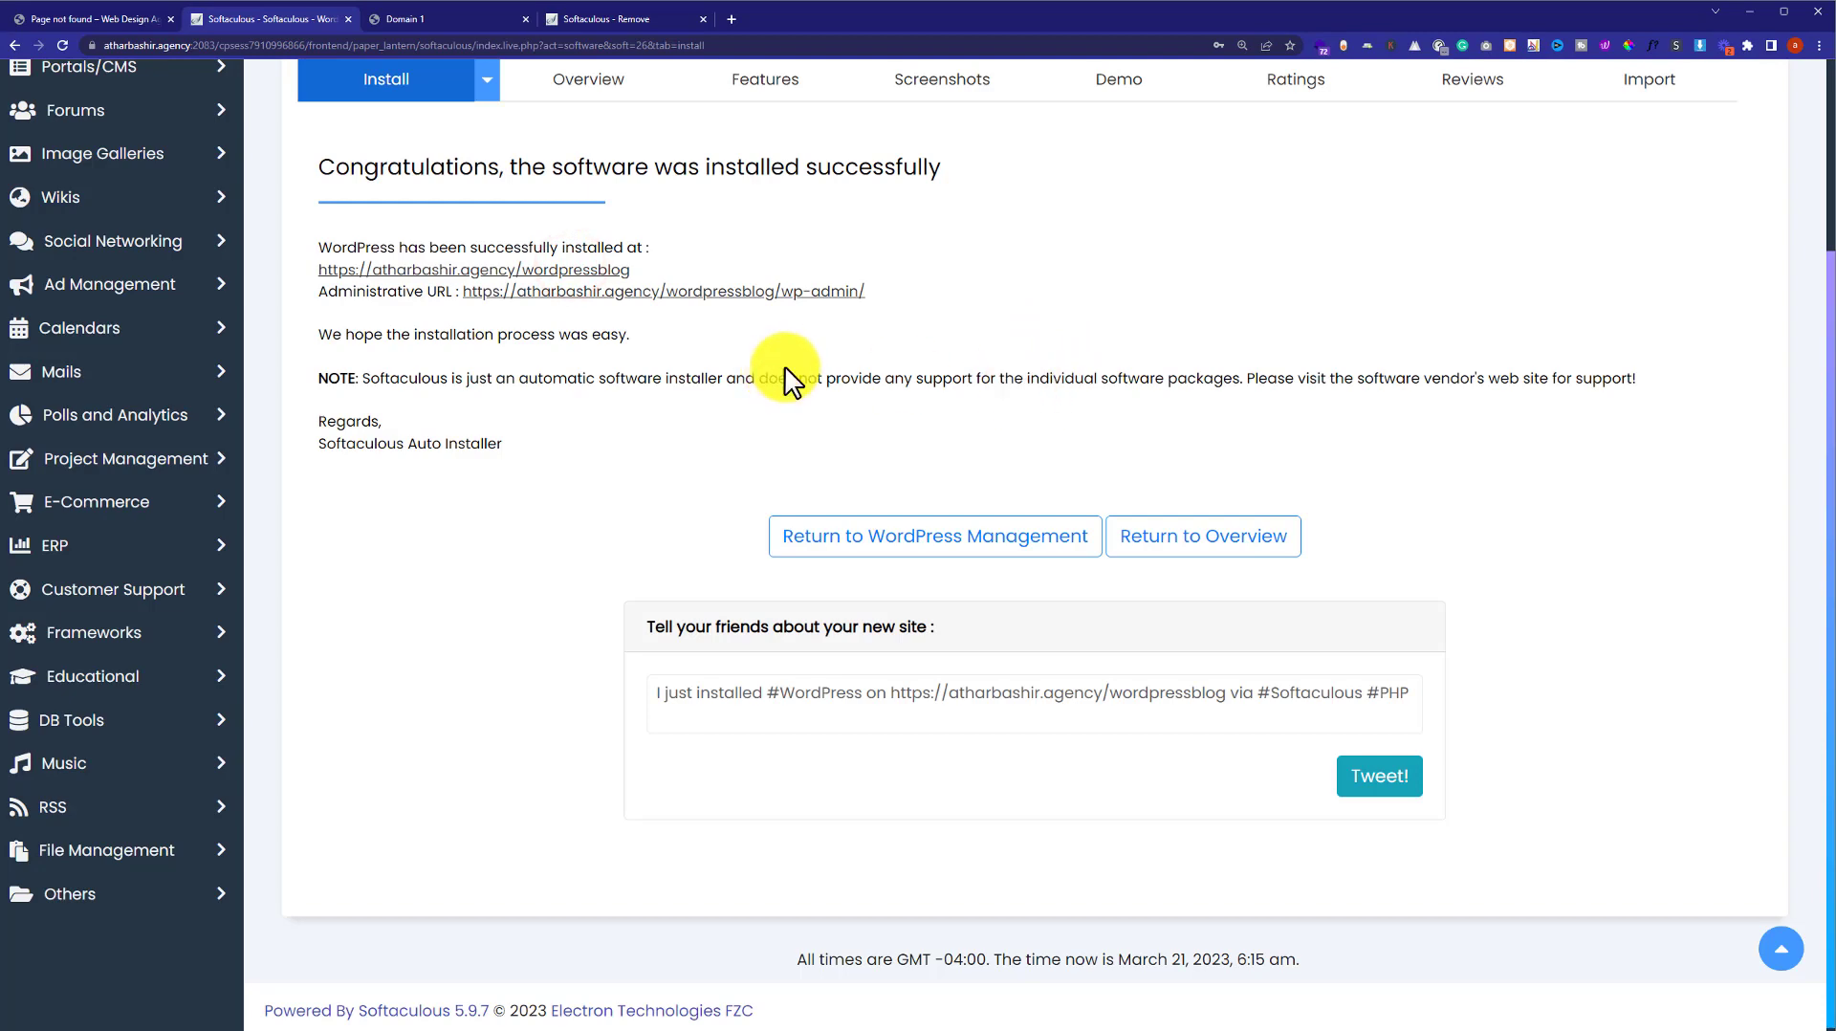
click(750, 292)
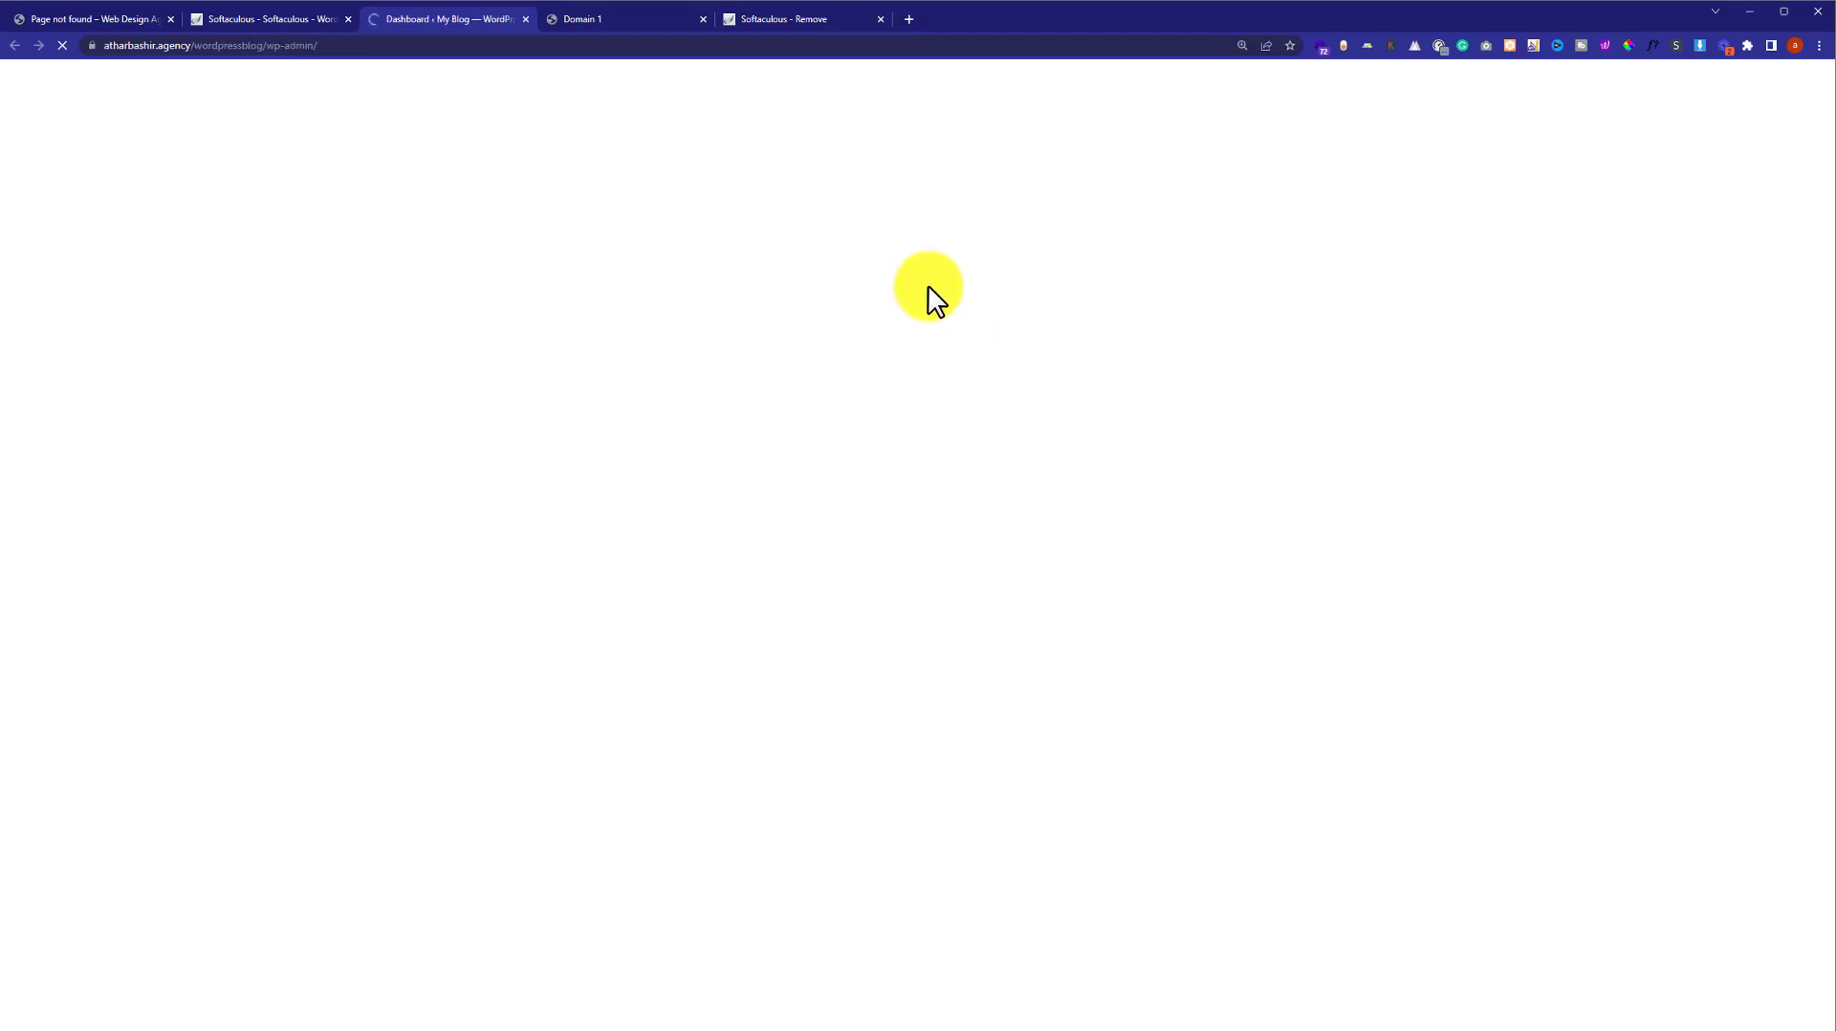